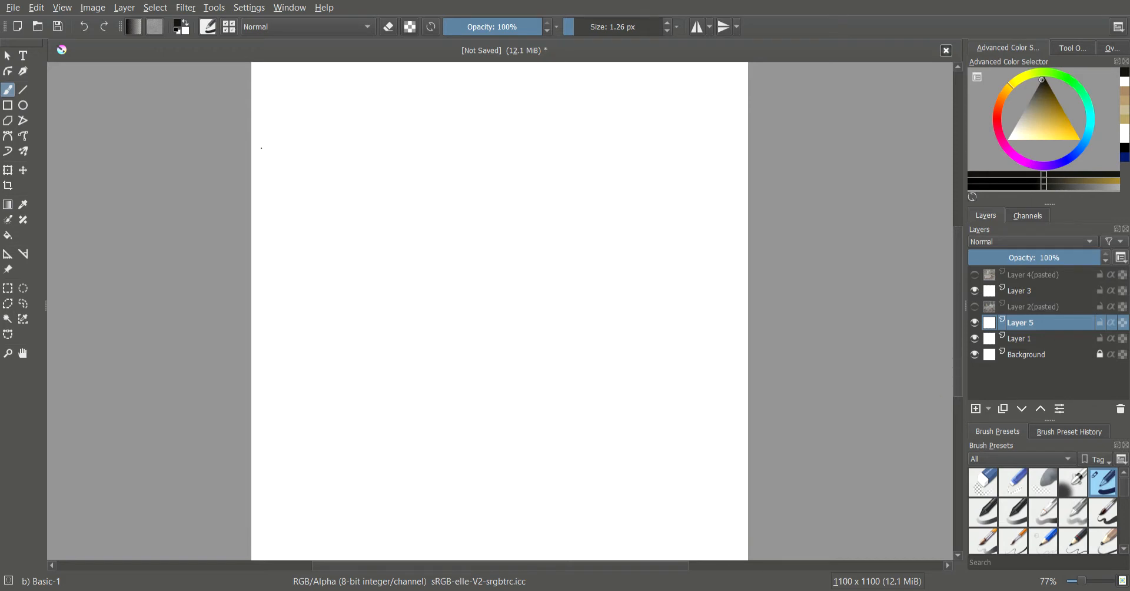
Switch the brush to eraser mode and set its size to 1.06 px.
left_click(391, 27)
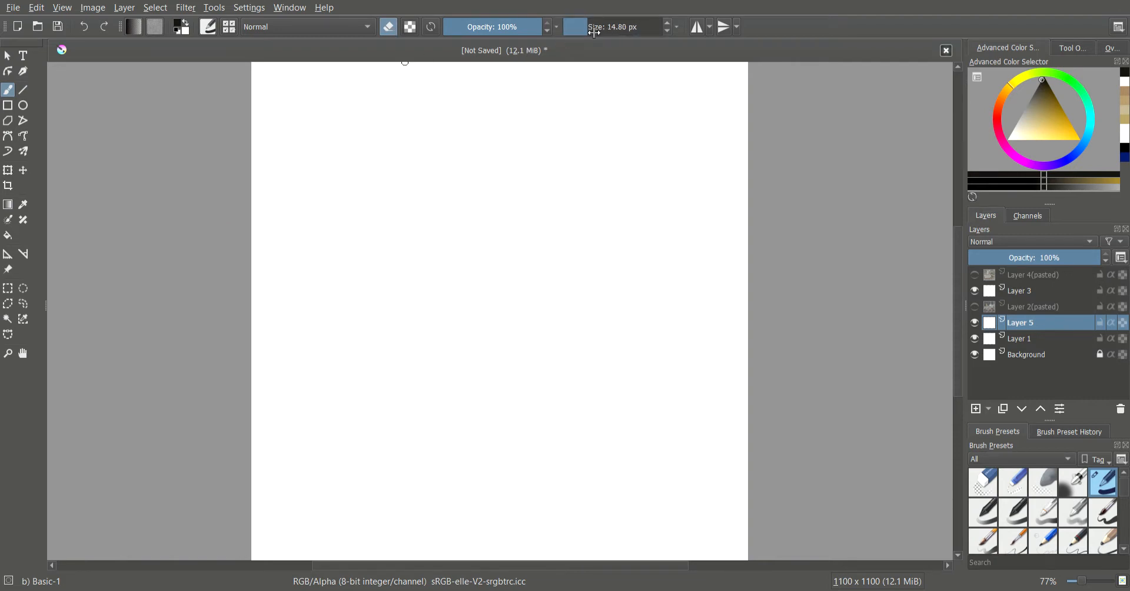
left_click_drag(601, 30, 581, 37)
Make Layer 4(pasted) with the sandwich photo visible and select it for transforming.
left_click(1085, 306)
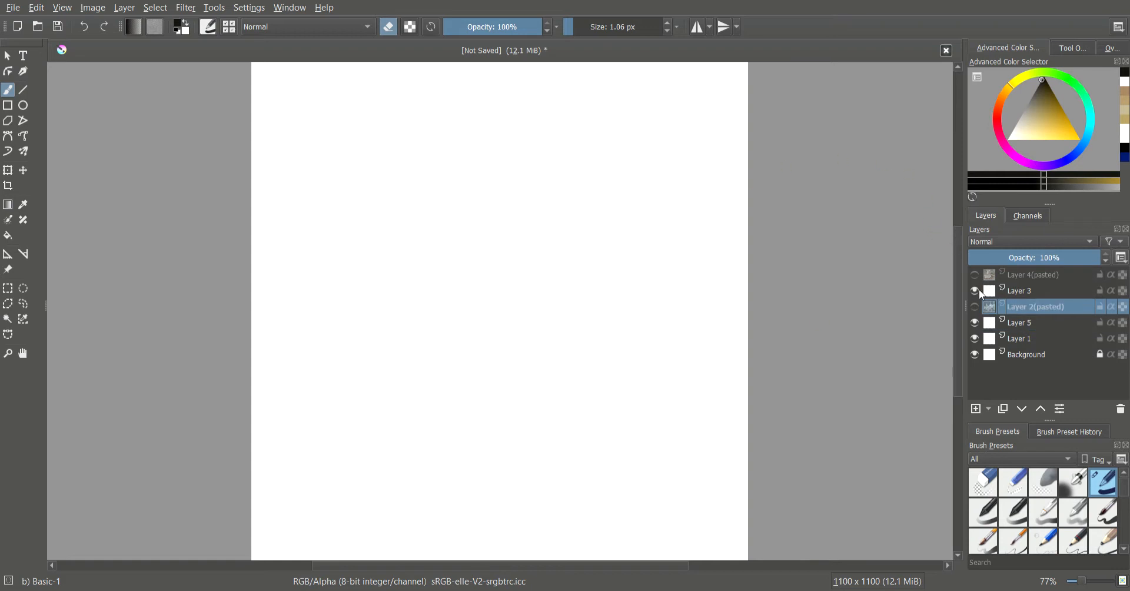
left_click(975, 275)
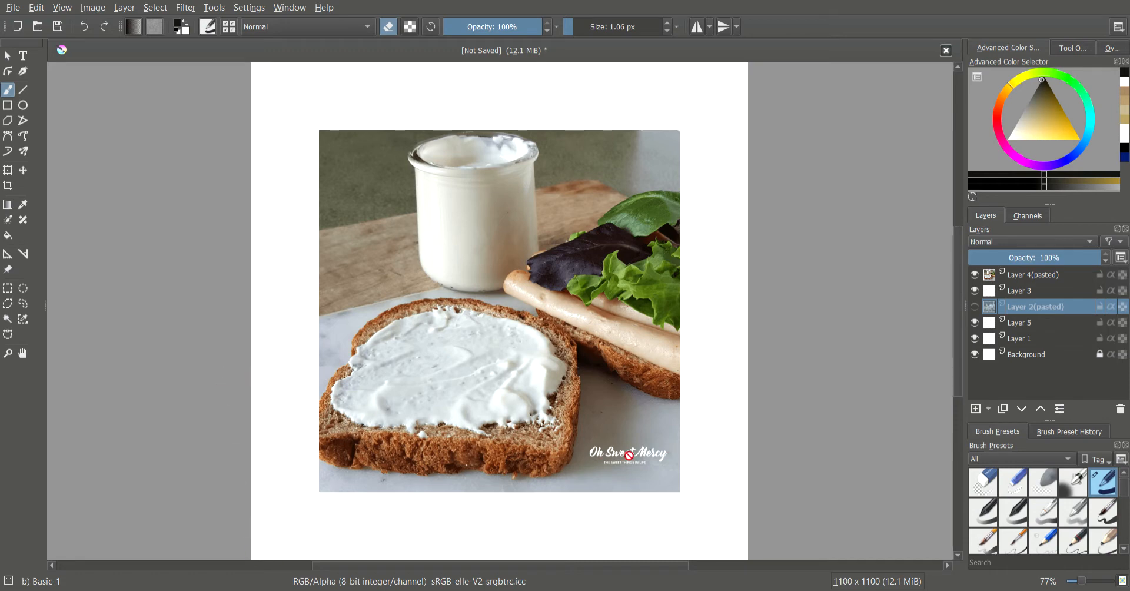
left_click(12, 176)
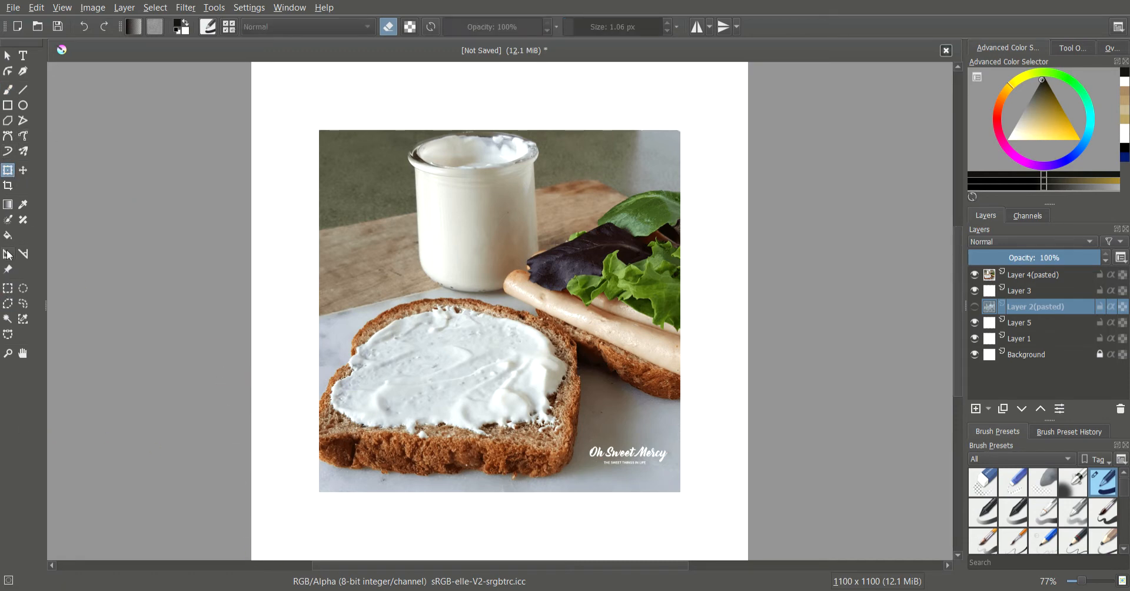
left_click(1044, 279)
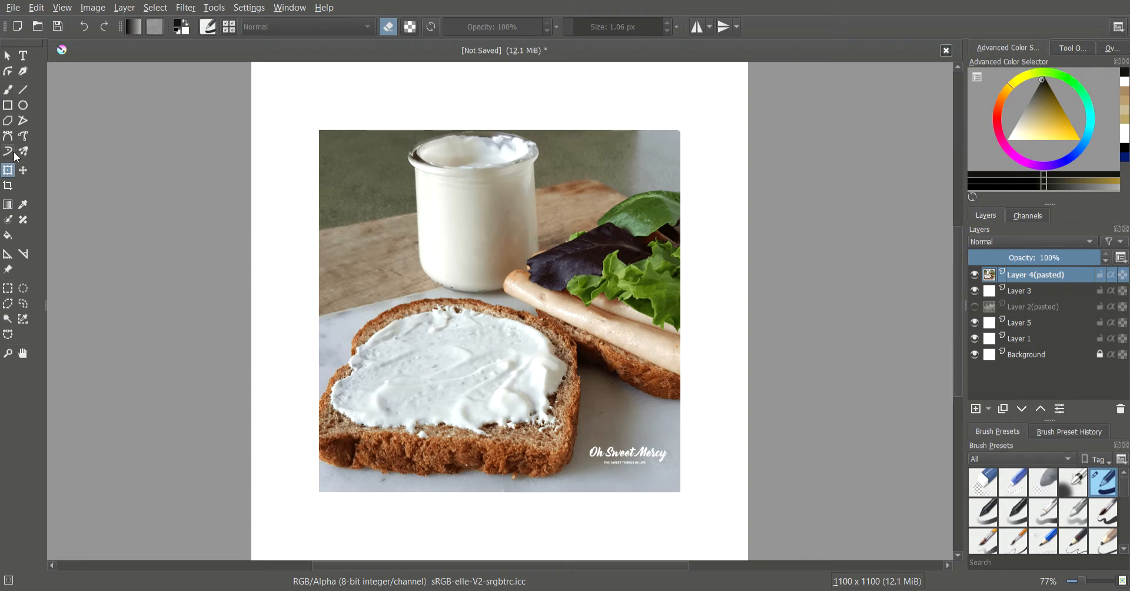
Scale the sandwich photo up from its opposite corners until it covers the whole white canvas, and apply the transform.
left_click(580, 311)
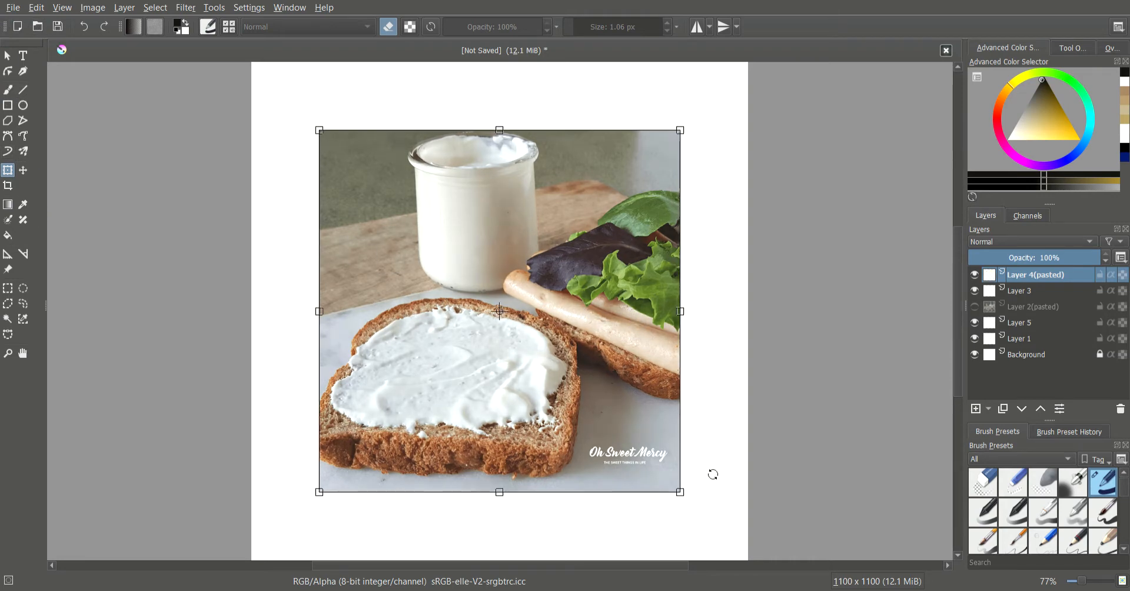
scroll(683, 494, "down", 2)
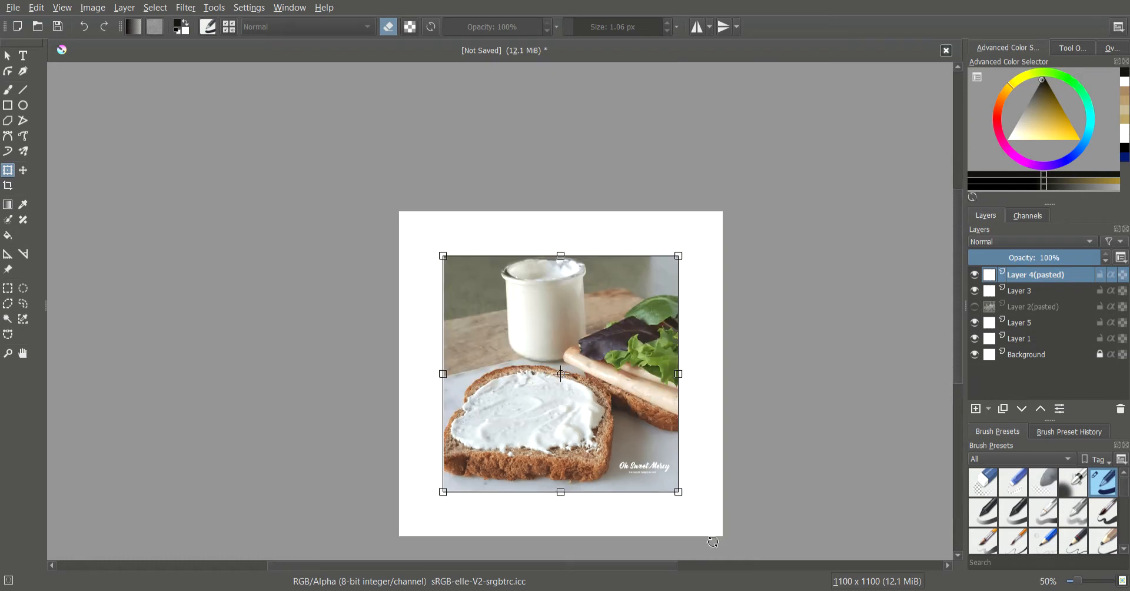
left_click_drag(679, 492, 705, 523)
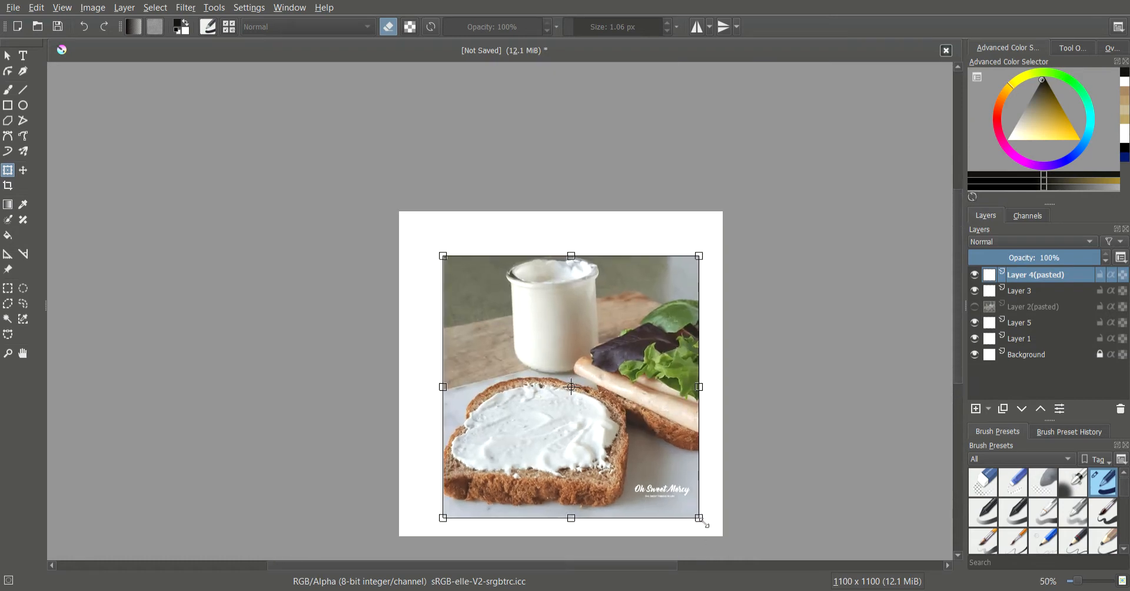
key("ctrl+z")
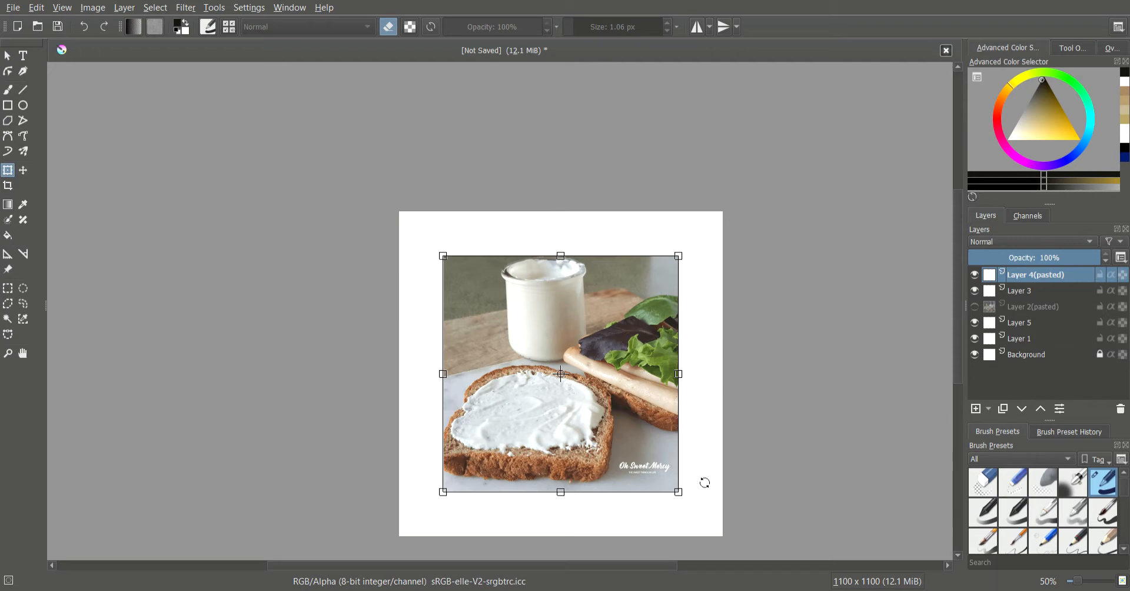
left_click_drag(680, 493, 734, 546)
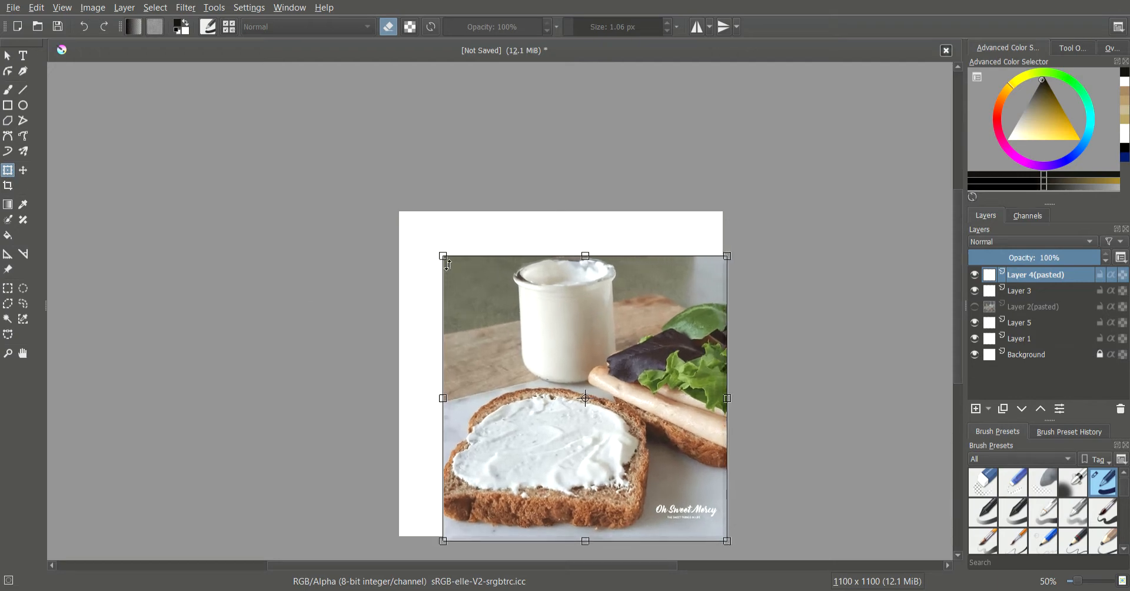
left_click_drag(445, 259, 396, 218)
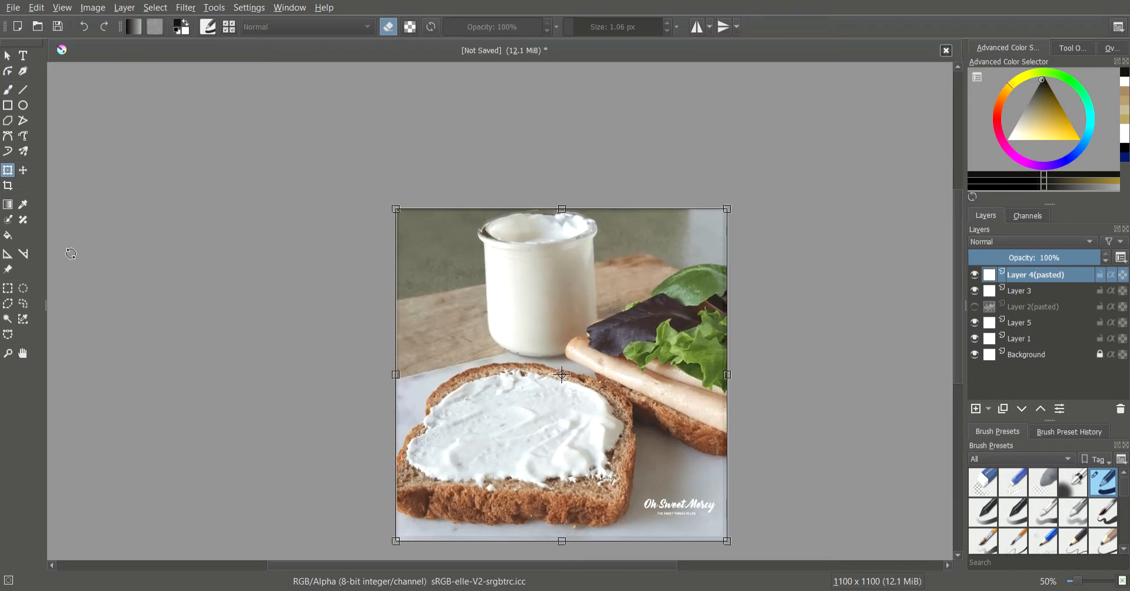
left_click(7, 56)
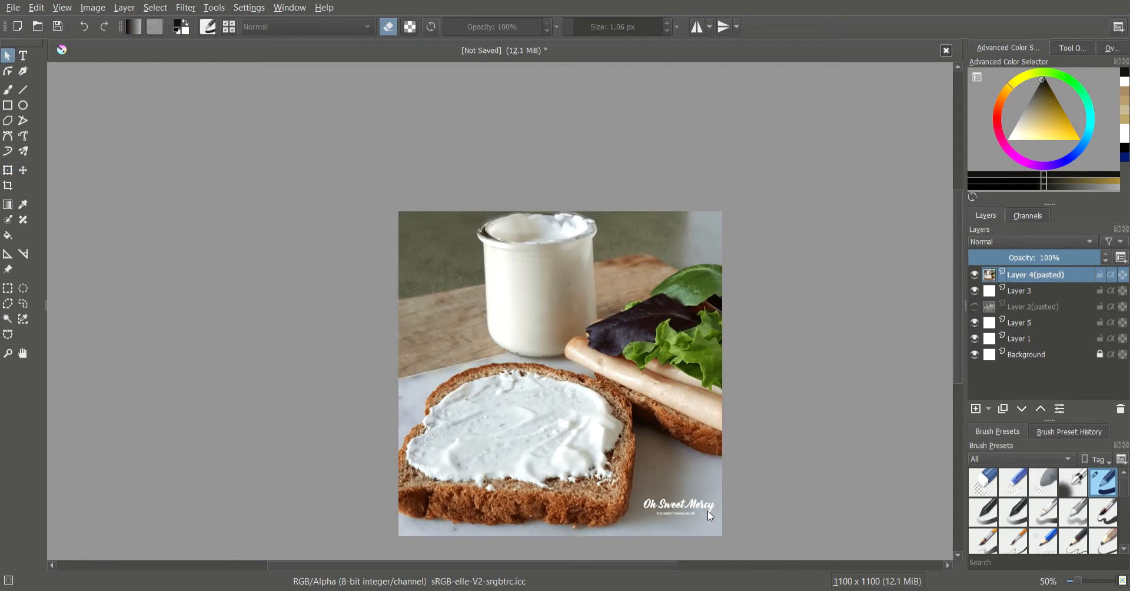
Set the brush opacity to 67% and sample the light grey tabletop colour just below the watermark.
scroll(710, 516, "up", 3)
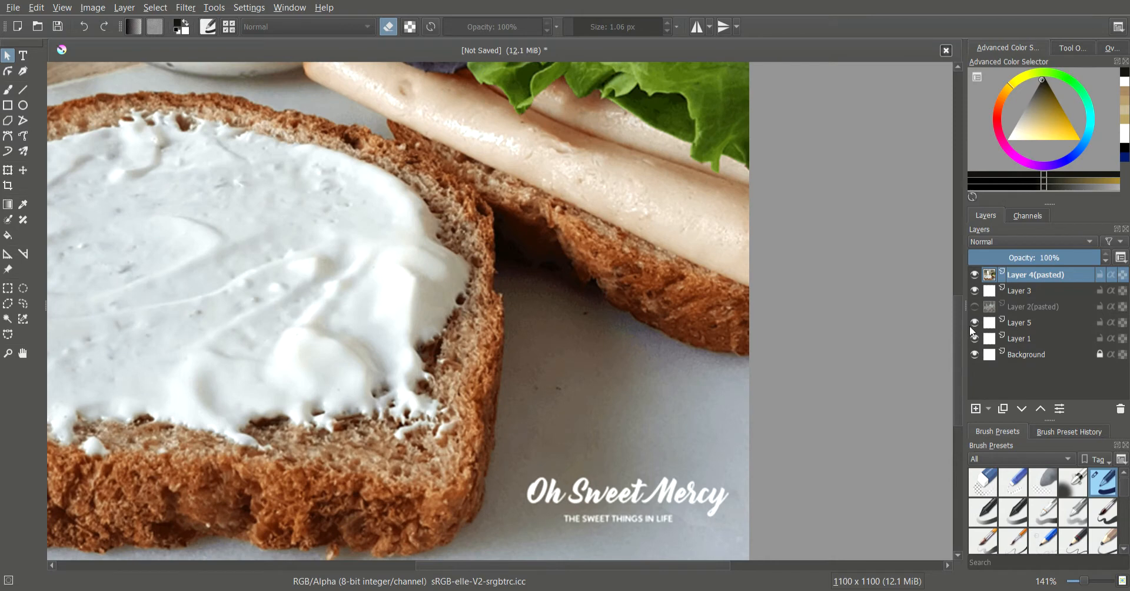
left_click_drag(960, 339, 957, 388)
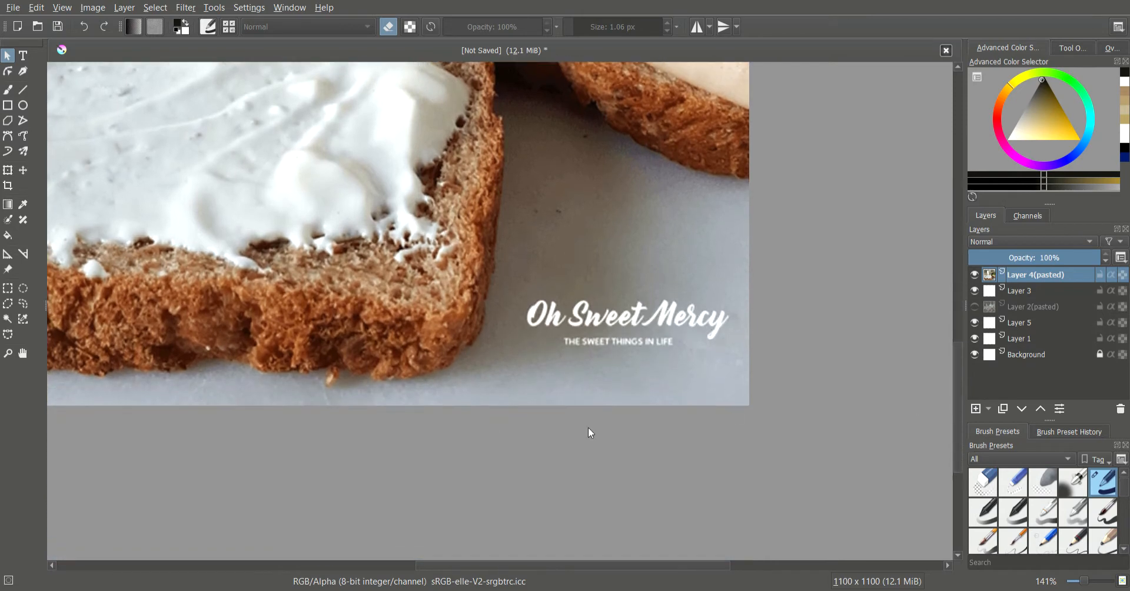
left_click(9, 90)
left_click(508, 26)
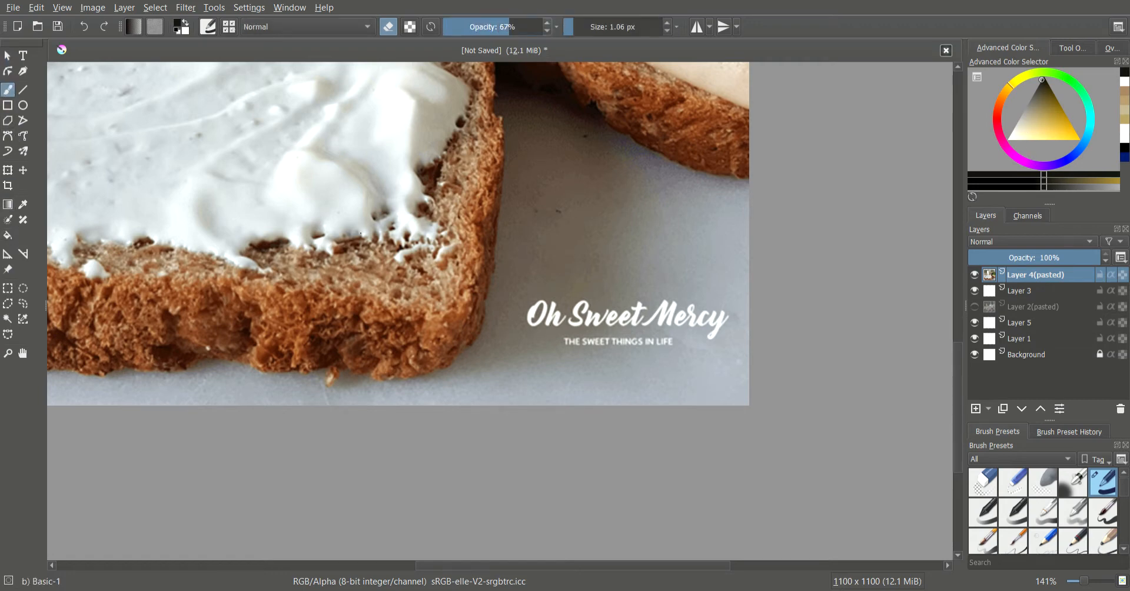
left_click(24, 206)
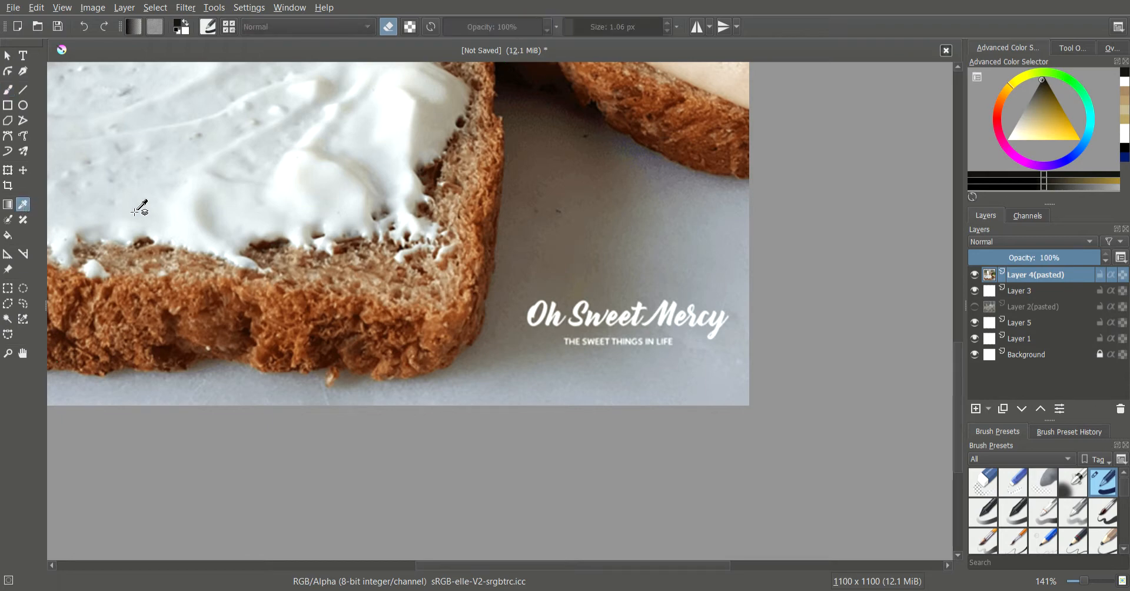
left_click(709, 356)
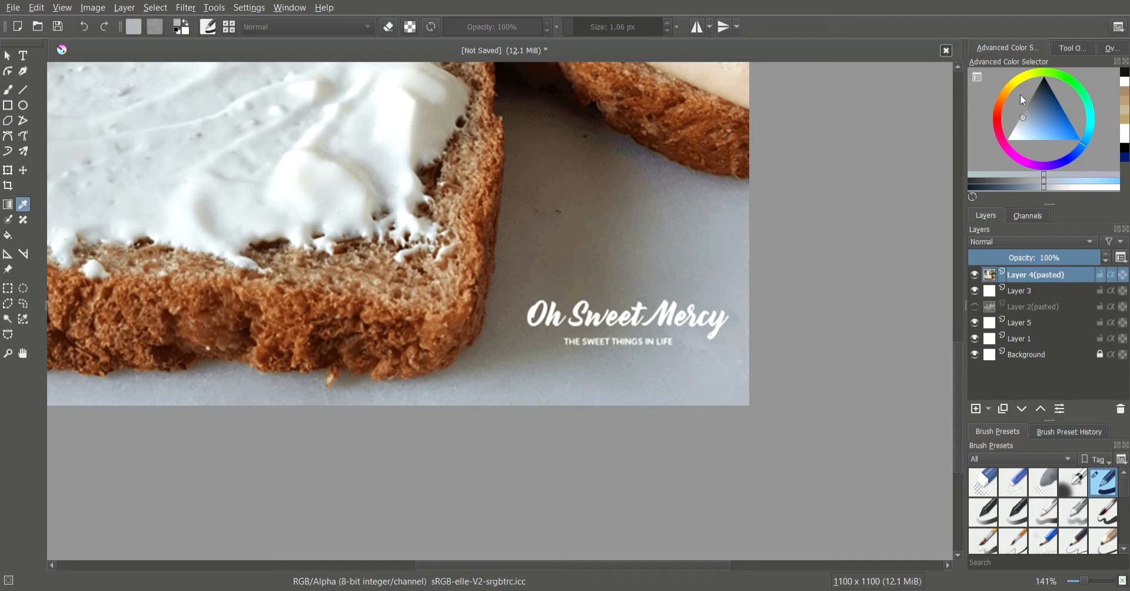
left_click(695, 363)
Paint the sampled grey over the watermark's right part and tagline with a 19.57 px brush, raising the opacity to 82%.
left_click(8, 90)
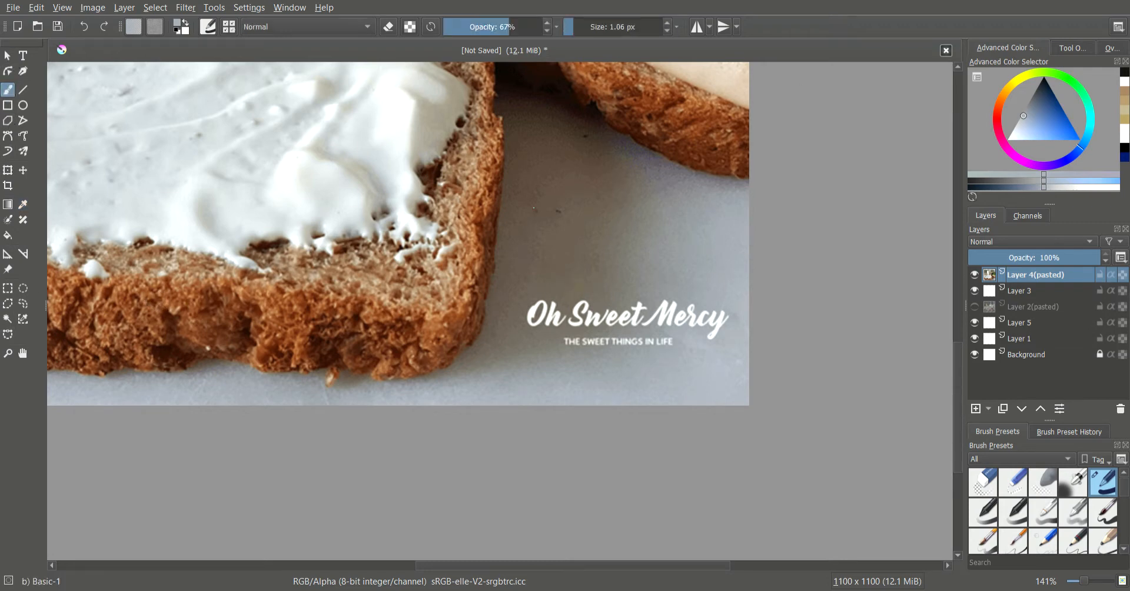
left_click(590, 27)
mouse_move(660, 291)
left_mouse_down()
mouse_move(652, 342)
mouse_move(676, 290)
mouse_move(667, 349)
mouse_move(699, 295)
mouse_move(687, 341)
mouse_move(715, 309)
mouse_move(718, 333)
left_mouse_up()
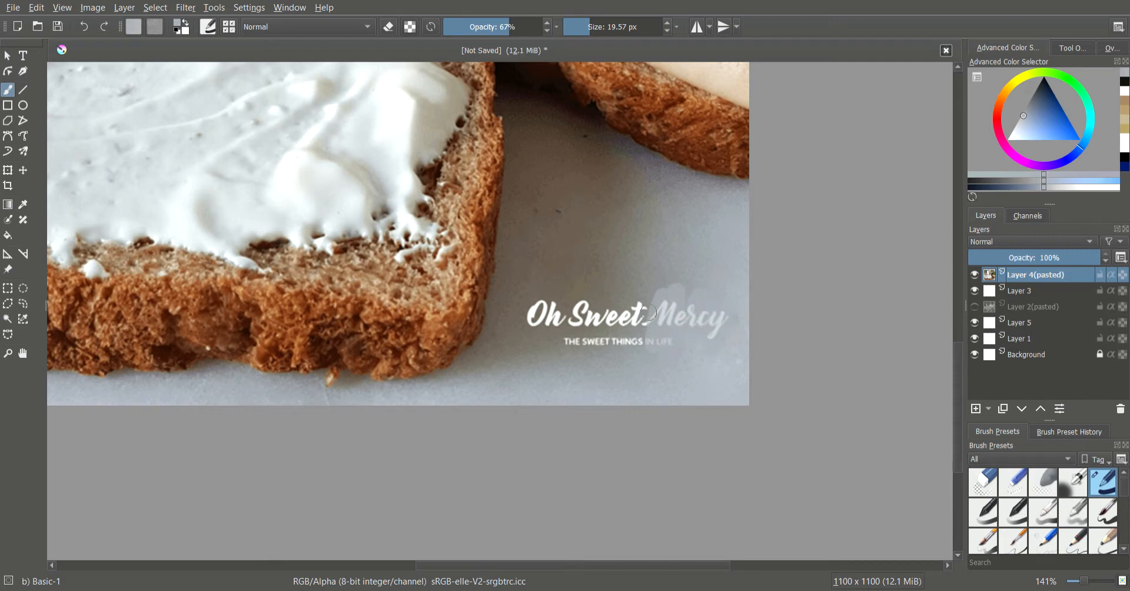
mouse_move(649, 312)
left_mouse_down()
mouse_move(613, 328)
mouse_move(623, 305)
mouse_move(615, 353)
mouse_move(635, 313)
mouse_move(642, 331)
mouse_move(627, 352)
mouse_move(661, 340)
mouse_move(655, 357)
mouse_move(671, 341)
mouse_move(680, 351)
mouse_move(677, 307)
mouse_move(661, 318)
mouse_move(700, 313)
mouse_move(696, 337)
mouse_move(704, 315)
mouse_move(707, 326)
mouse_move(684, 327)
mouse_move(715, 321)
left_mouse_up()
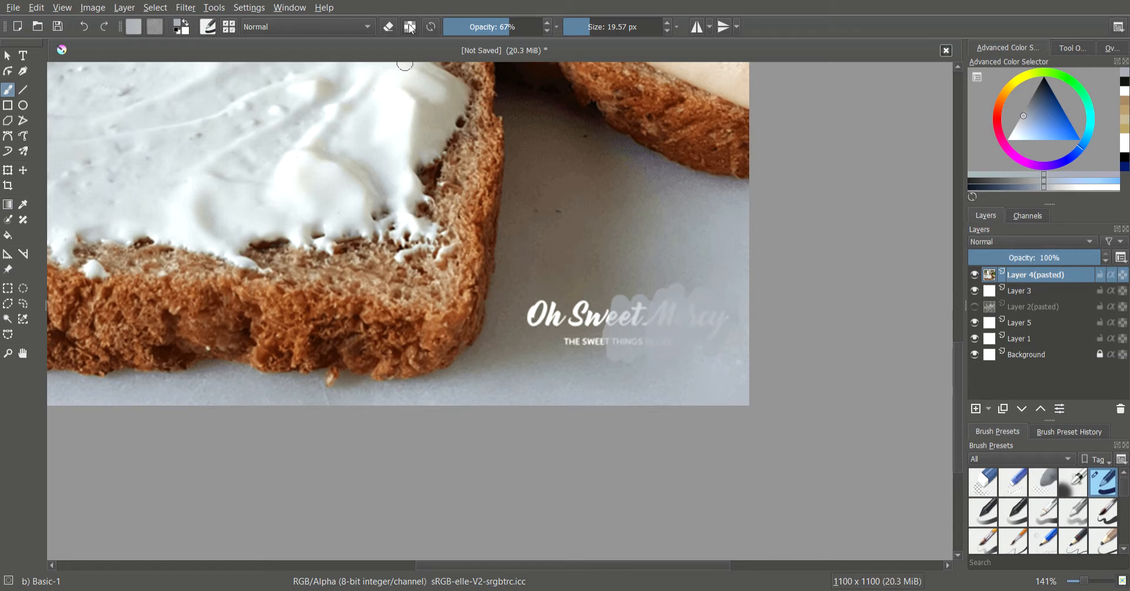
left_click(523, 27)
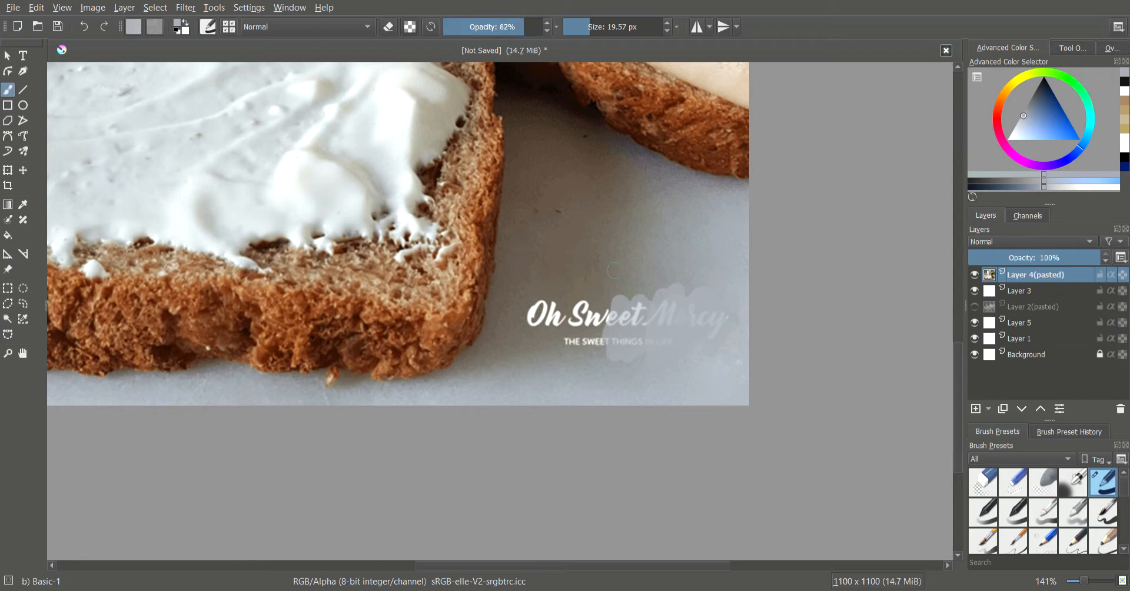
mouse_move(656, 311)
left_mouse_down()
mouse_move(627, 342)
mouse_move(689, 273)
mouse_move(714, 328)
mouse_move(732, 318)
mouse_move(620, 323)
mouse_move(605, 361)
mouse_move(627, 336)
mouse_move(634, 364)
mouse_move(602, 345)
mouse_move(559, 347)
mouse_move(652, 335)
left_mouse_up()
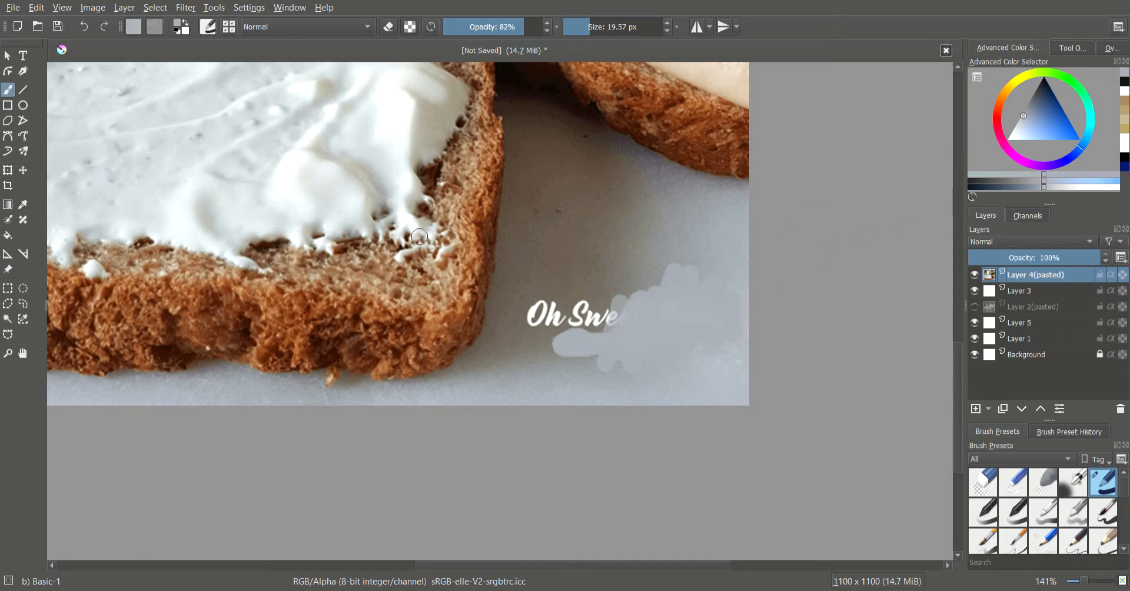
Sample the brownish shadow tone above the remaining watermark letters and paint over "Oh Swe" with it.
left_click(23, 204)
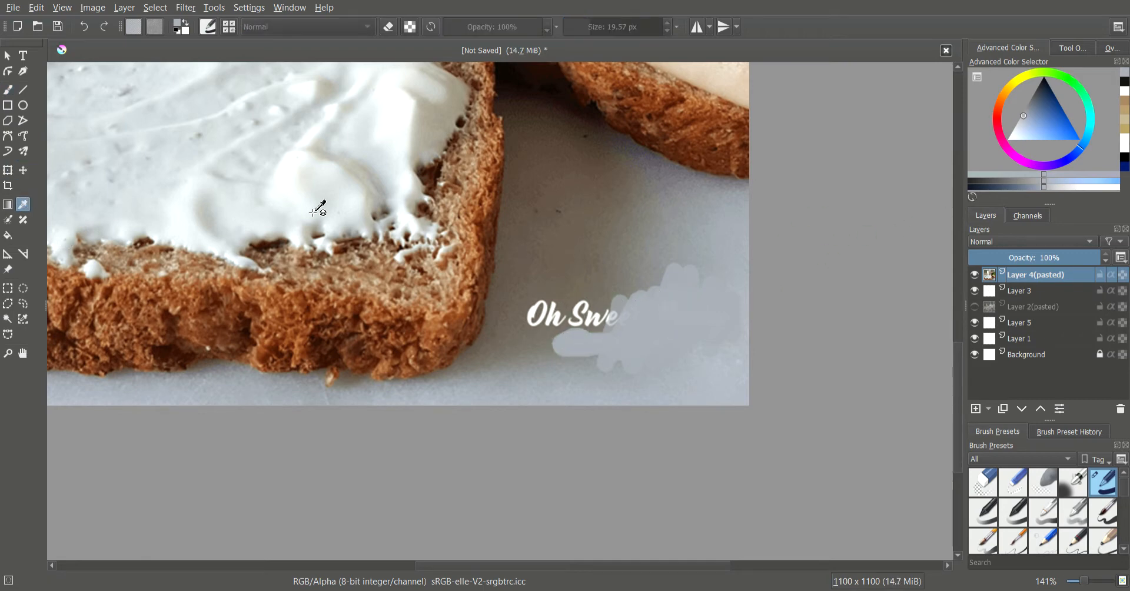
left_click(597, 306)
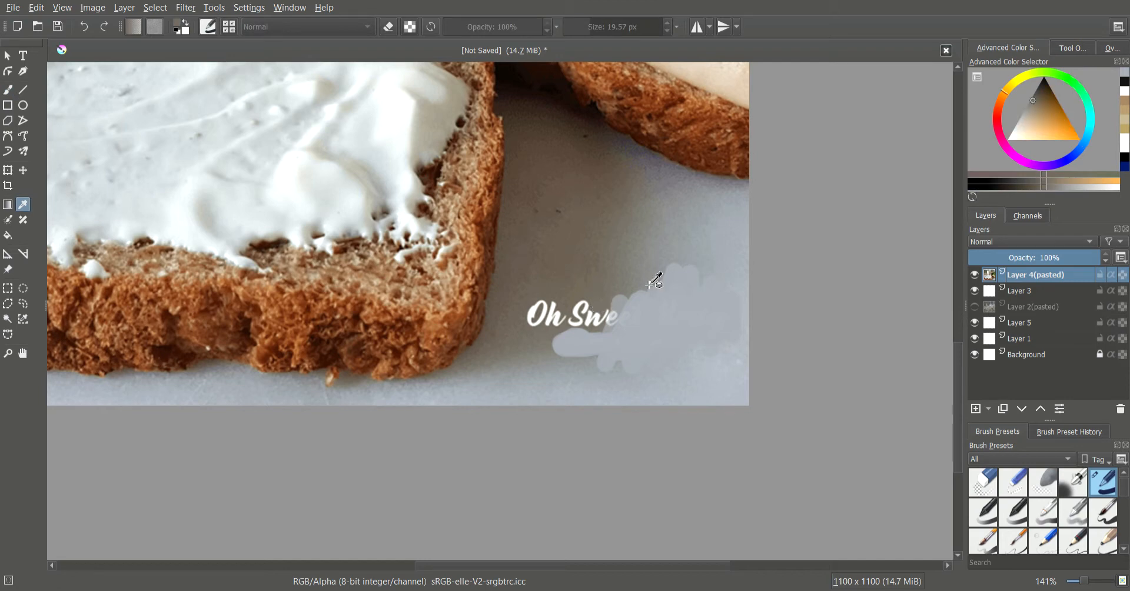
left_click(7, 90)
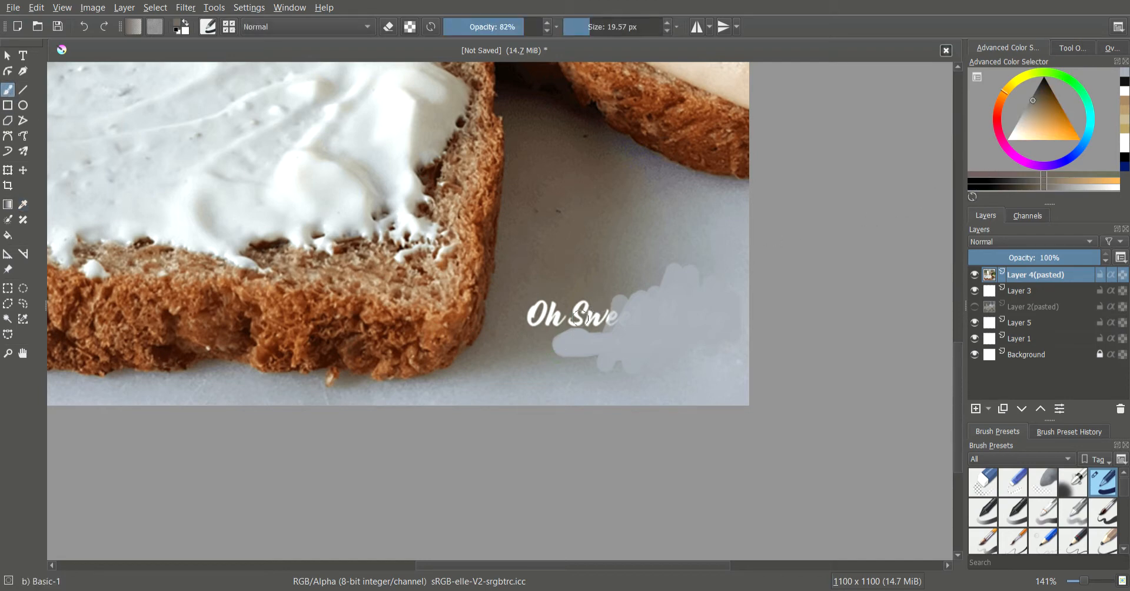
mouse_move(576, 321)
left_mouse_down()
mouse_move(602, 306)
mouse_move(598, 324)
mouse_move(599, 315)
mouse_move(575, 318)
mouse_move(585, 306)
mouse_move(564, 323)
mouse_move(578, 313)
mouse_move(576, 322)
mouse_move(555, 319)
mouse_move(564, 312)
mouse_move(550, 323)
mouse_move(558, 306)
mouse_move(537, 306)
mouse_move(548, 300)
mouse_move(520, 317)
mouse_move(556, 294)
mouse_move(562, 313)
mouse_move(544, 328)
mouse_move(532, 325)
mouse_move(539, 310)
mouse_move(573, 310)
mouse_move(550, 321)
mouse_move(561, 312)
mouse_move(521, 305)
mouse_move(571, 320)
mouse_move(613, 313)
mouse_move(609, 324)
mouse_move(602, 293)
mouse_move(610, 320)
mouse_move(586, 326)
mouse_move(599, 325)
mouse_move(613, 305)
mouse_move(598, 324)
mouse_move(536, 325)
mouse_move(578, 325)
mouse_move(538, 341)
left_mouse_up()
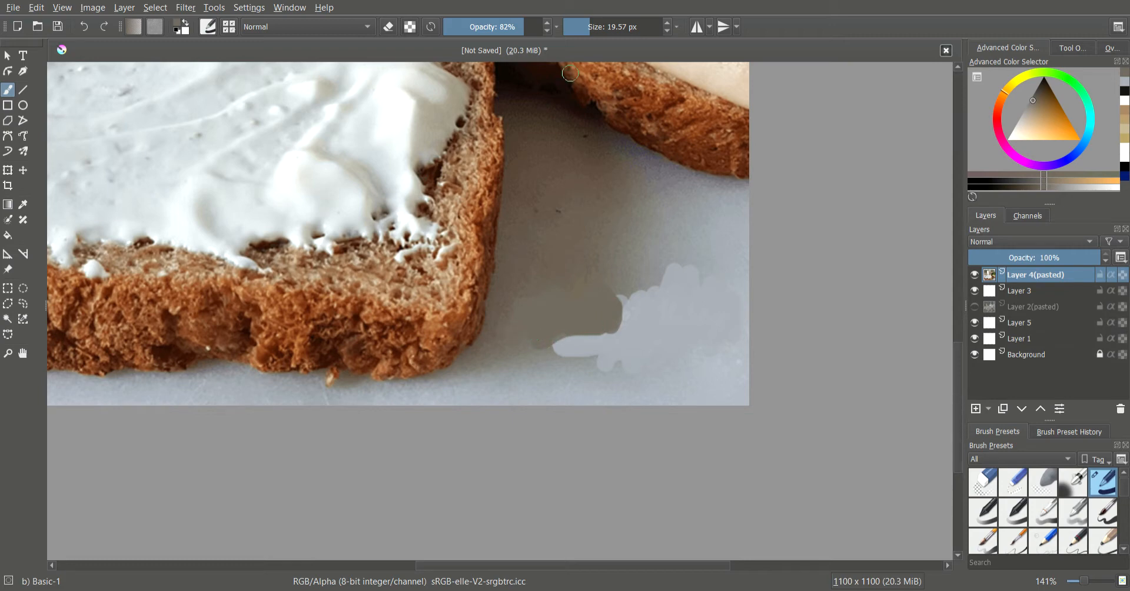
Set the brush to 10.02 px and 65% opacity, and dab a brown sampled from the tabletop above onto the brown patch.
left_click(585, 38)
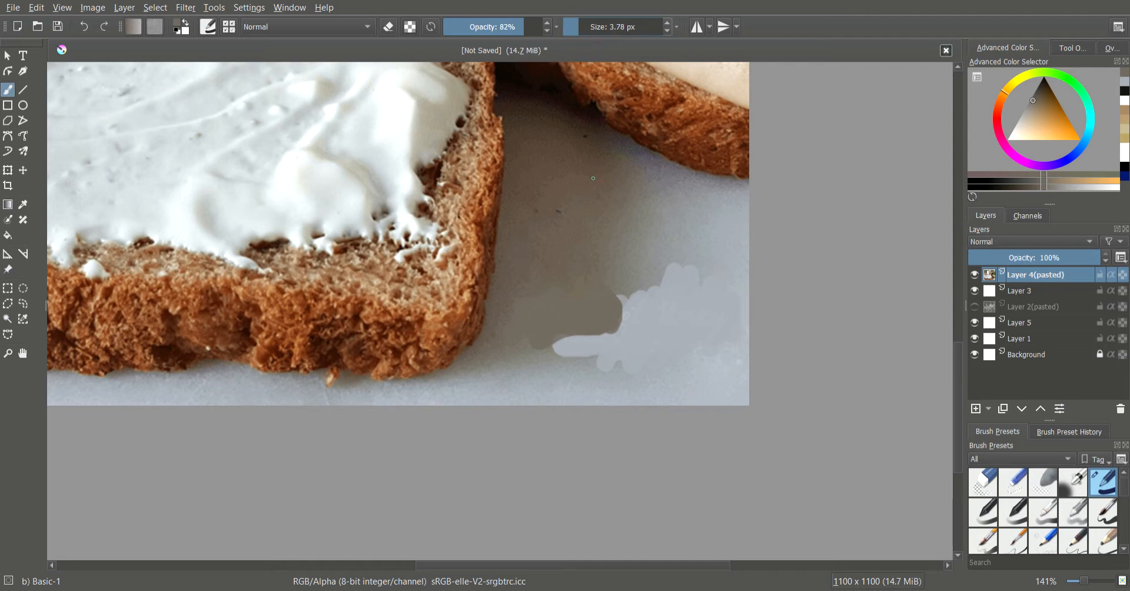
left_click(585, 31)
left_click(515, 35)
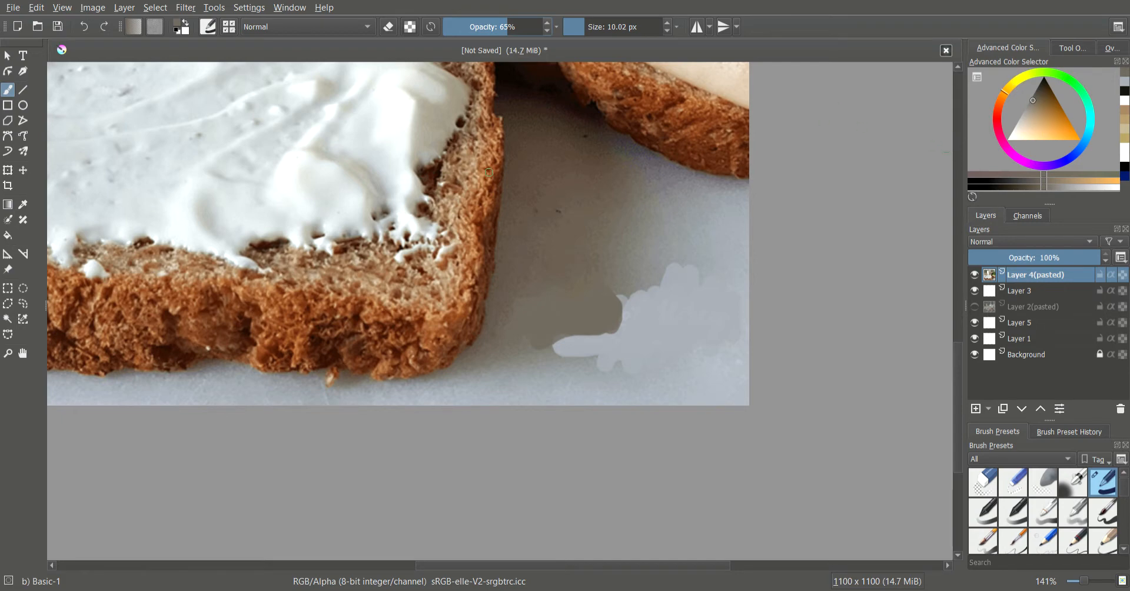
left_click(23, 204)
left_click(568, 223)
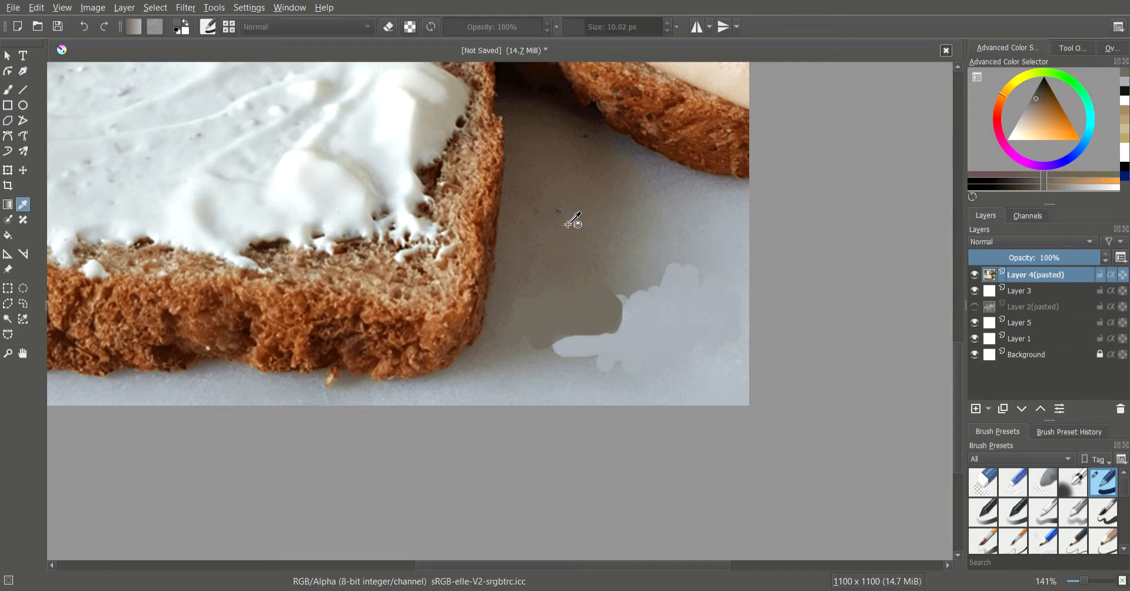
left_click(7, 90)
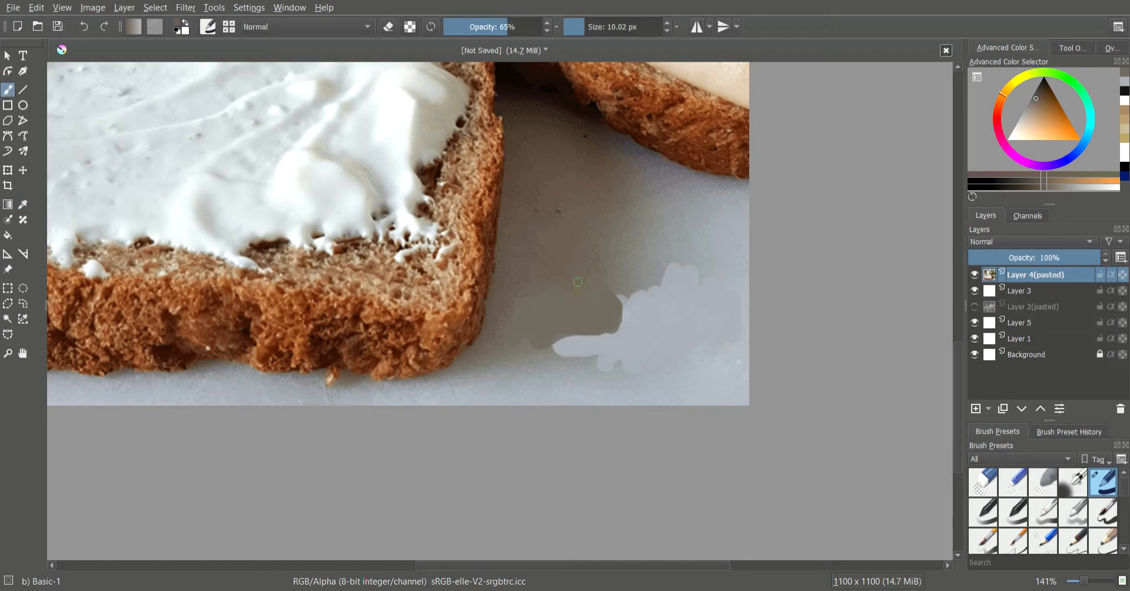
left_click_drag(602, 315, 605, 319)
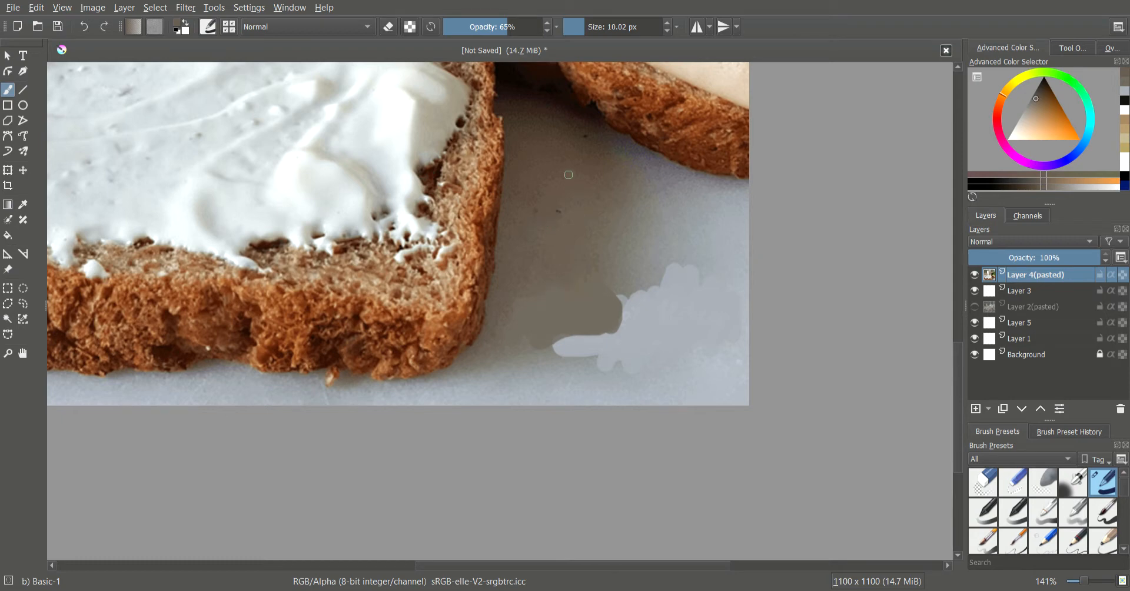
Set the brush to 49% opacity and 28.49 px, and paint over the brown patch and the upper edge of the light grey streak.
left_click(504, 28)
left_click_drag(512, 36, 491, 35)
mouse_move(616, 313)
left_mouse_down()
mouse_move(596, 333)
mouse_move(540, 305)
mouse_move(594, 278)
mouse_move(532, 307)
mouse_move(522, 315)
mouse_move(555, 349)
left_mouse_up()
key("ctrl+z")
left_click_drag(583, 27, 597, 26)
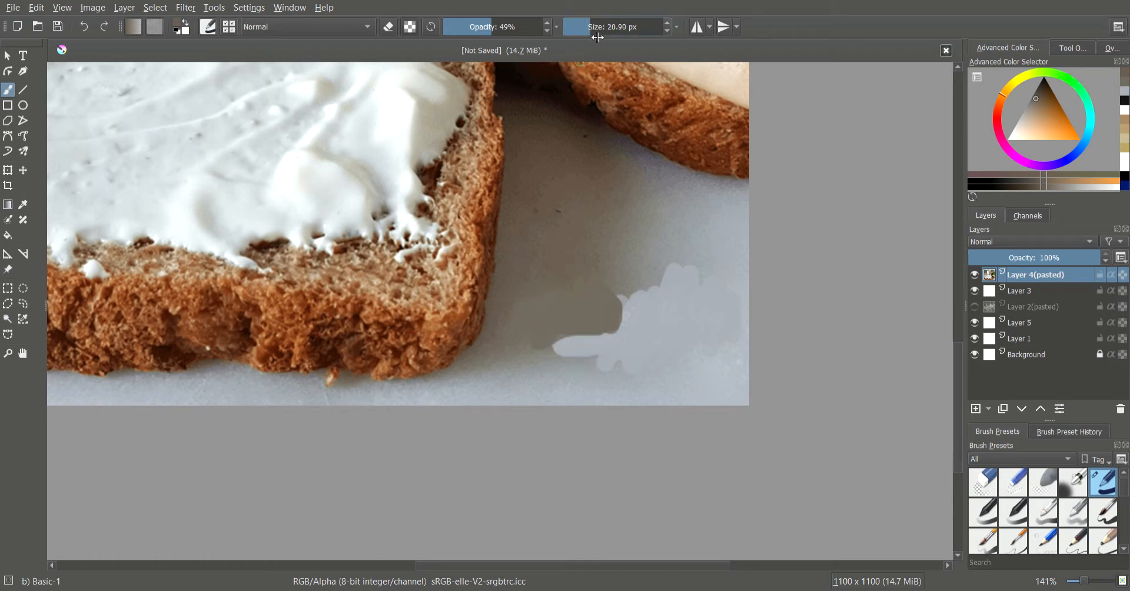
mouse_move(598, 278)
left_mouse_down()
mouse_move(537, 299)
mouse_move(526, 318)
mouse_move(526, 307)
mouse_move(528, 335)
mouse_move(541, 343)
mouse_move(597, 325)
mouse_move(608, 308)
mouse_move(579, 297)
mouse_move(542, 329)
mouse_move(570, 313)
left_mouse_up()
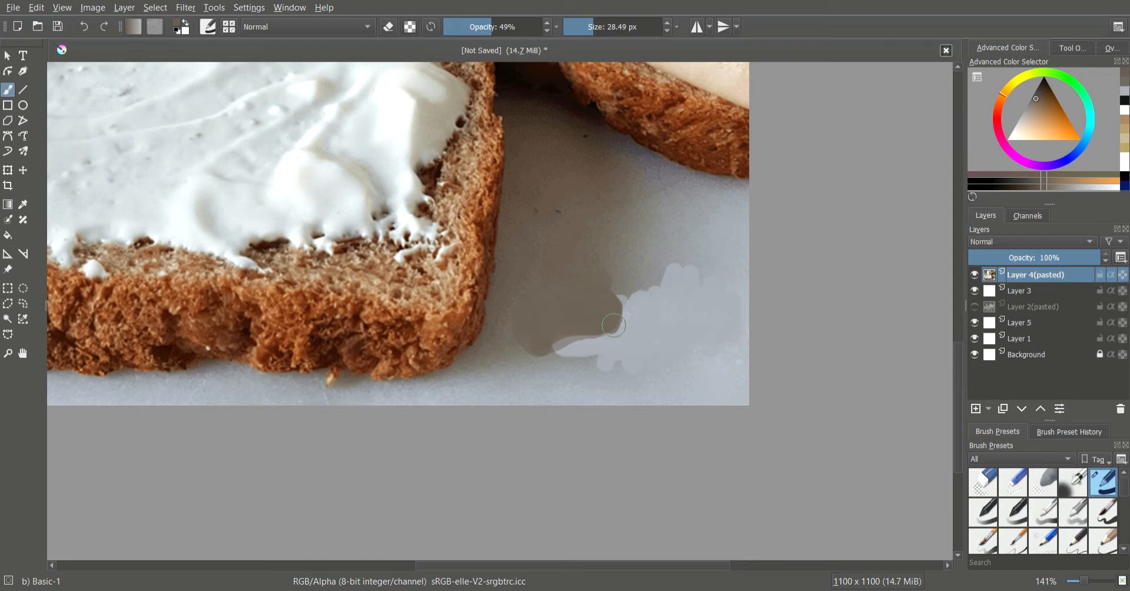
scroll(614, 325, "up", 1)
scroll(614, 325, "up", 1)
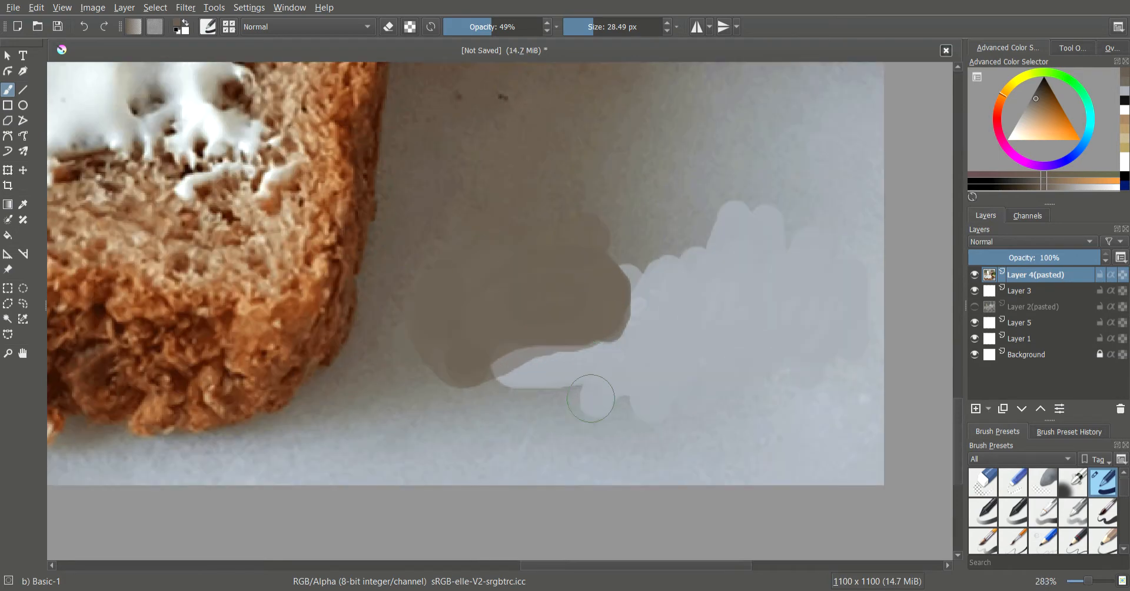
left_click(497, 401)
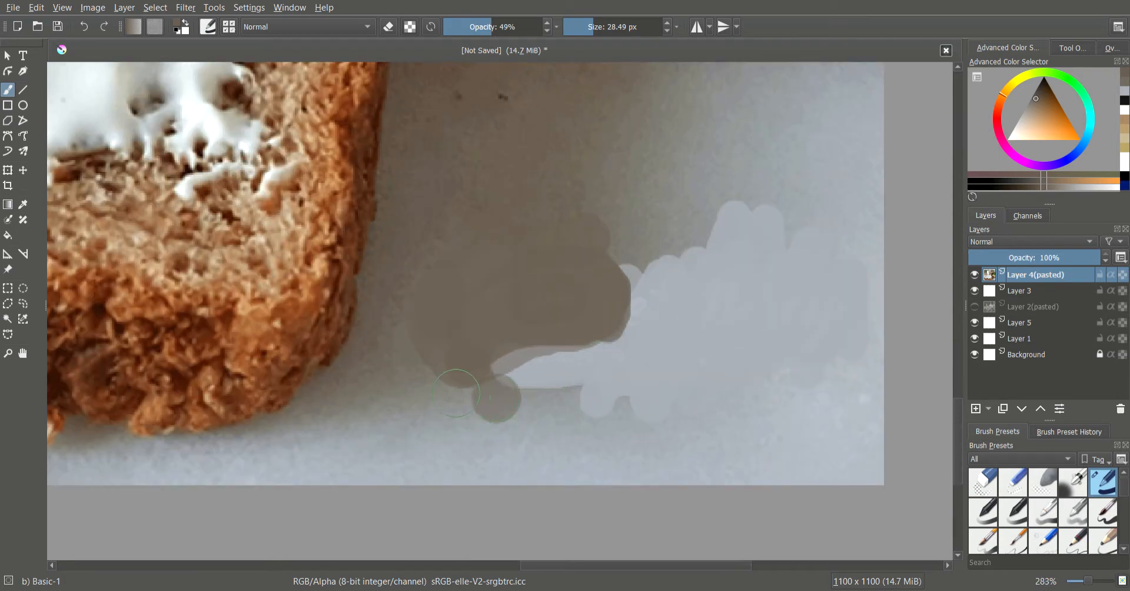
key("ctrl+z")
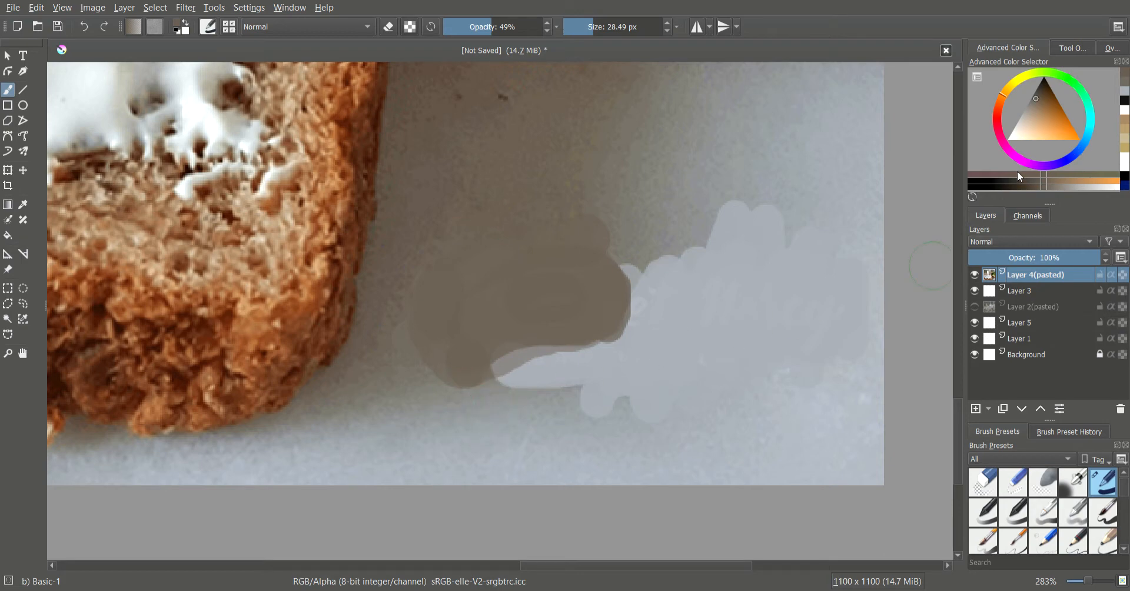
Sample the greenish grey just below the brown patch and paint over the light streak and the patch's adjoining edge.
left_click(23, 206)
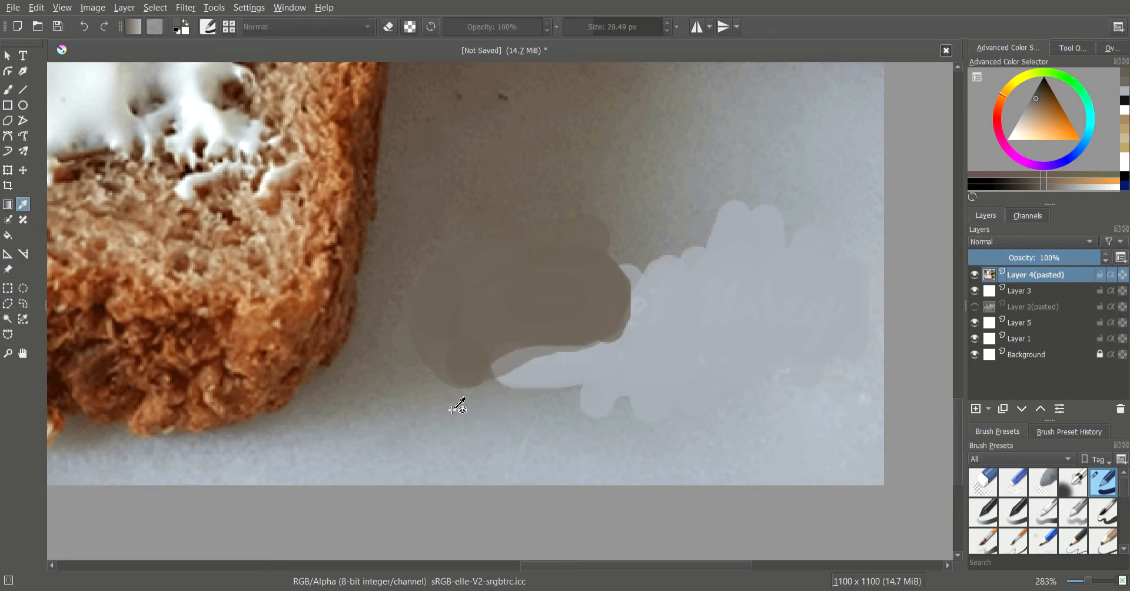
left_click(498, 408)
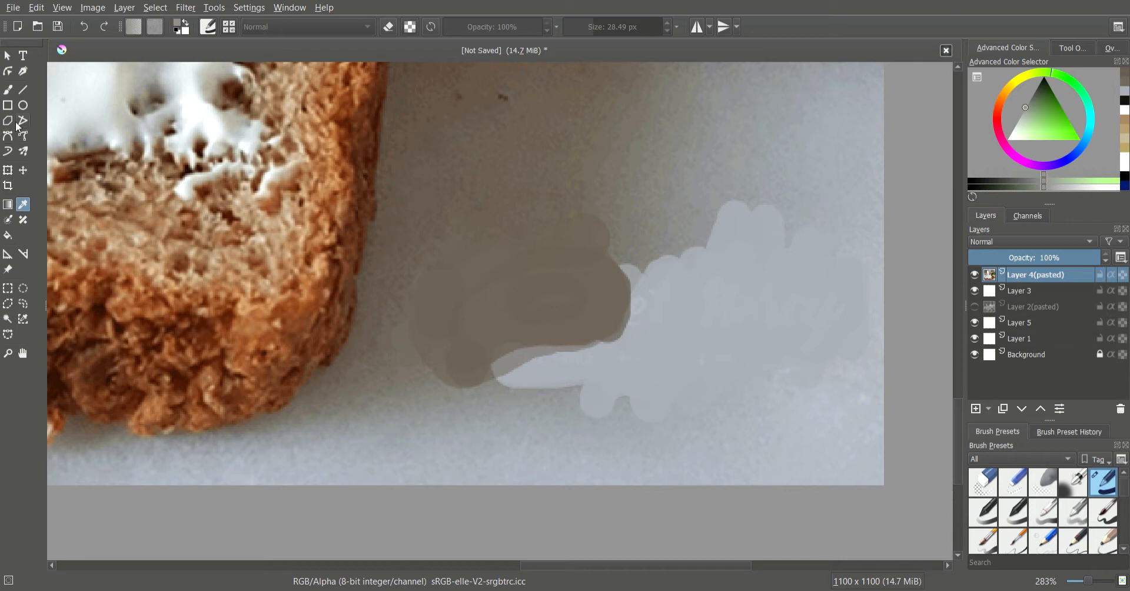
left_click(12, 93)
mouse_move(504, 368)
left_mouse_down()
mouse_move(613, 409)
mouse_move(668, 379)
mouse_move(800, 425)
mouse_move(839, 321)
left_mouse_up()
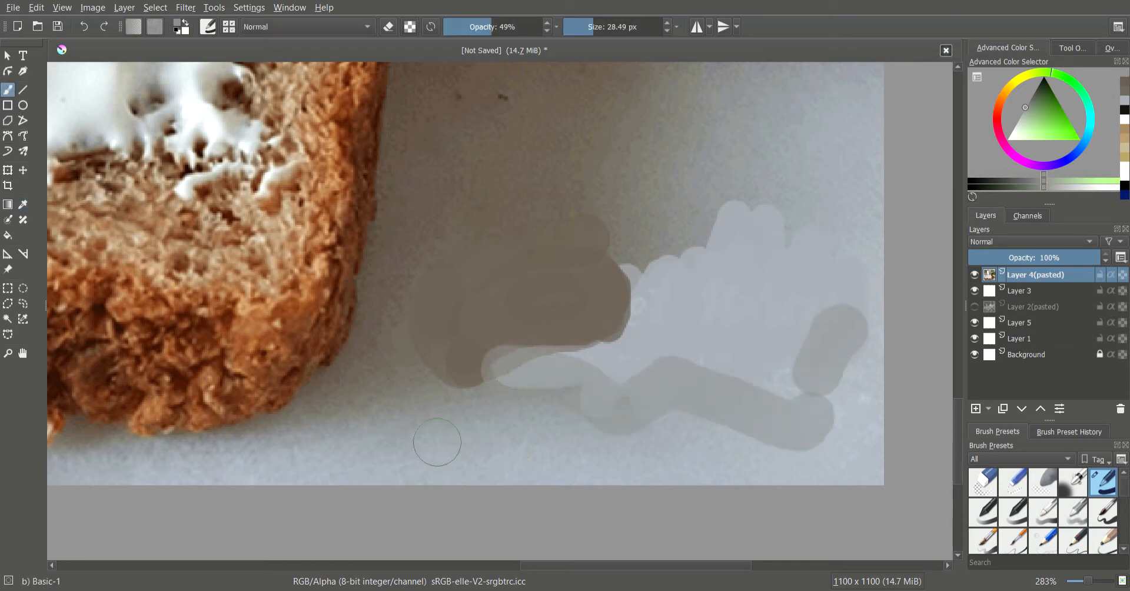
key("ctrl+z")
key("ctrl+z")
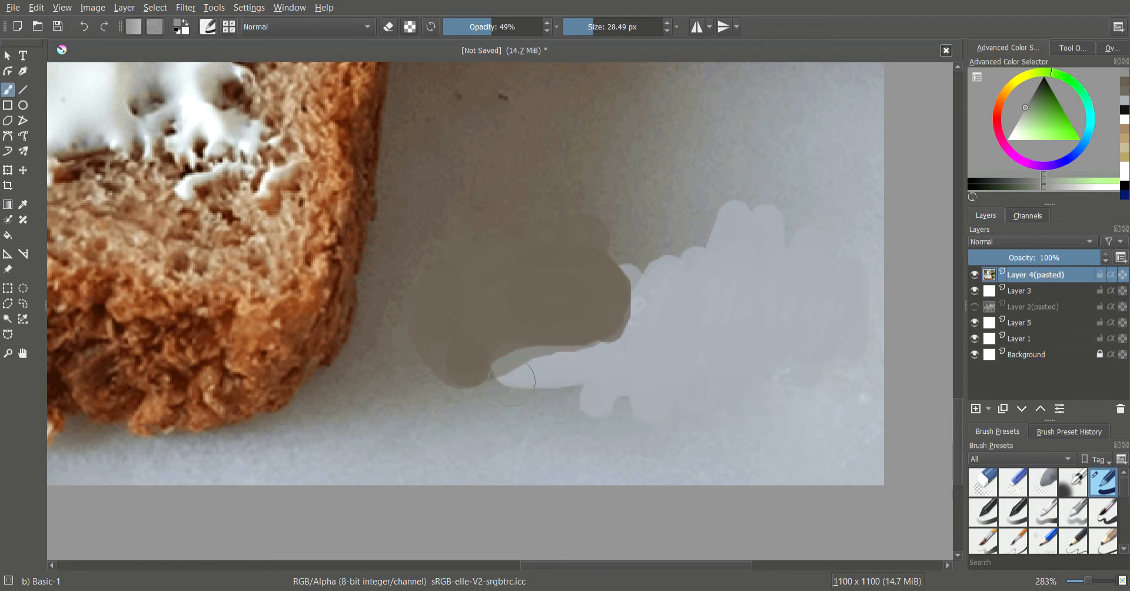
left_click_drag(570, 375, 651, 385)
mouse_move(571, 388)
left_mouse_down()
mouse_move(668, 397)
mouse_move(575, 405)
mouse_move(520, 385)
left_mouse_up()
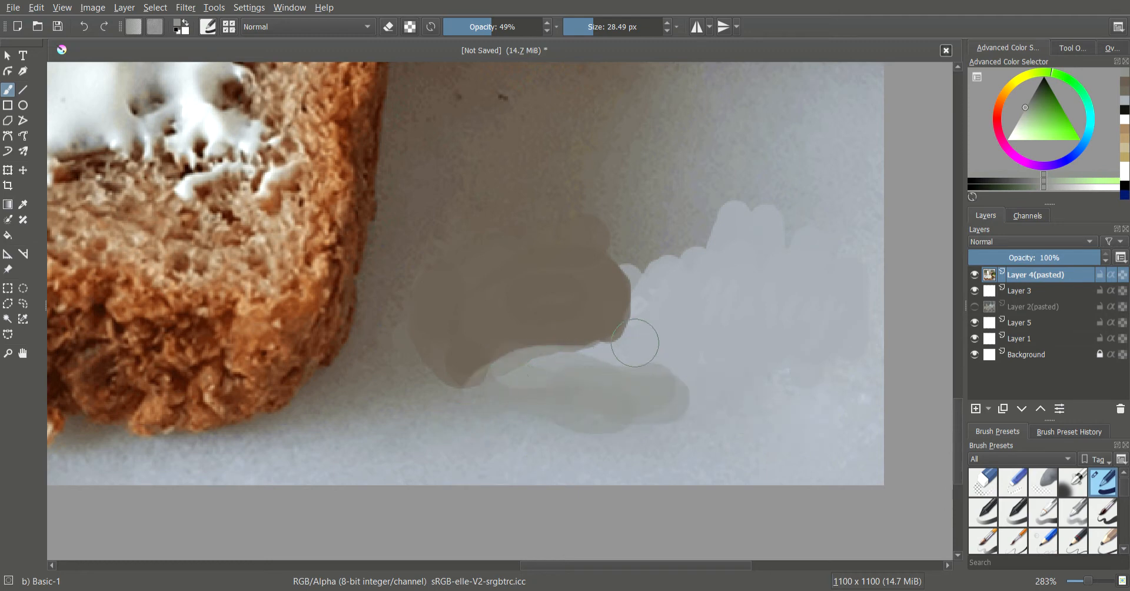
mouse_move(635, 343)
left_mouse_down()
mouse_move(571, 361)
mouse_move(645, 352)
mouse_move(651, 368)
mouse_move(628, 272)
mouse_move(657, 304)
mouse_move(664, 345)
left_mouse_up()
left_click(701, 284)
left_click(717, 326)
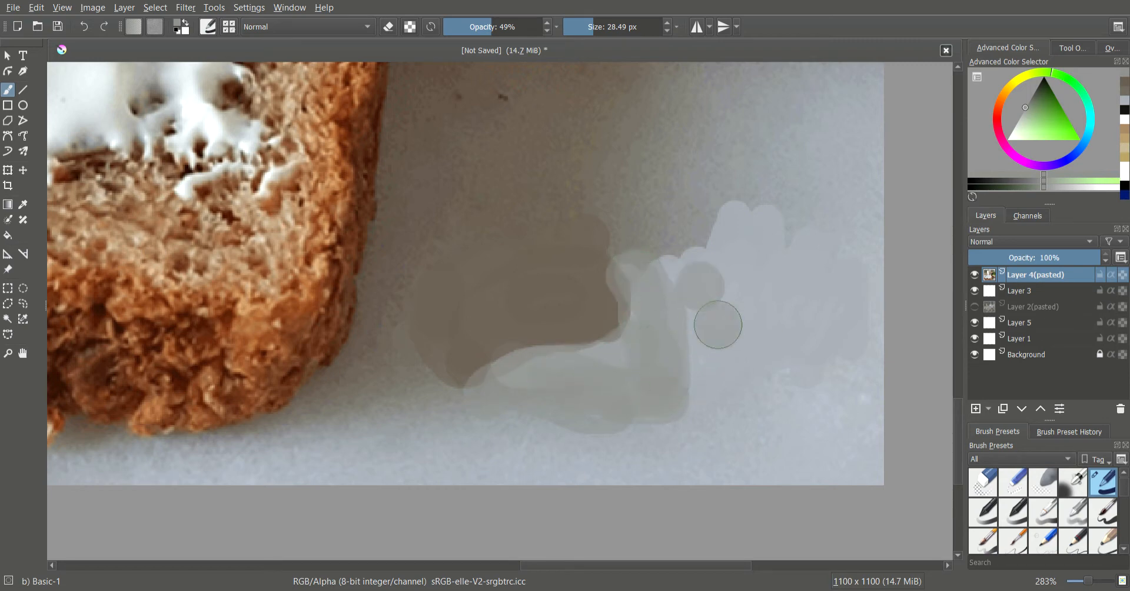
left_click(812, 288)
left_click(775, 258)
mouse_move(748, 317)
left_mouse_down()
mouse_move(677, 392)
mouse_move(800, 387)
left_mouse_up()
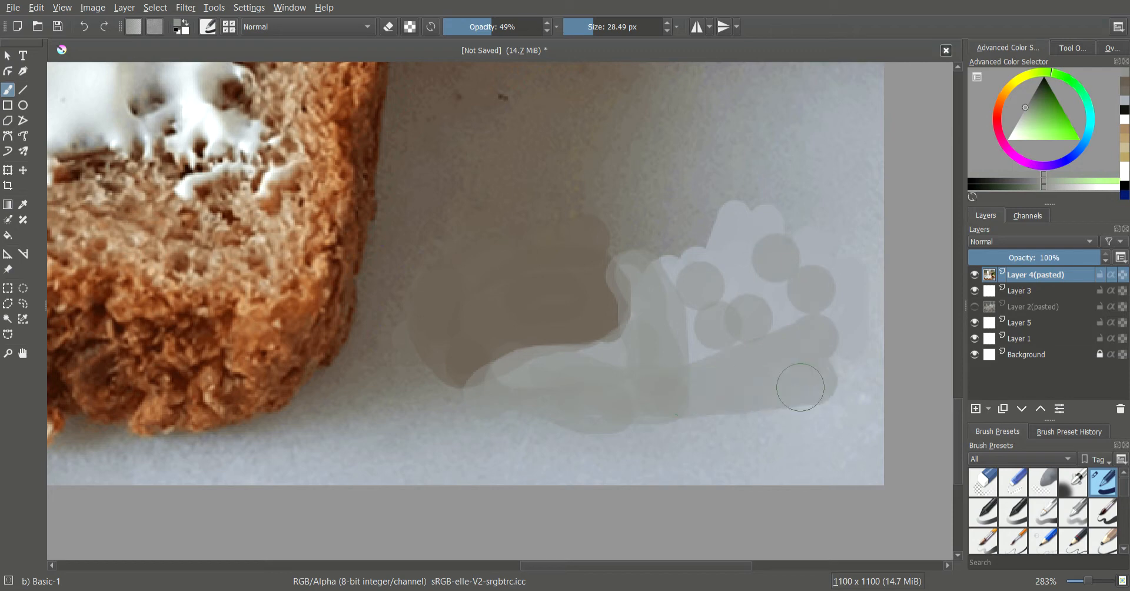
key("ctrl+z")
key("ctrl+z")
key("ctrl+z")
key("ctrl+z")
key("ctrl+z")
key("ctrl+z")
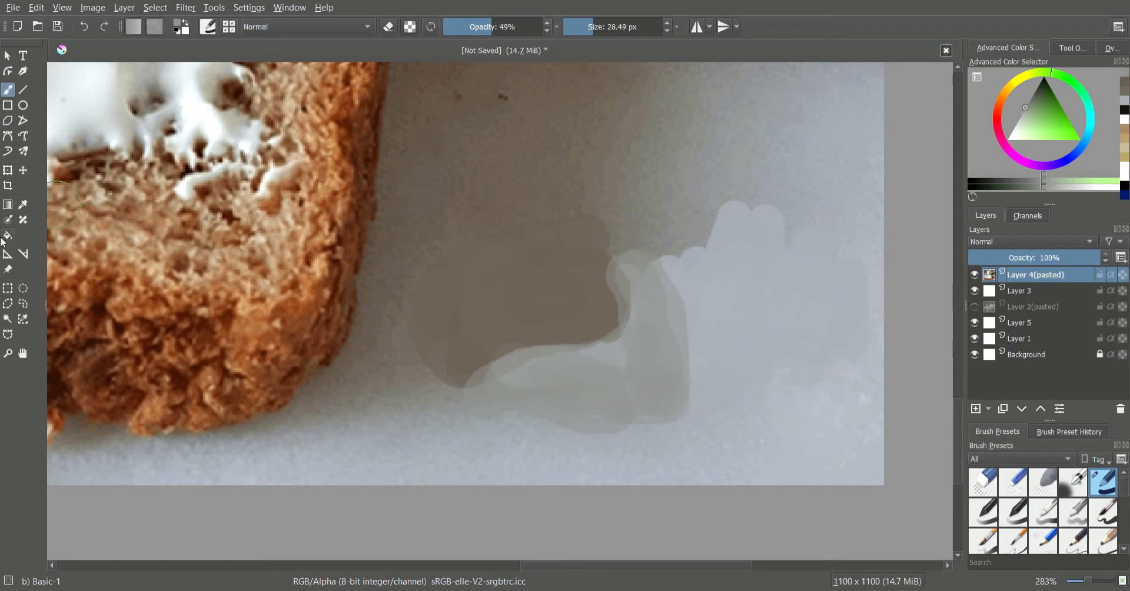
Sample the bluish grey above the light grey patch and paint along the patch's upper edge.
left_click(24, 206)
left_click(766, 196)
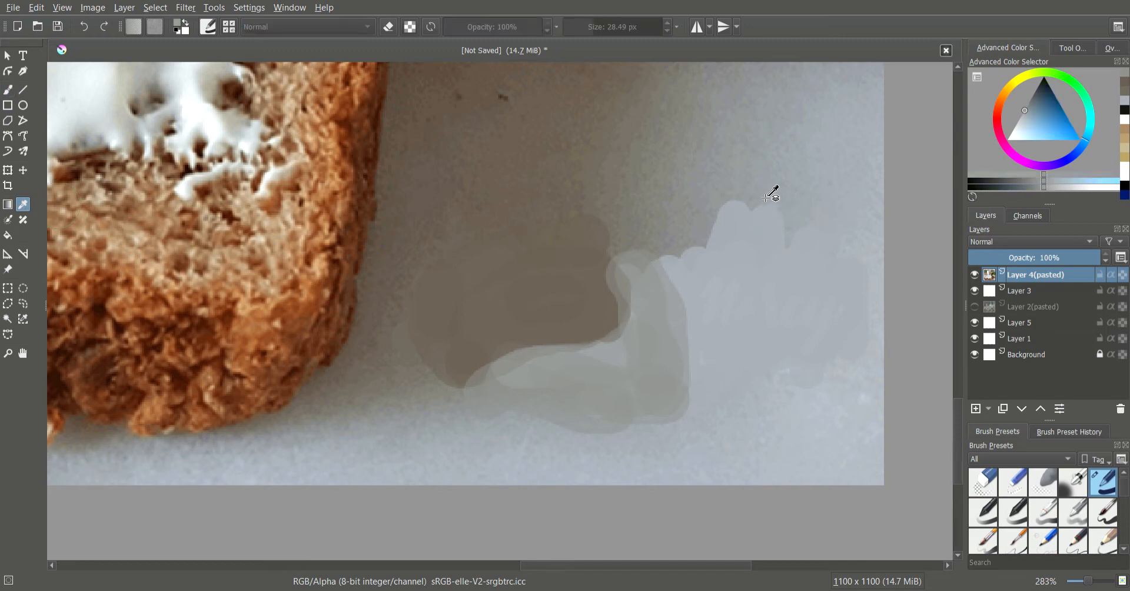
left_click(8, 92)
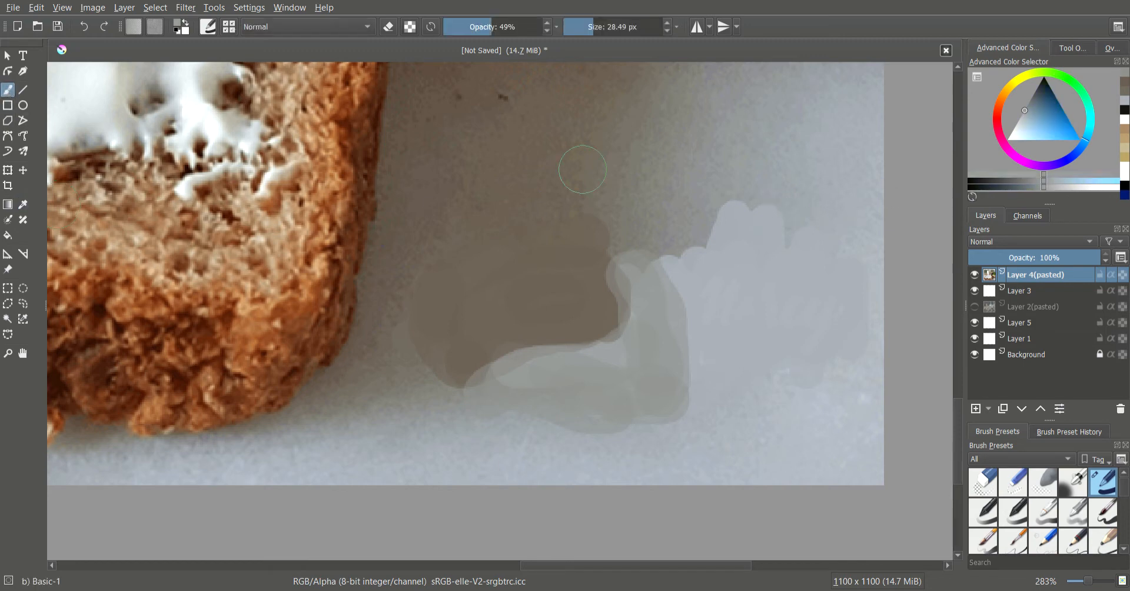
mouse_move(725, 206)
left_mouse_down()
mouse_move(660, 248)
mouse_move(690, 237)
left_mouse_up()
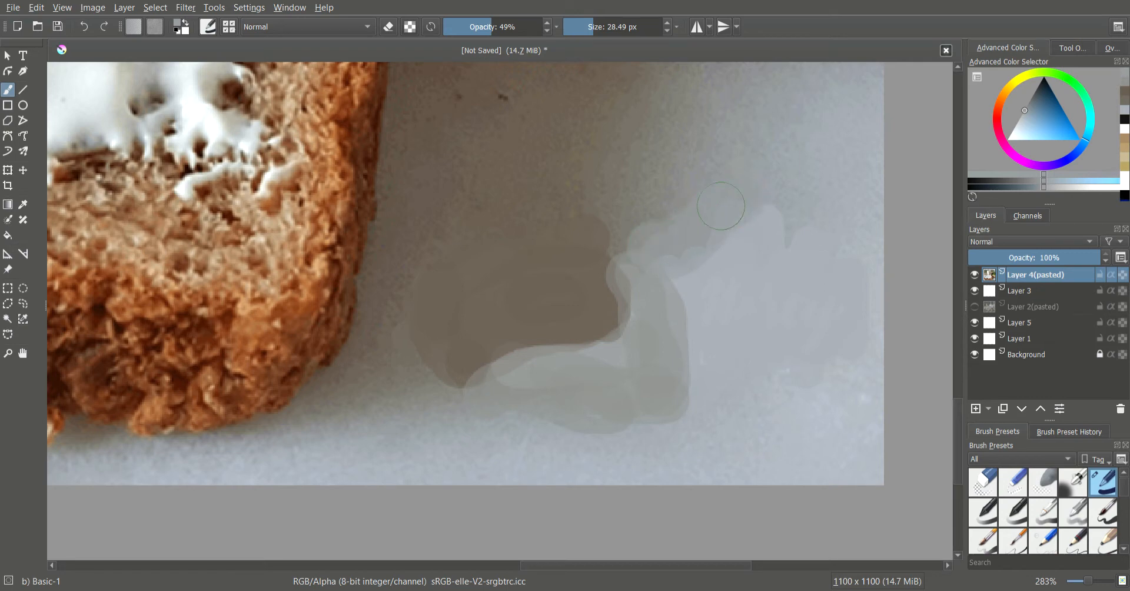
mouse_move(756, 192)
left_mouse_down()
mouse_move(806, 224)
mouse_move(777, 213)
mouse_move(793, 225)
mouse_move(839, 234)
mouse_move(853, 255)
left_mouse_up()
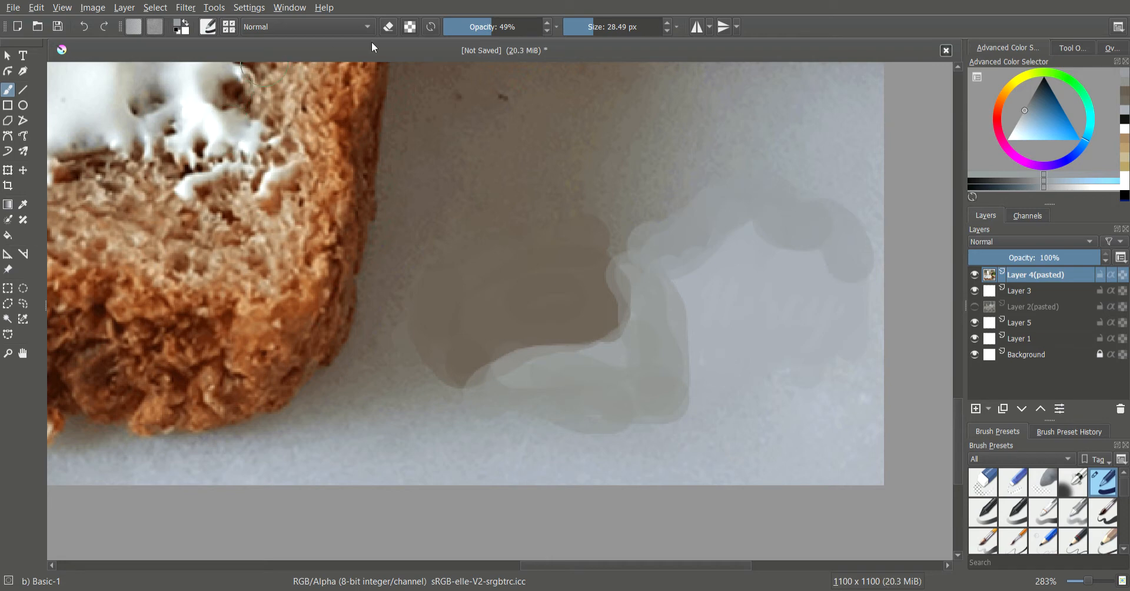
Sample the tabletop grey near the photo's edge and paint over the light patch and the greenish strip beside the brown.
left_click(23, 207)
left_click(849, 186)
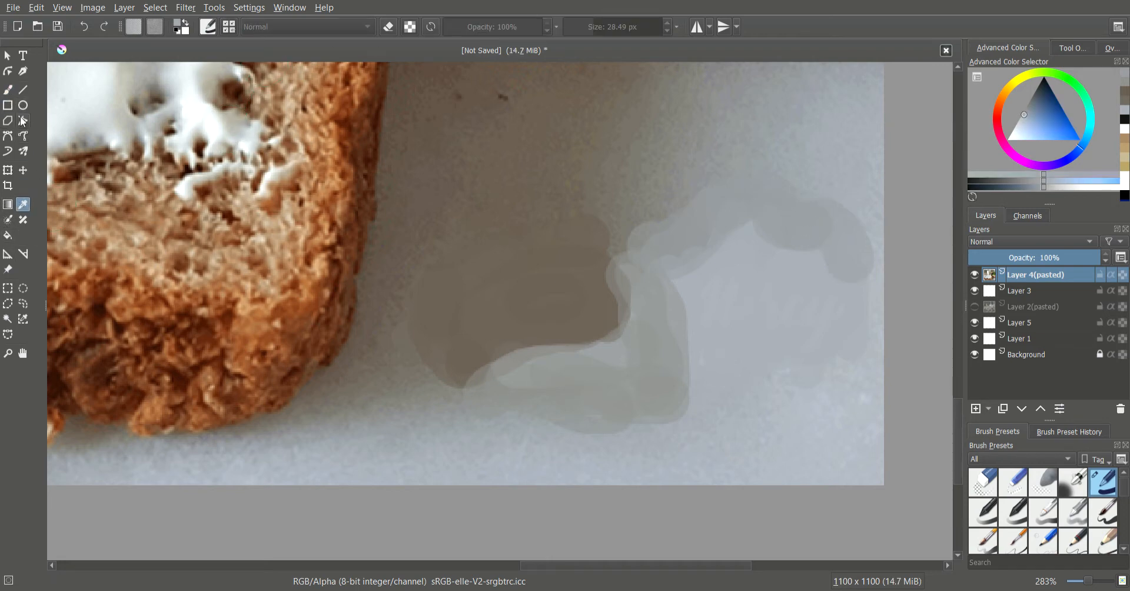
left_click(8, 90)
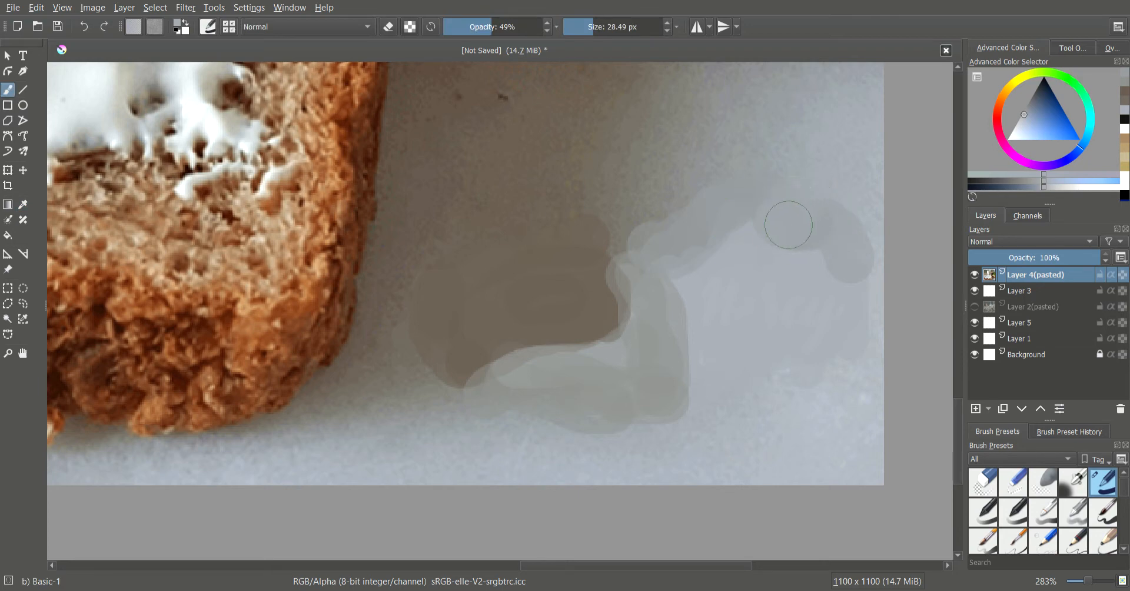
mouse_move(789, 225)
left_mouse_down()
mouse_move(817, 225)
mouse_move(852, 259)
left_mouse_up()
mouse_move(840, 210)
left_mouse_down()
mouse_move(794, 250)
mouse_move(790, 240)
mouse_move(842, 216)
mouse_move(828, 255)
mouse_move(853, 236)
mouse_move(861, 273)
mouse_move(850, 218)
mouse_move(863, 303)
mouse_move(874, 229)
mouse_move(850, 339)
mouse_move(825, 246)
mouse_move(845, 278)
mouse_move(734, 226)
mouse_move(789, 227)
mouse_move(731, 244)
mouse_move(683, 319)
mouse_move(687, 273)
mouse_move(708, 420)
left_mouse_up()
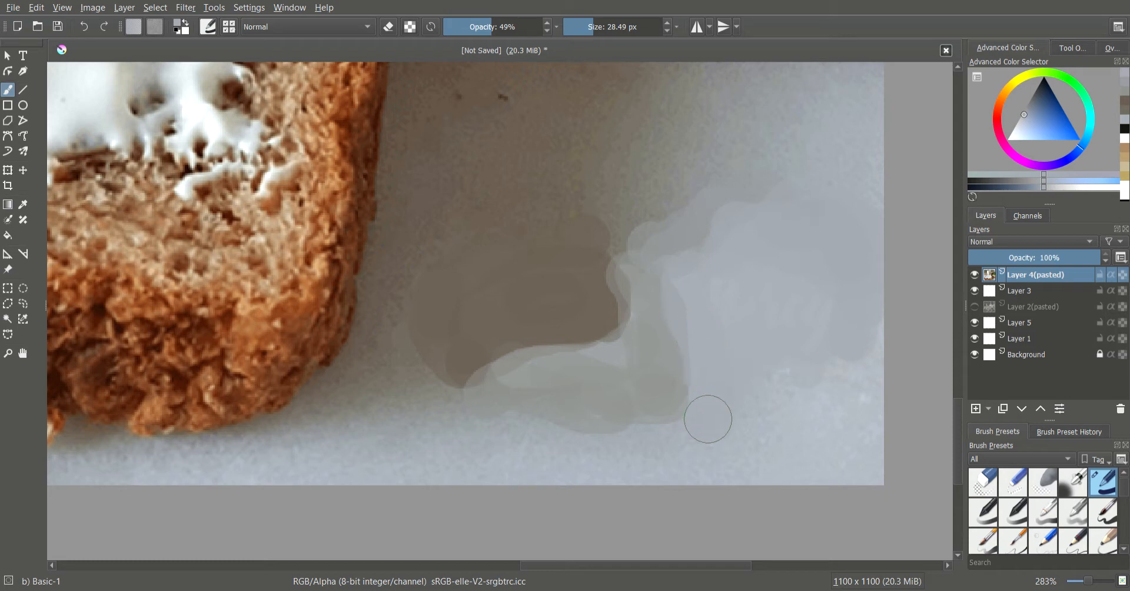
mouse_move(672, 332)
left_mouse_down()
mouse_move(639, 353)
mouse_move(679, 415)
mouse_move(661, 337)
mouse_move(671, 401)
mouse_move(689, 357)
mouse_move(677, 400)
left_mouse_up()
left_click_drag(489, 27, 482, 41)
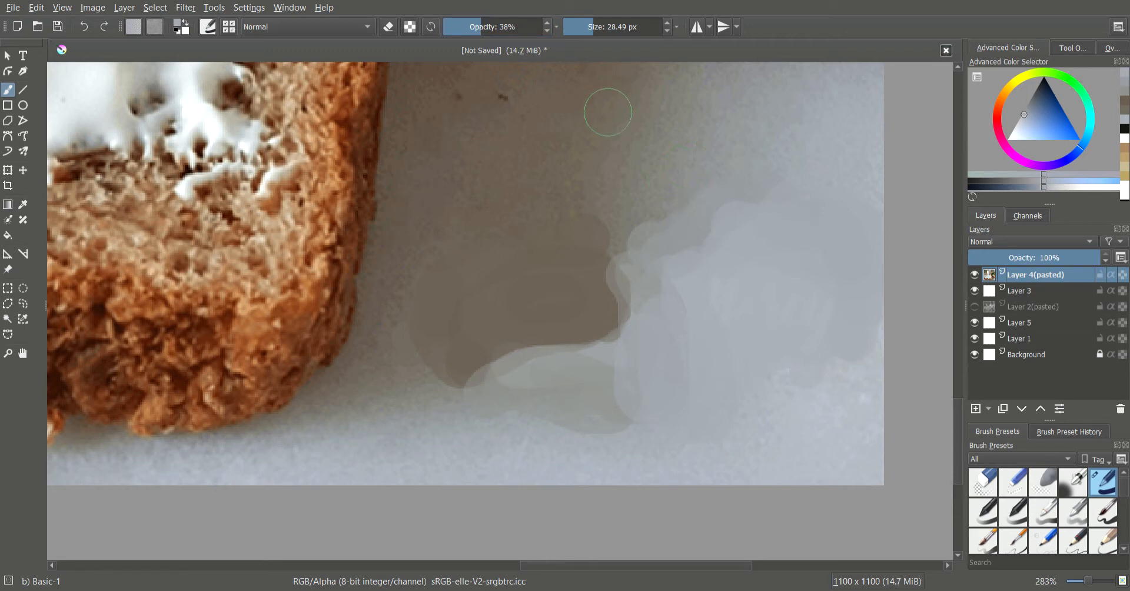
left_click_drag(597, 38, 625, 36)
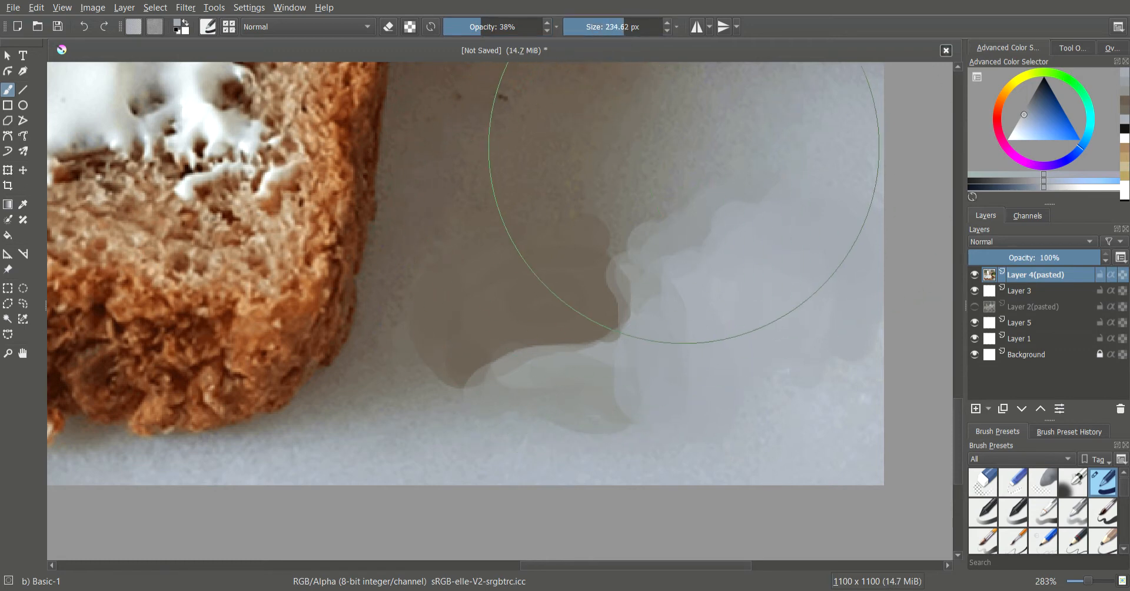
left_click_drag(485, 31, 480, 35)
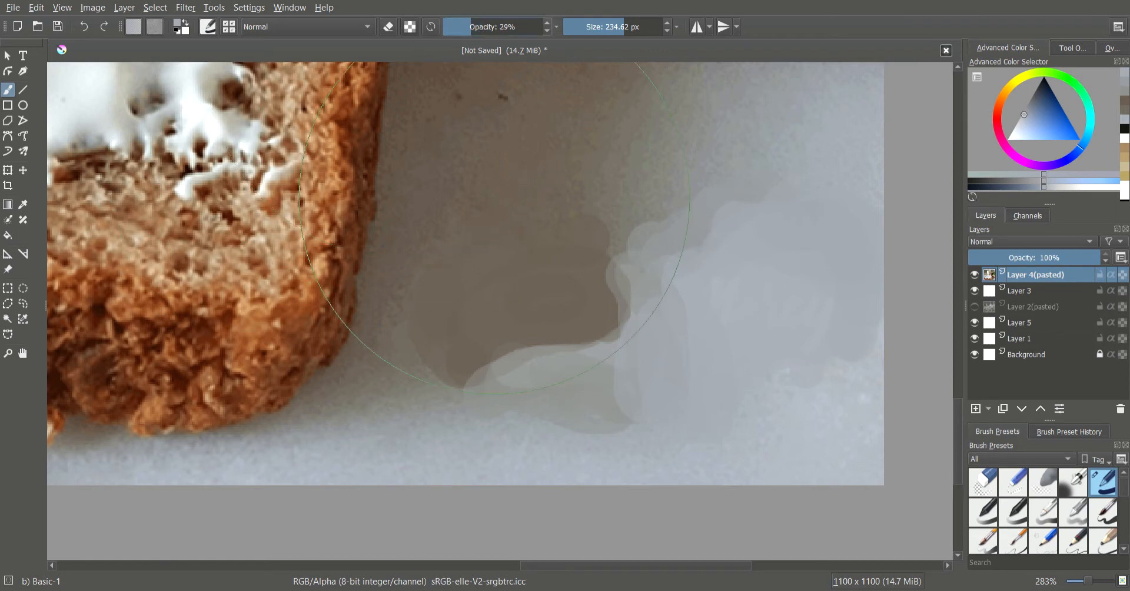
left_click(565, 302)
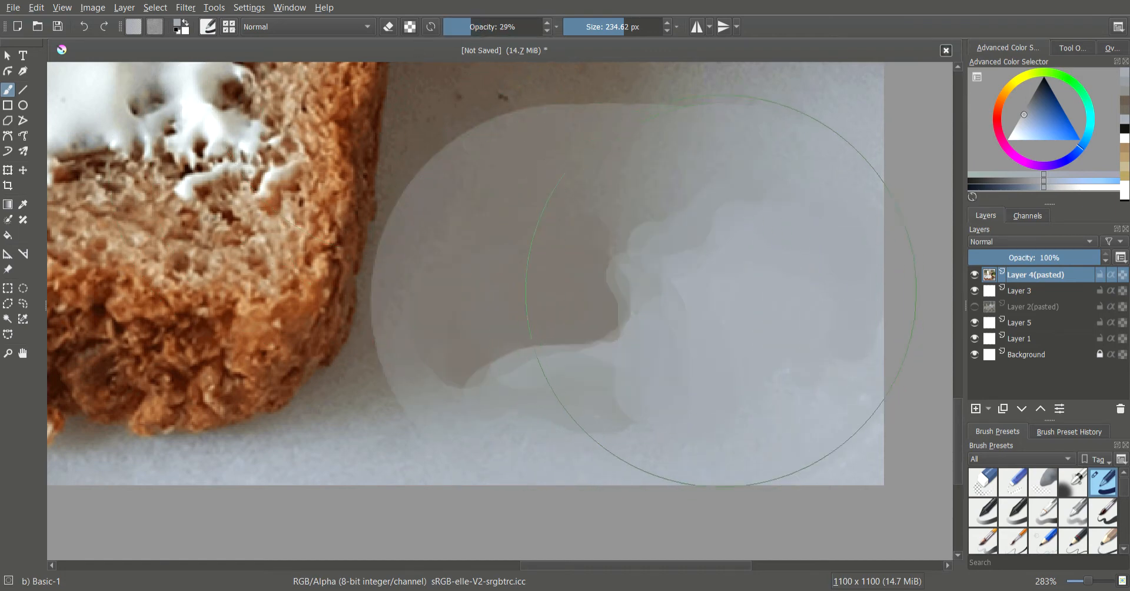
mouse_move(551, 327)
left_mouse_down()
mouse_move(524, 403)
mouse_move(489, 444)
mouse_move(451, 479)
mouse_move(363, 518)
left_mouse_up()
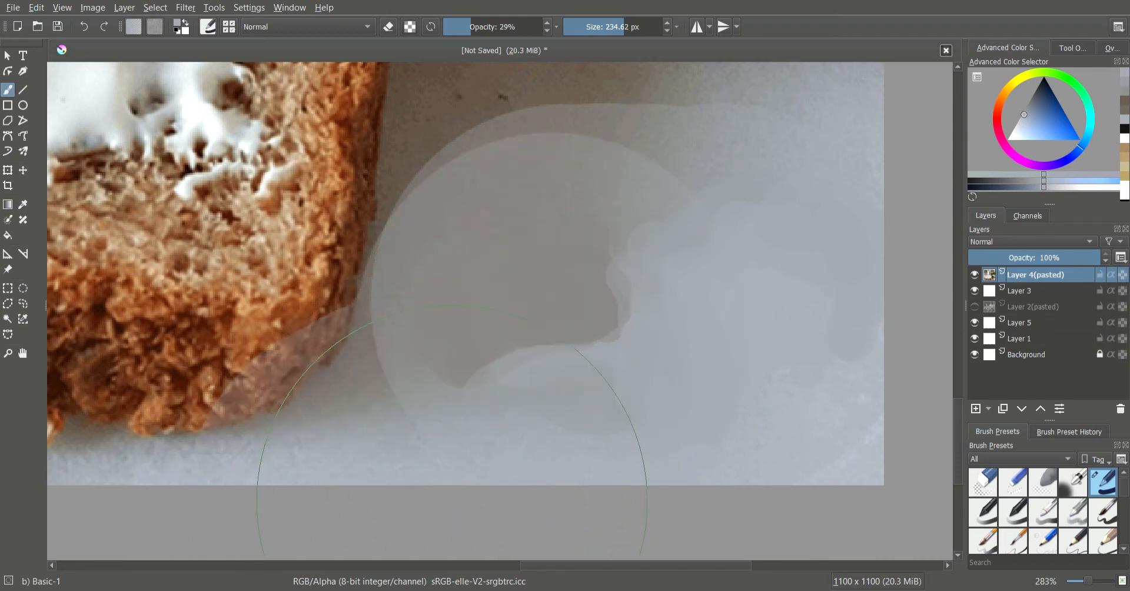
left_click_drag(542, 312, 550, 237)
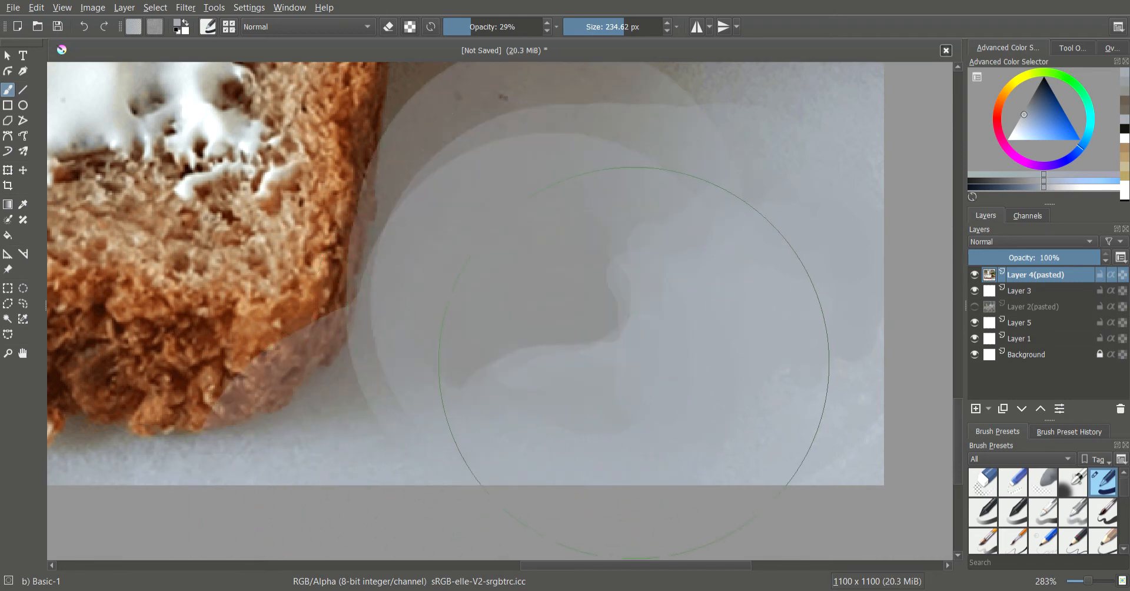
key("ctrl+z")
key("ctrl+z")
key("ctrl+z")
Set the brush to 352.78 px and 14% opacity, and dab the sampled grey over the retouched tabletop and brown patch.
scroll(637, 290, "down", 4)
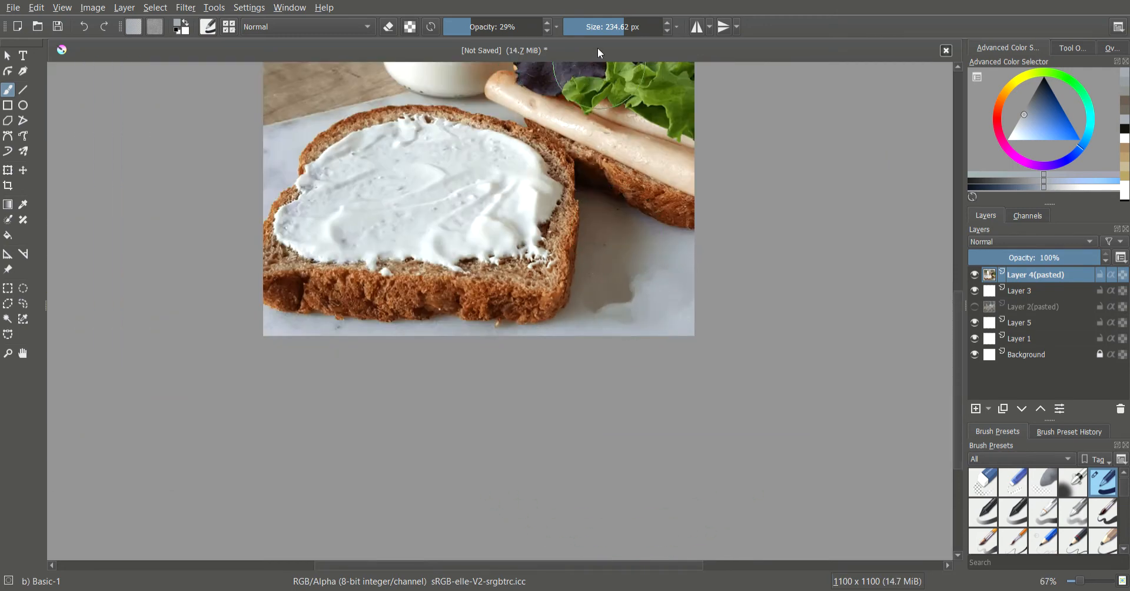
left_click(633, 33)
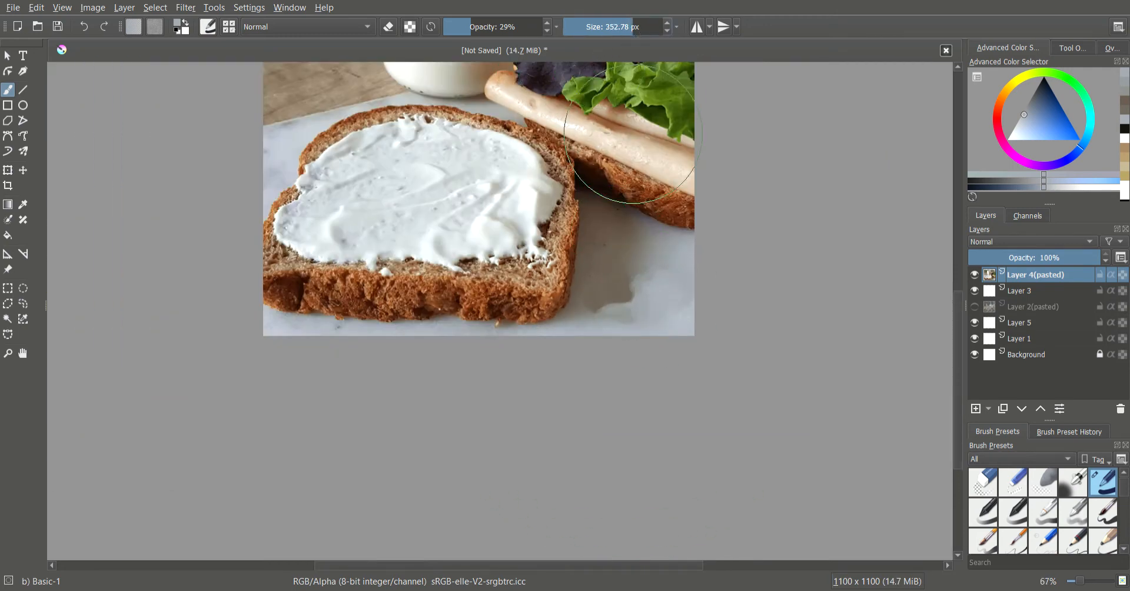
left_click(646, 306)
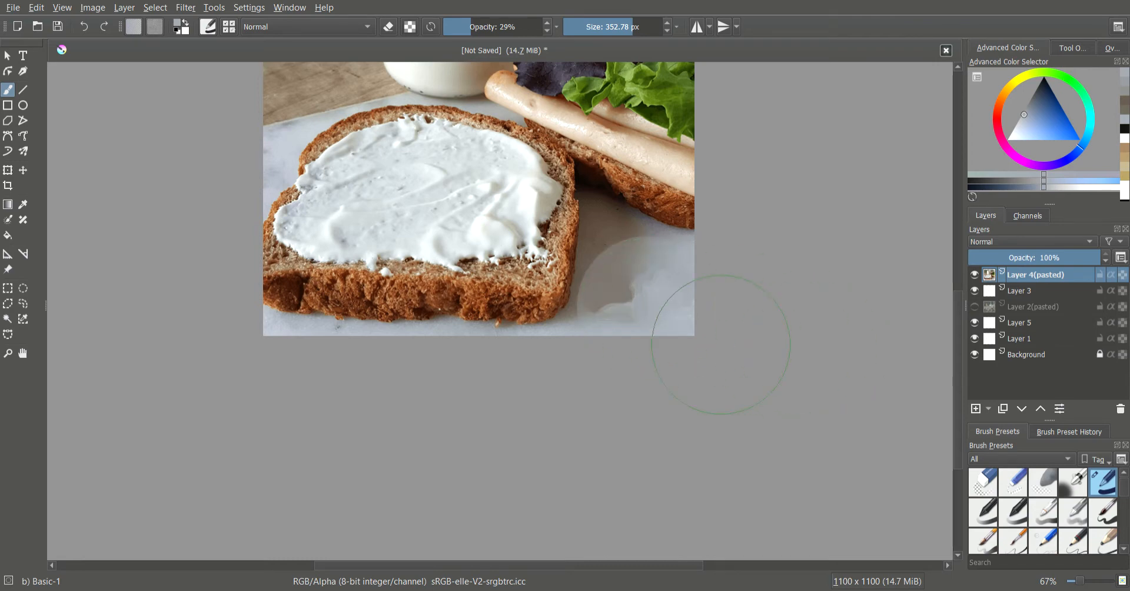
key("ctrl+z")
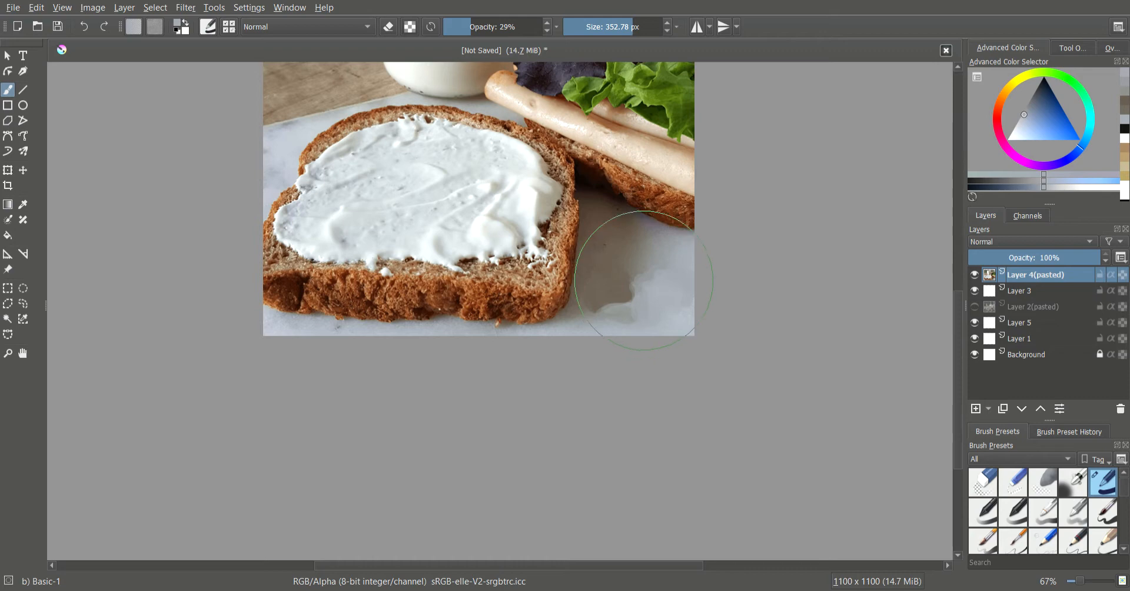
left_click_drag(474, 27, 458, 26)
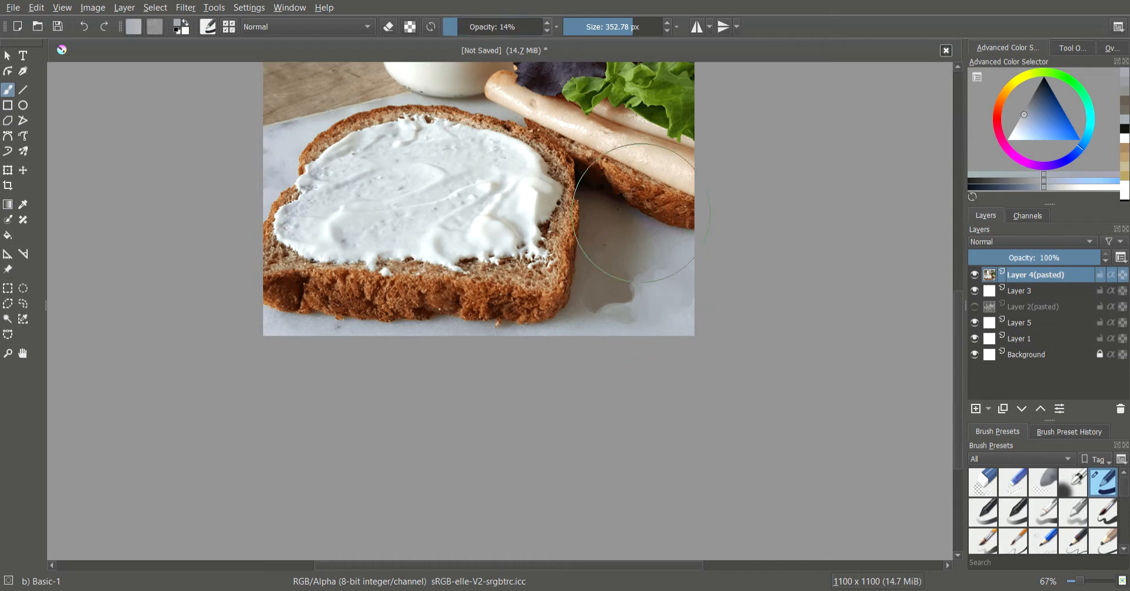
left_click(655, 270)
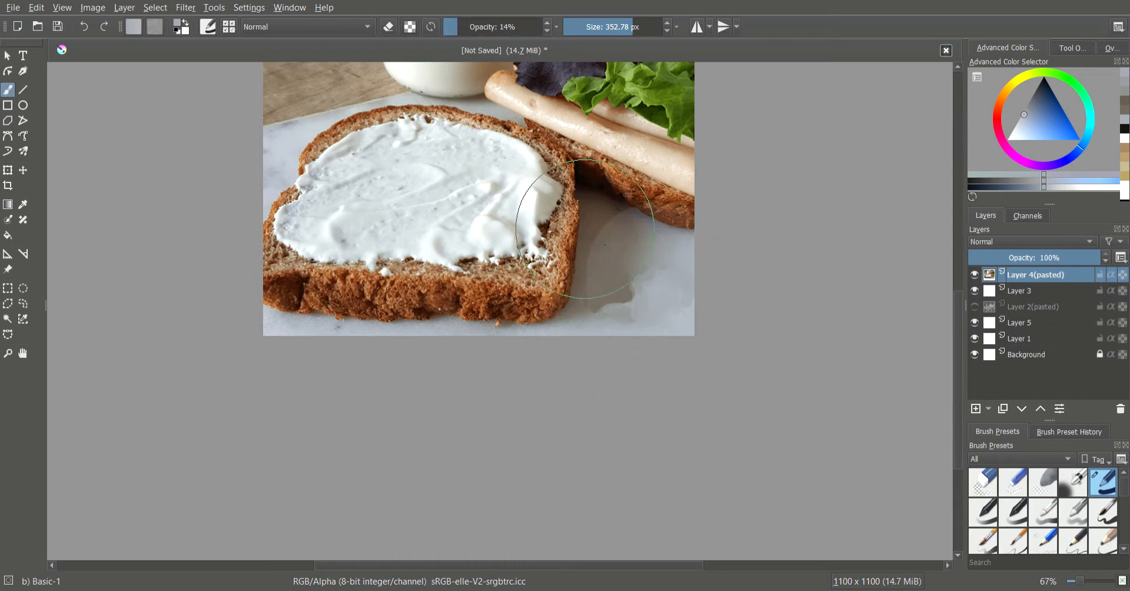
left_click(600, 253)
left_click(626, 284)
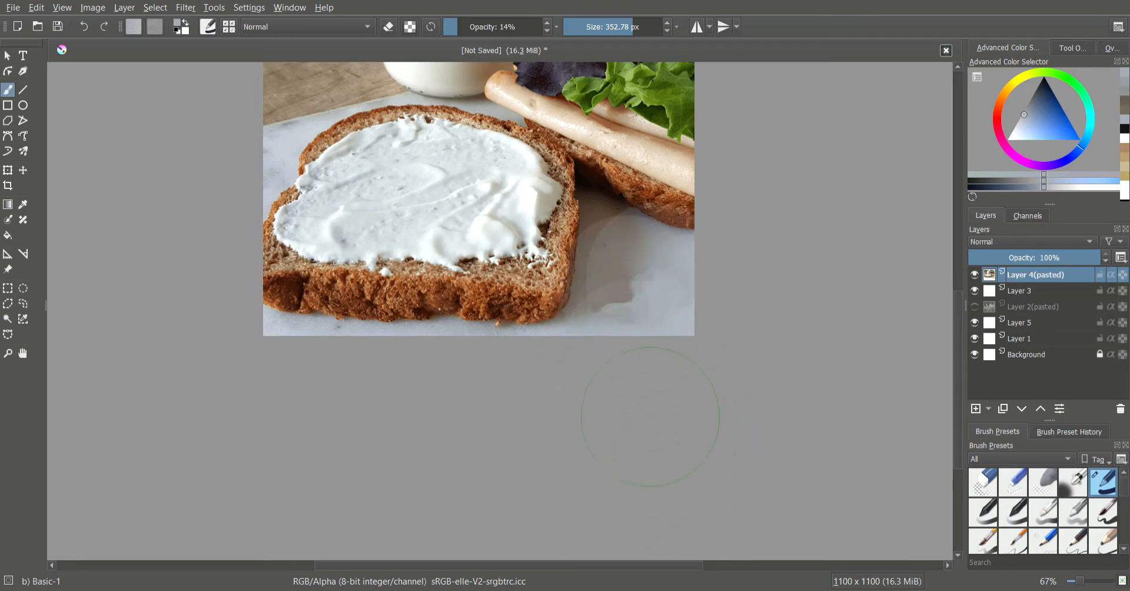
Switch the brush to eraser mode at 8% opacity and lightly erase across the bread's corner and the adjoining shadow.
scroll(701, 428, "up", 5)
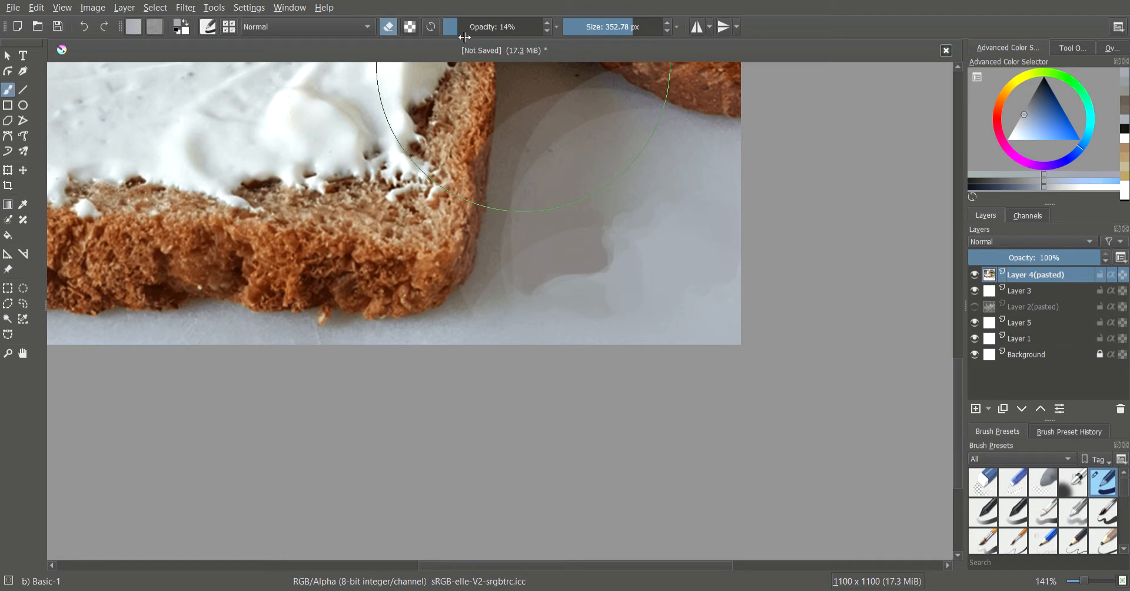
left_click_drag(465, 29, 459, 29)
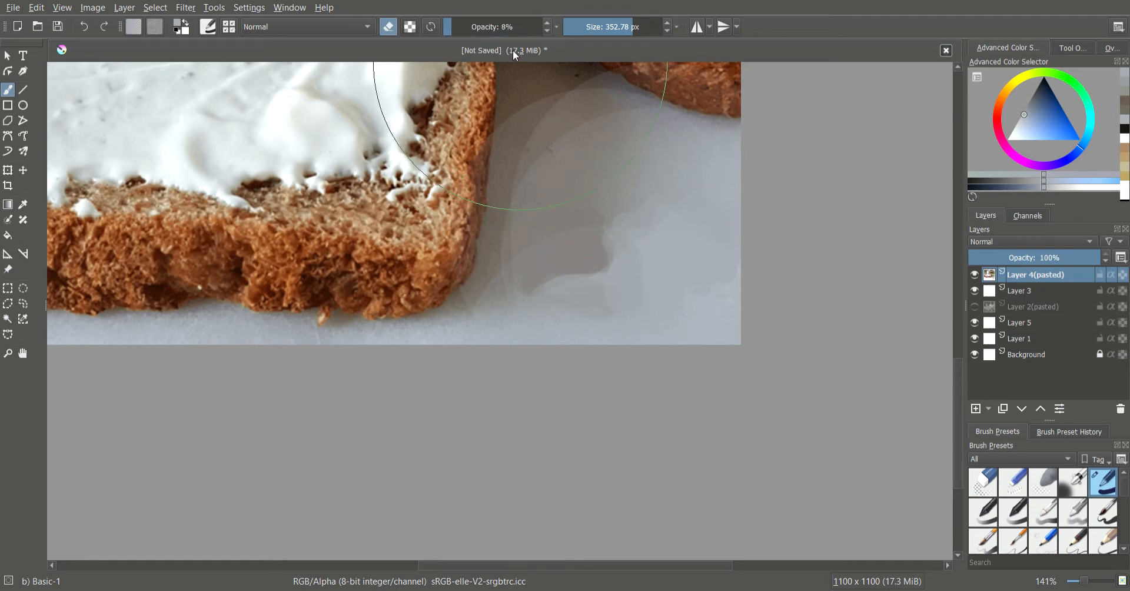
mouse_move(514, 75)
left_mouse_down()
mouse_move(429, 251)
mouse_move(409, 268)
left_mouse_up()
left_click(694, 355)
left_click_drag(692, 321, 732, 386)
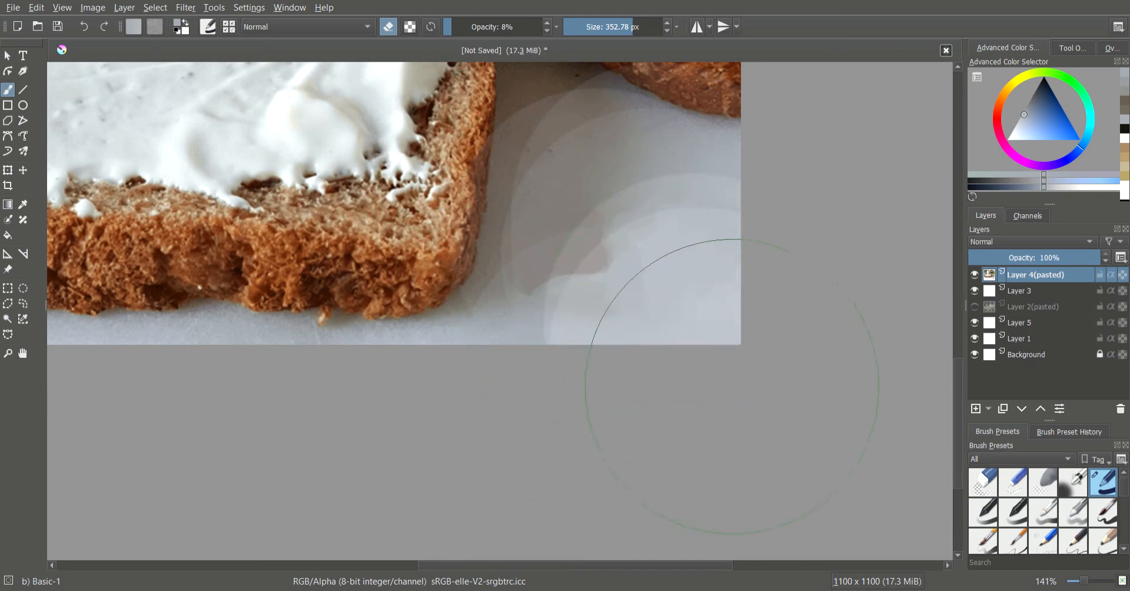
key("ctrl+z")
key("ctrl+z")
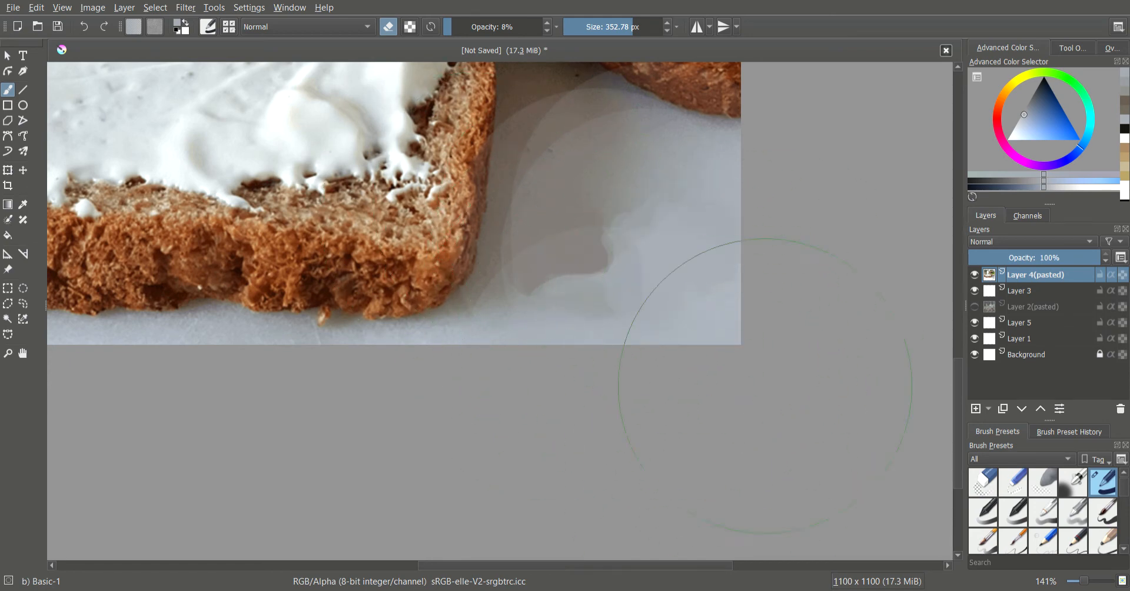
Try lightening the shadow between the bread slices with 151.37 px eraser dabs at 8% opacity, and undo them.
scroll(765, 385, "down", 4)
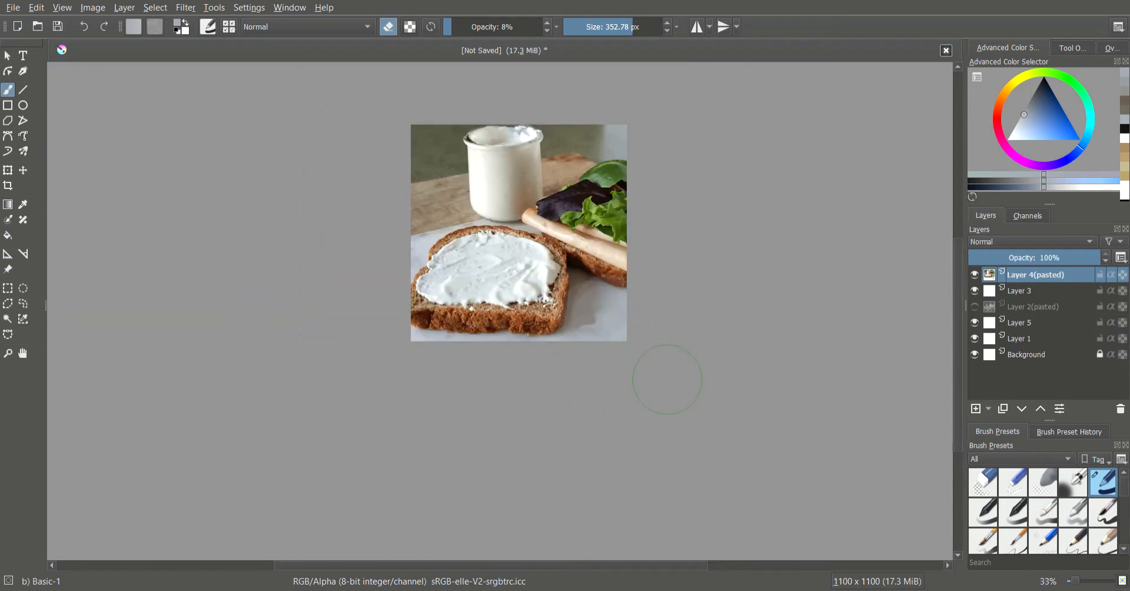
scroll(647, 296, "up", 2)
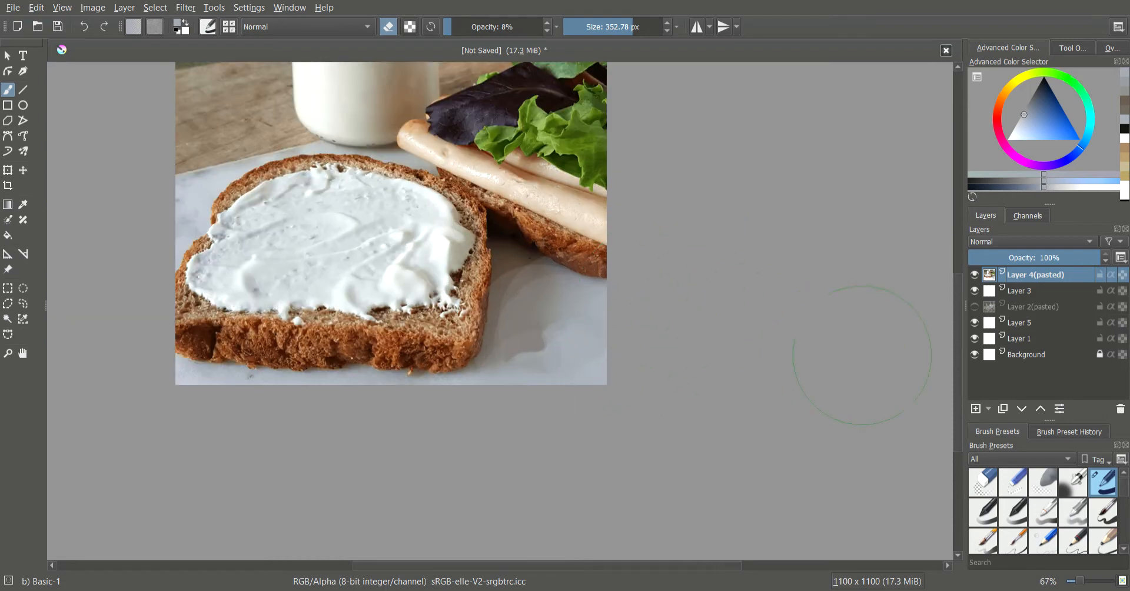
left_click_drag(956, 345, 971, 315)
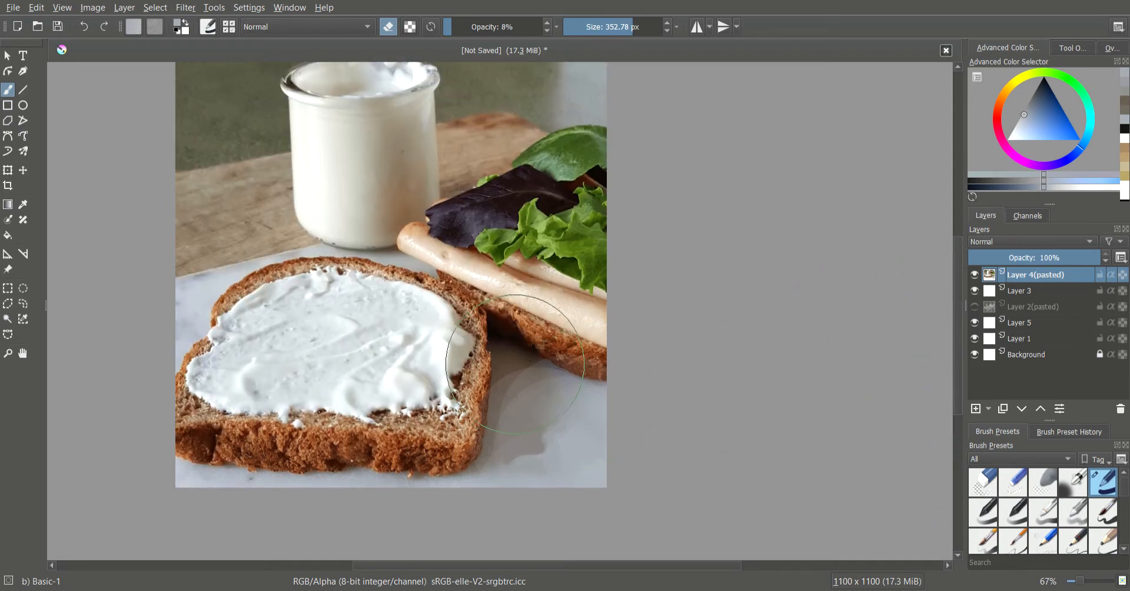
scroll(441, 365, "up", 1)
scroll(547, 376, "up", 2)
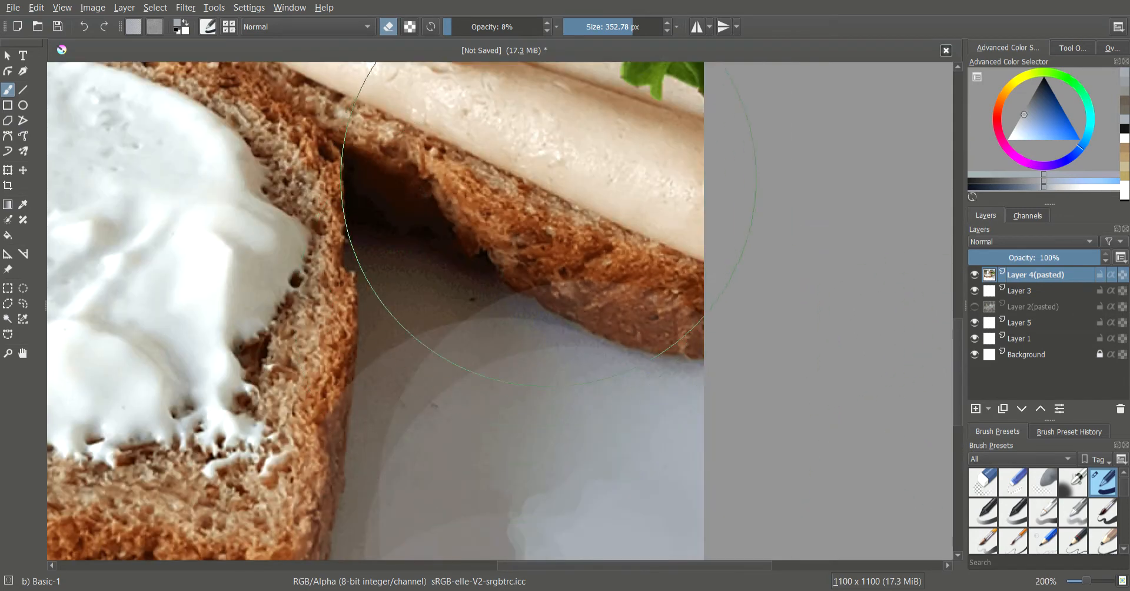
left_click_drag(633, 32, 616, 30)
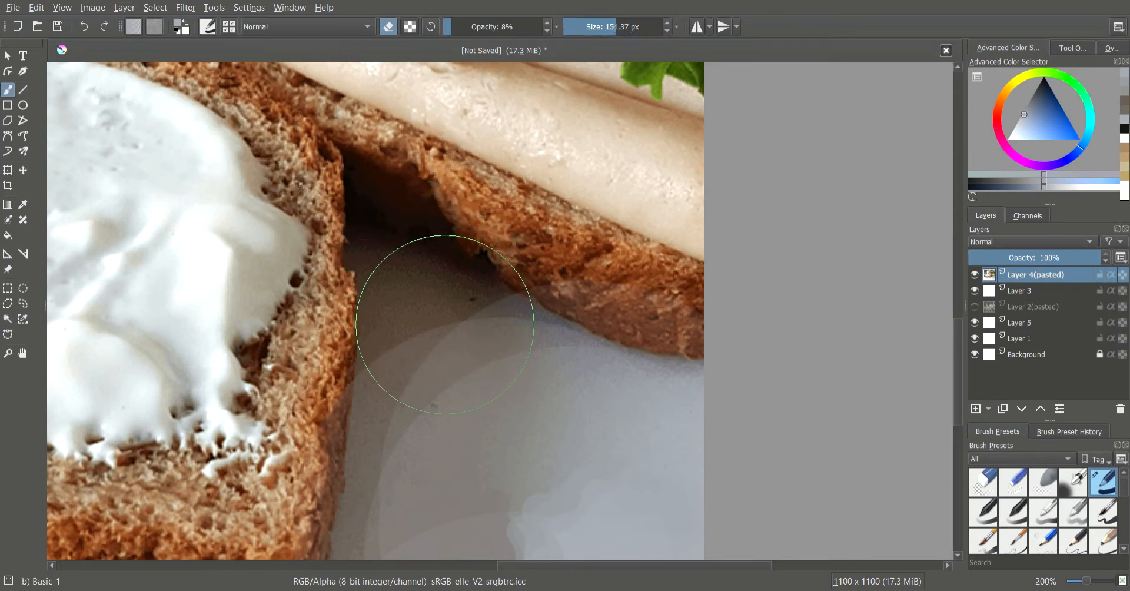
left_click(446, 325)
left_click(431, 274)
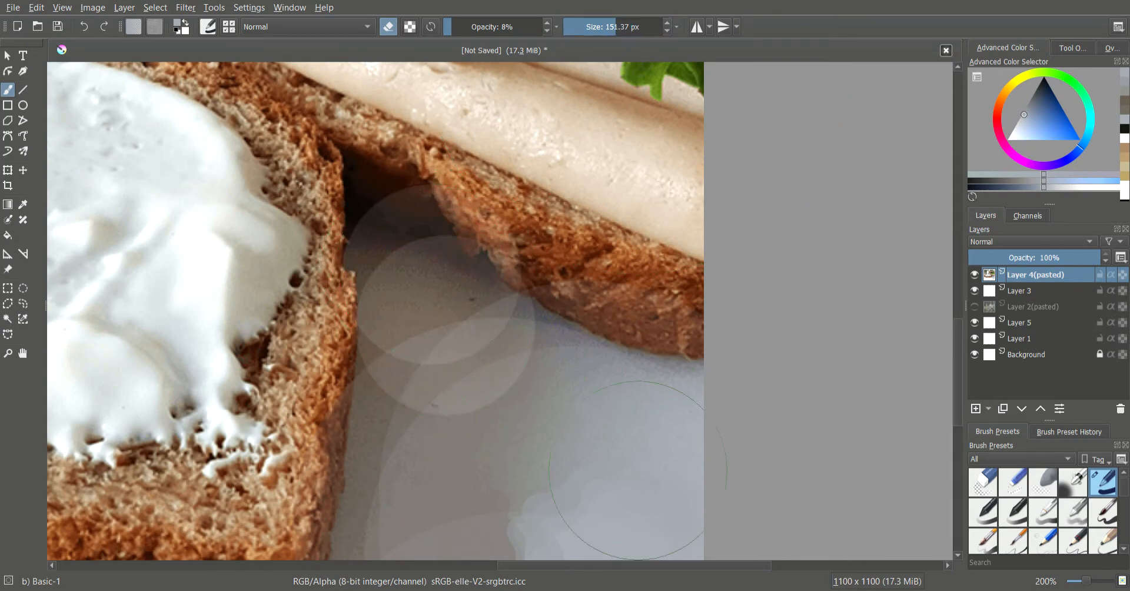
left_click(447, 385)
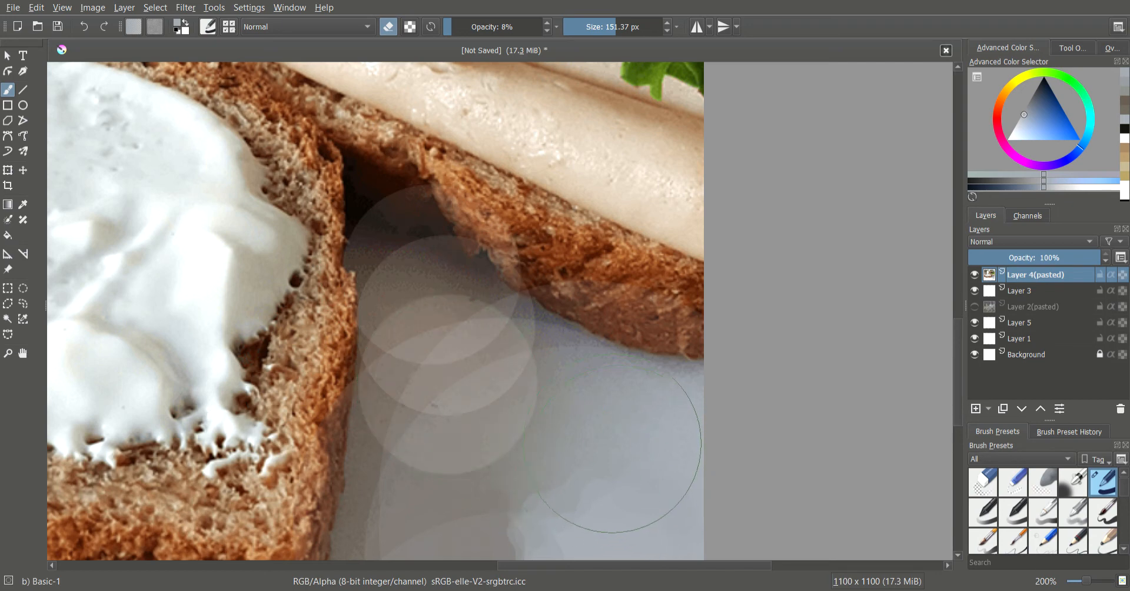
key("ctrl+z")
key("ctrl+z")
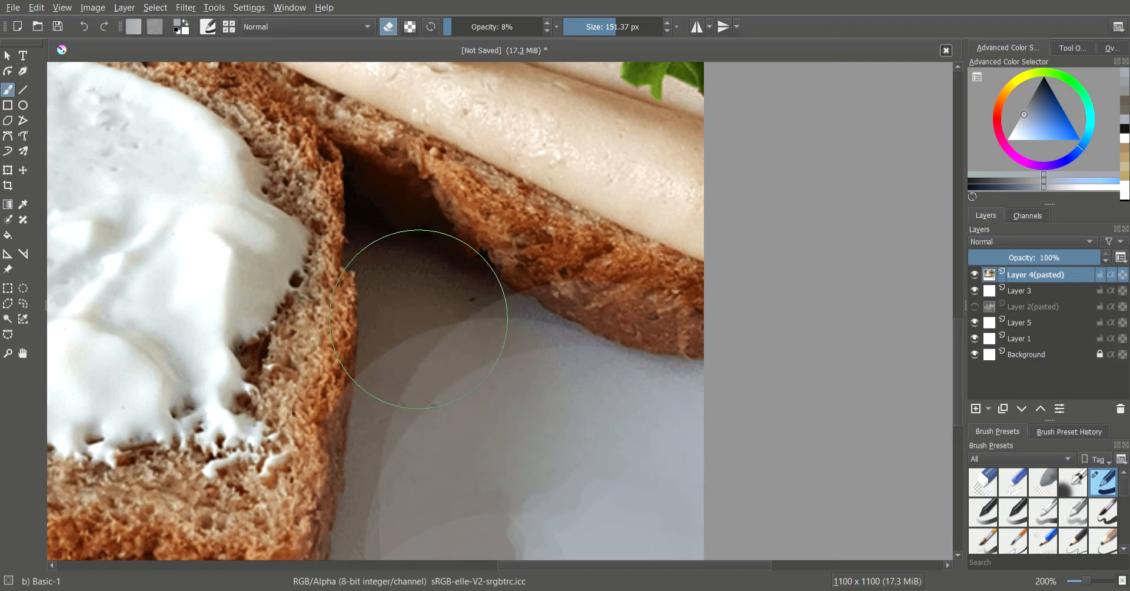
Dab the eraser over the shadow between the slices, then reduce it to 37.71 px and lightly erase along the dark gap.
left_click(452, 348)
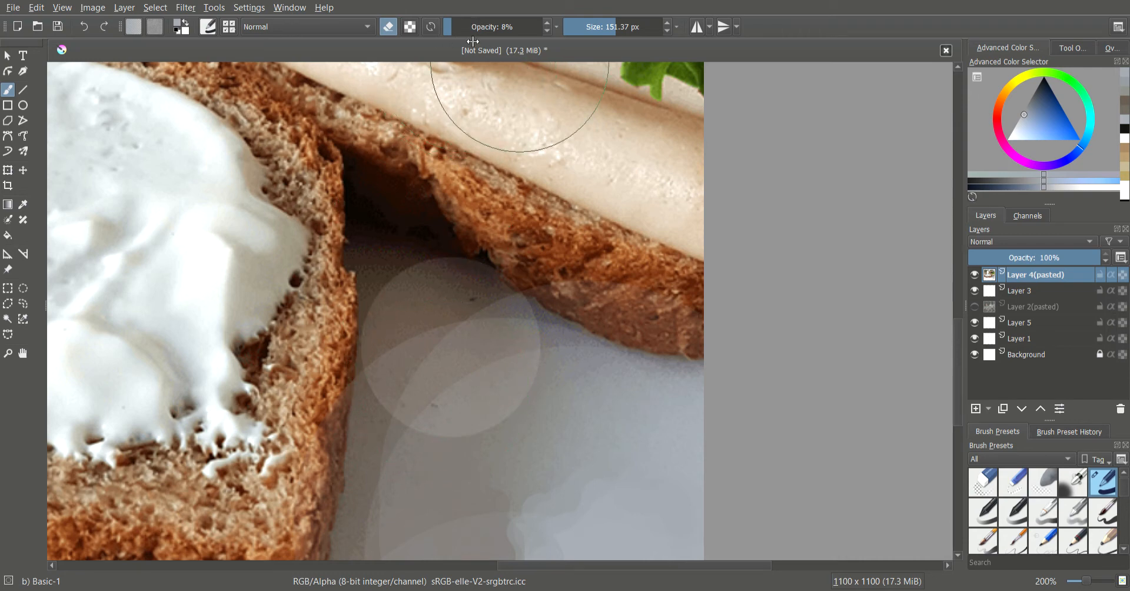
left_click(606, 37)
key("bracketleft")
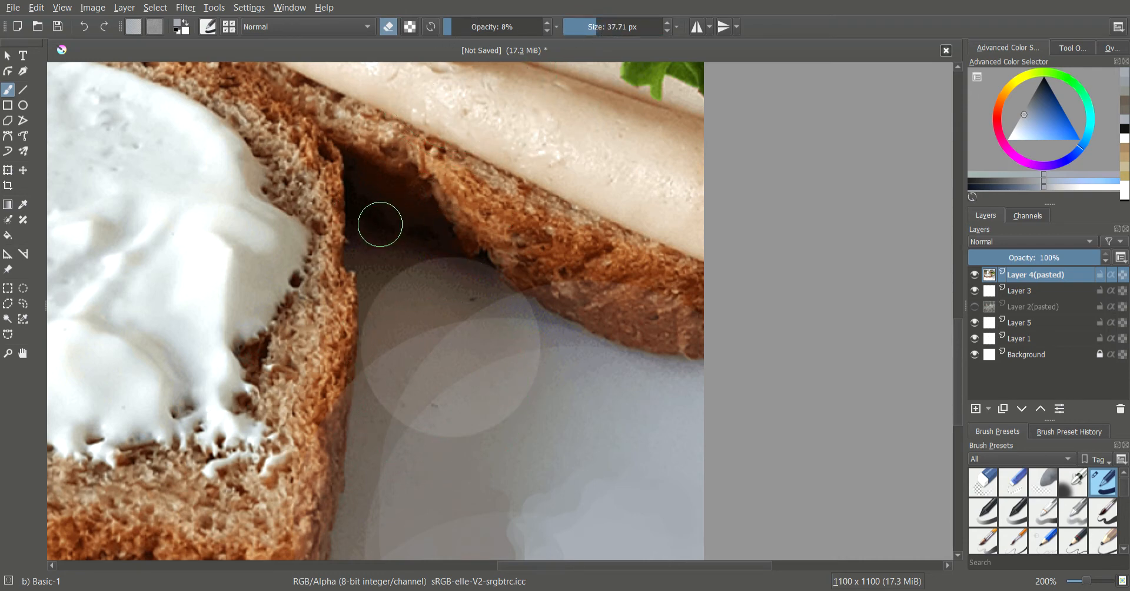
left_click_drag(368, 183, 370, 340)
mouse_move(369, 220)
left_mouse_down()
mouse_move(436, 262)
mouse_move(414, 249)
mouse_move(387, 271)
mouse_move(411, 274)
mouse_move(401, 232)
mouse_move(409, 259)
mouse_move(347, 249)
mouse_move(405, 311)
mouse_move(404, 325)
mouse_move(408, 262)
mouse_move(385, 340)
mouse_move(417, 264)
mouse_move(442, 309)
mouse_move(464, 317)
mouse_move(475, 277)
mouse_move(504, 332)
mouse_move(478, 285)
left_mouse_up()
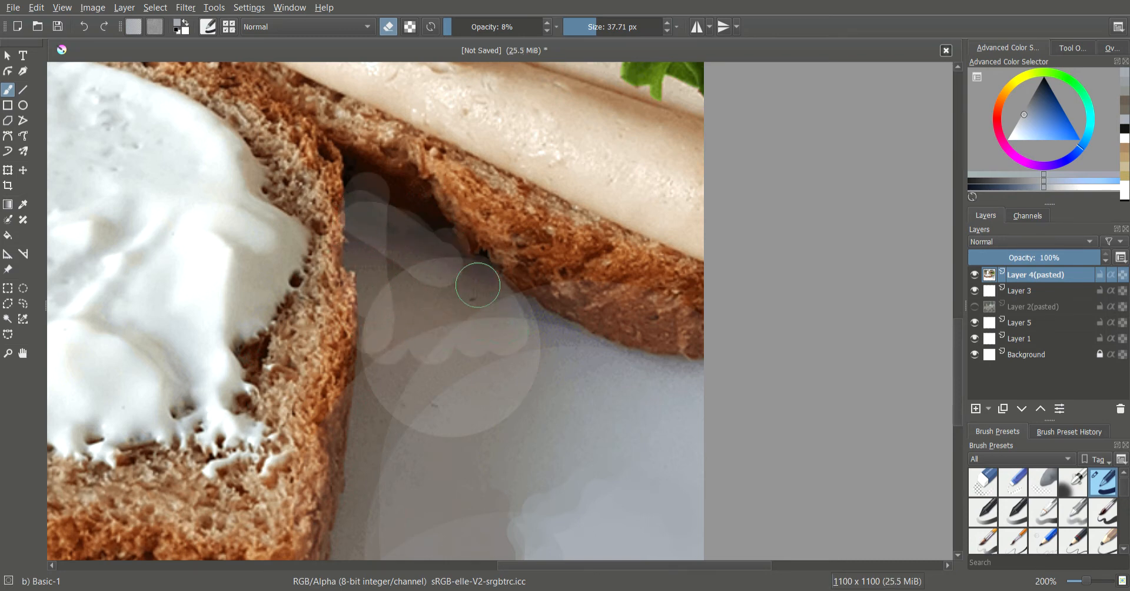
key("ctrl+z")
mouse_move(400, 320)
left_mouse_down()
mouse_move(371, 360)
mouse_move(410, 325)
mouse_move(500, 294)
mouse_move(430, 280)
mouse_move(367, 344)
mouse_move(480, 281)
mouse_move(449, 277)
mouse_move(404, 303)
mouse_move(388, 274)
mouse_move(437, 317)
mouse_move(470, 284)
left_mouse_up()
Show Layer 2(pasted) with the ship picture and move it to the top of the layer stack.
scroll(452, 299, "down", 5)
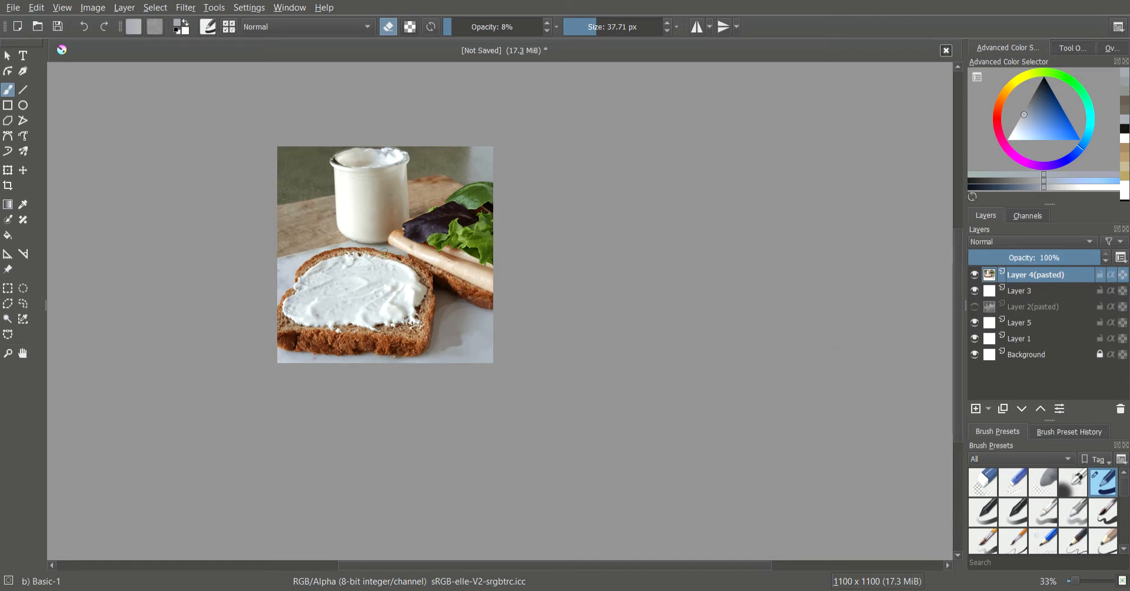
scroll(325, 247, "up", 3)
scroll(326, 247, "down", 1)
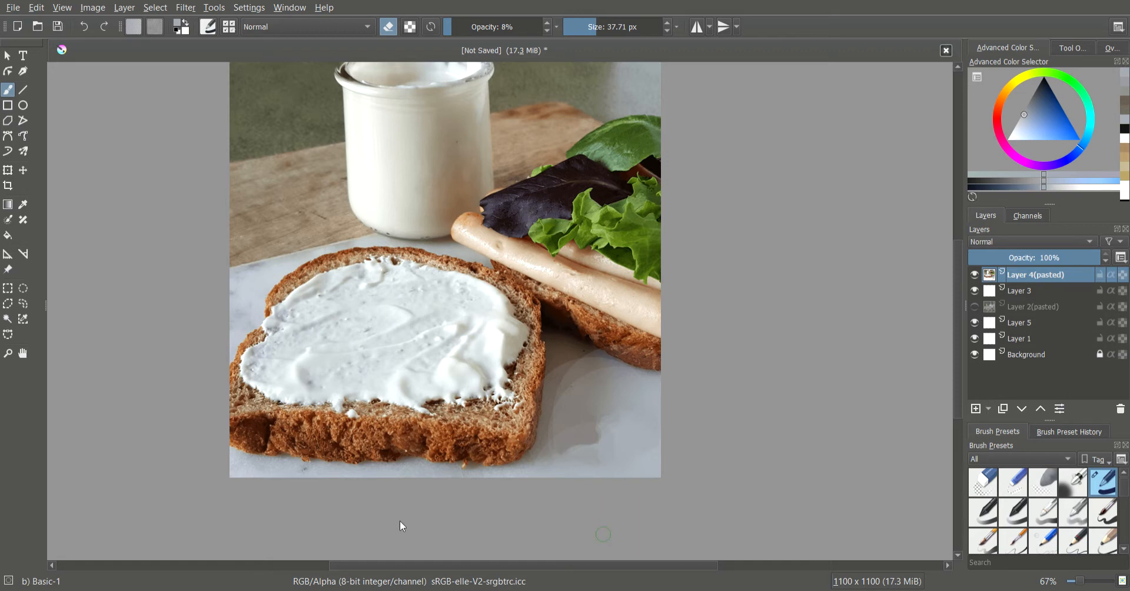
left_click(975, 307)
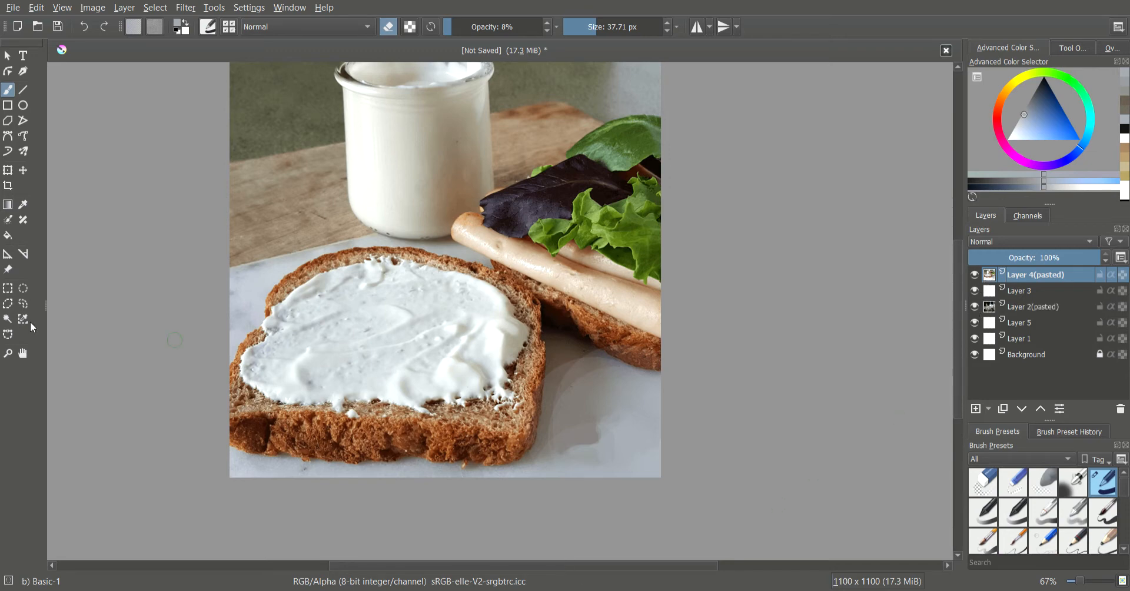
left_click(1046, 306)
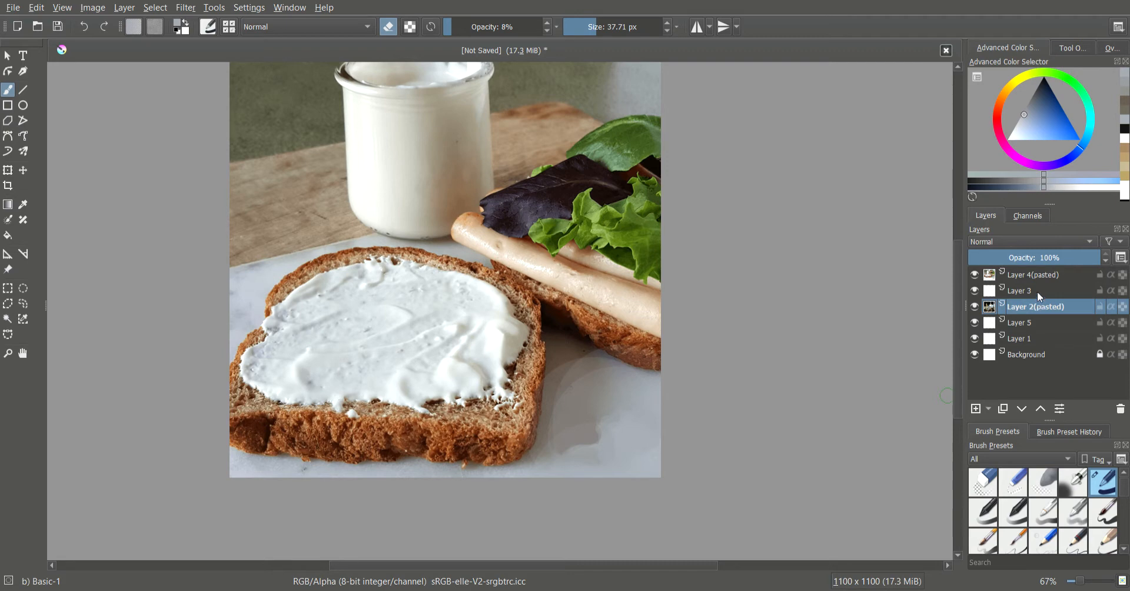
left_click_drag(1041, 306, 1044, 268)
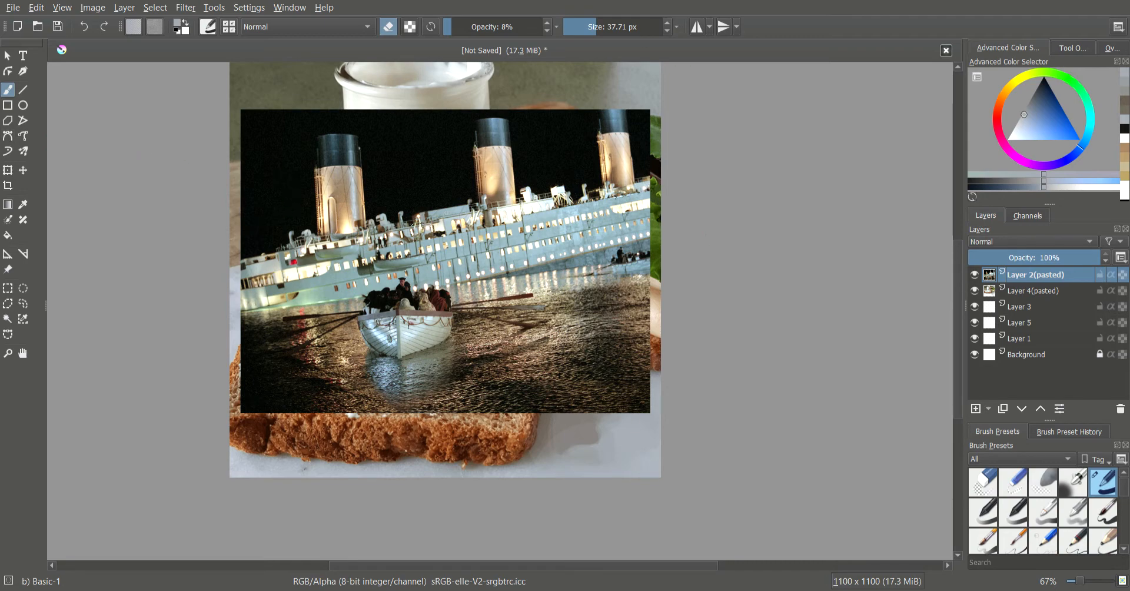
Outline the ship, its three funnels and the lifeboat with a closed polygonal selection, leaving out most of the sky and water.
scroll(403, 286, "up", 3)
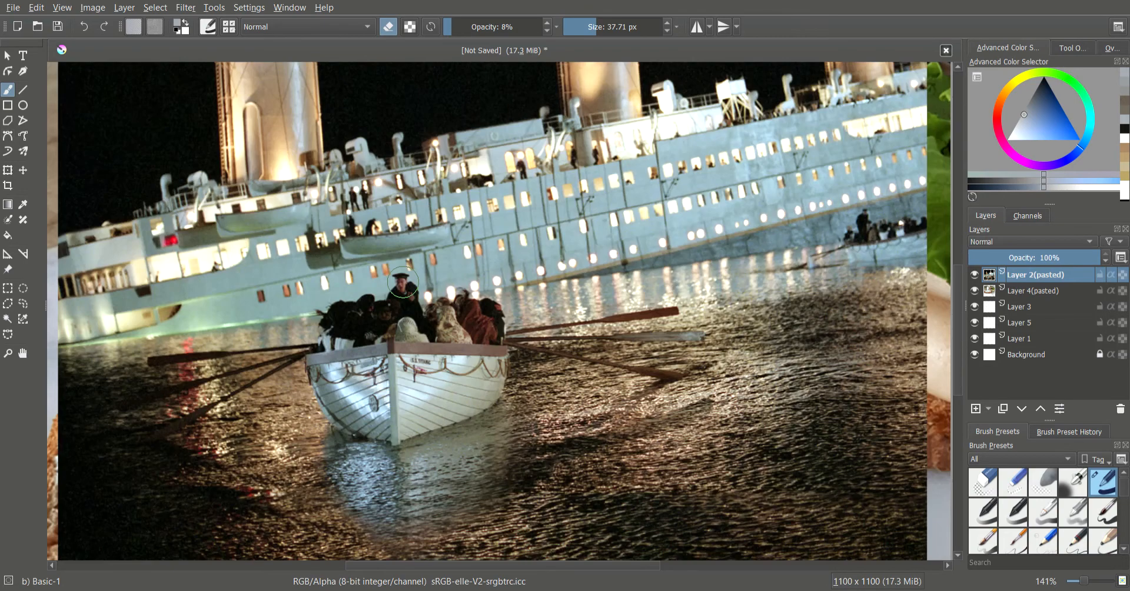
scroll(360, 284, "down", 1)
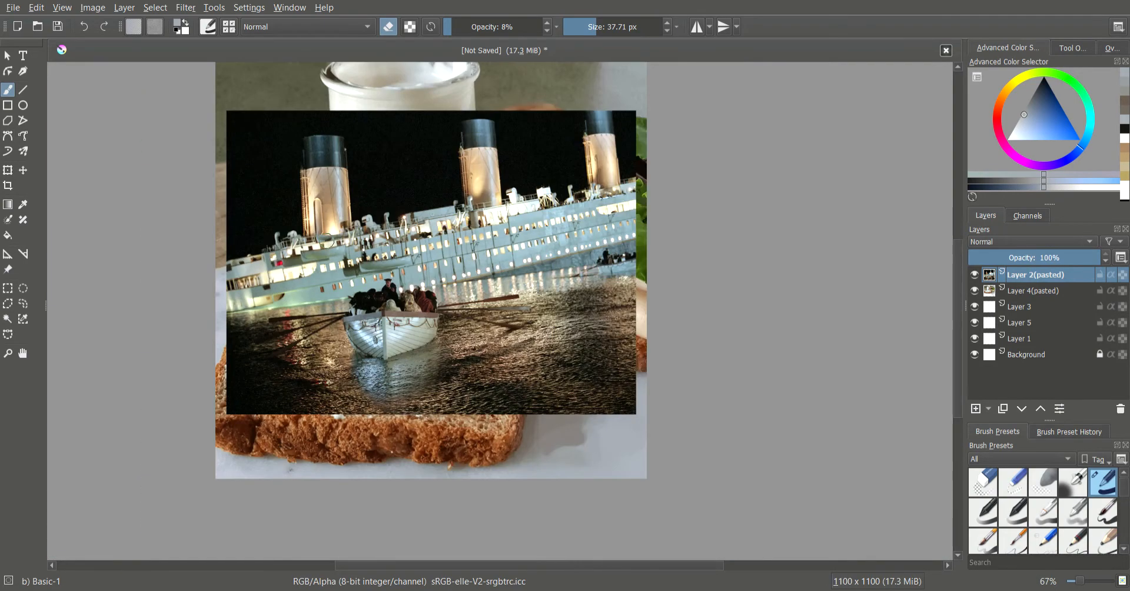
scroll(327, 240, "up", 1)
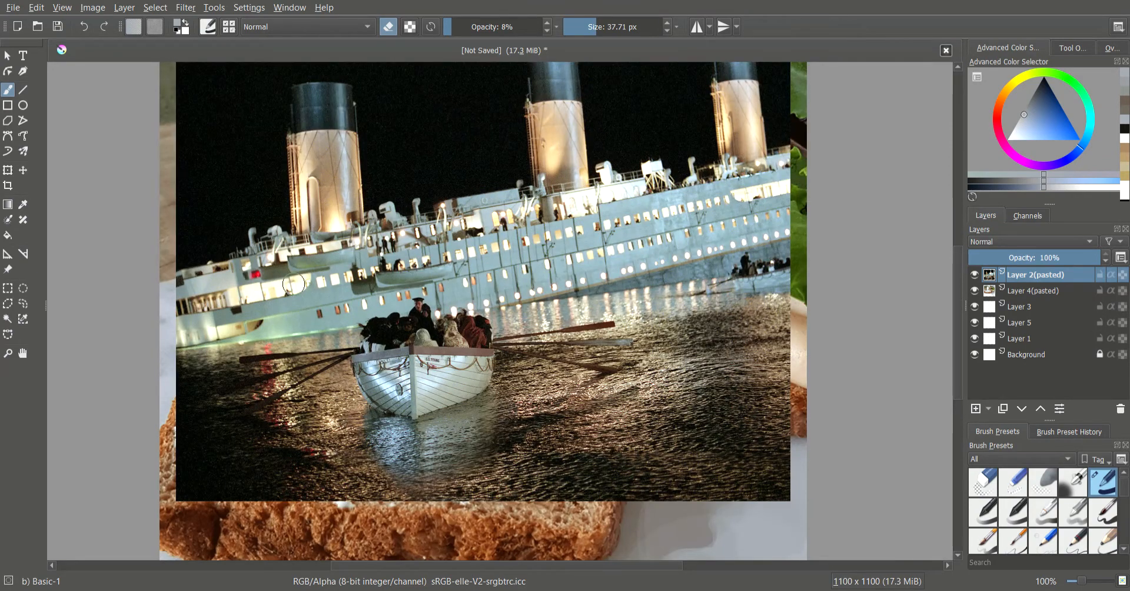
left_click(12, 308)
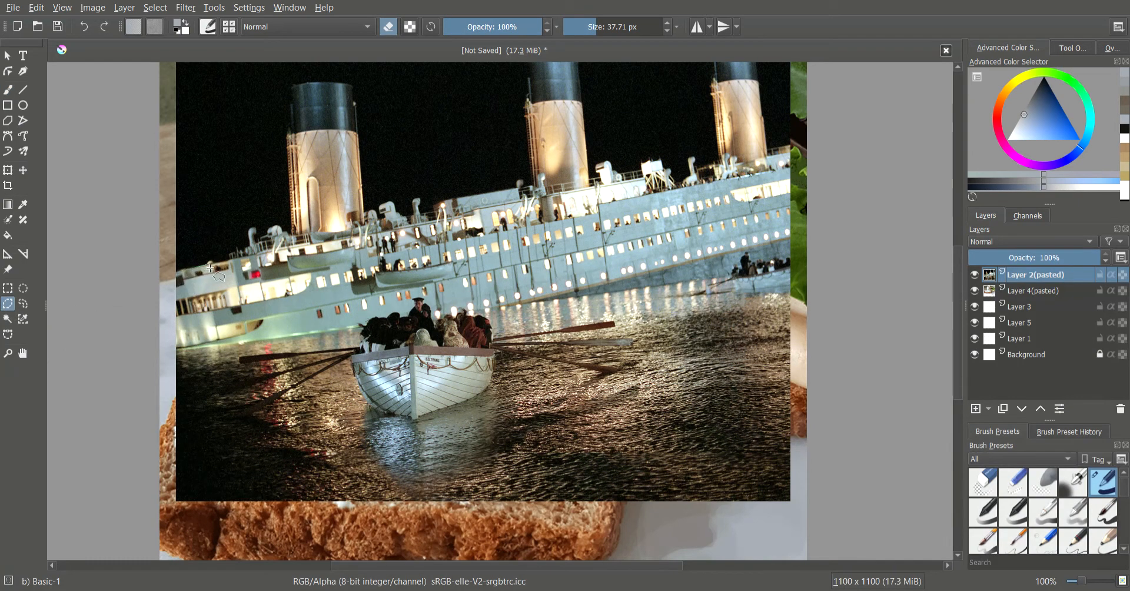
left_click(261, 207)
left_click(270, 93)
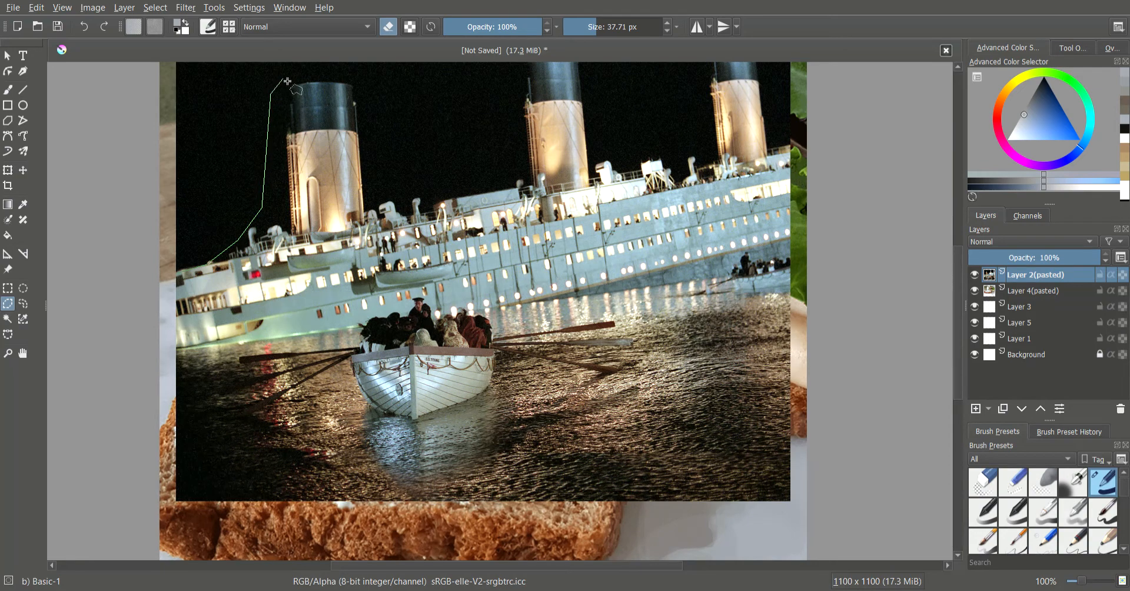
left_click(354, 73)
left_click(382, 126)
left_click(376, 195)
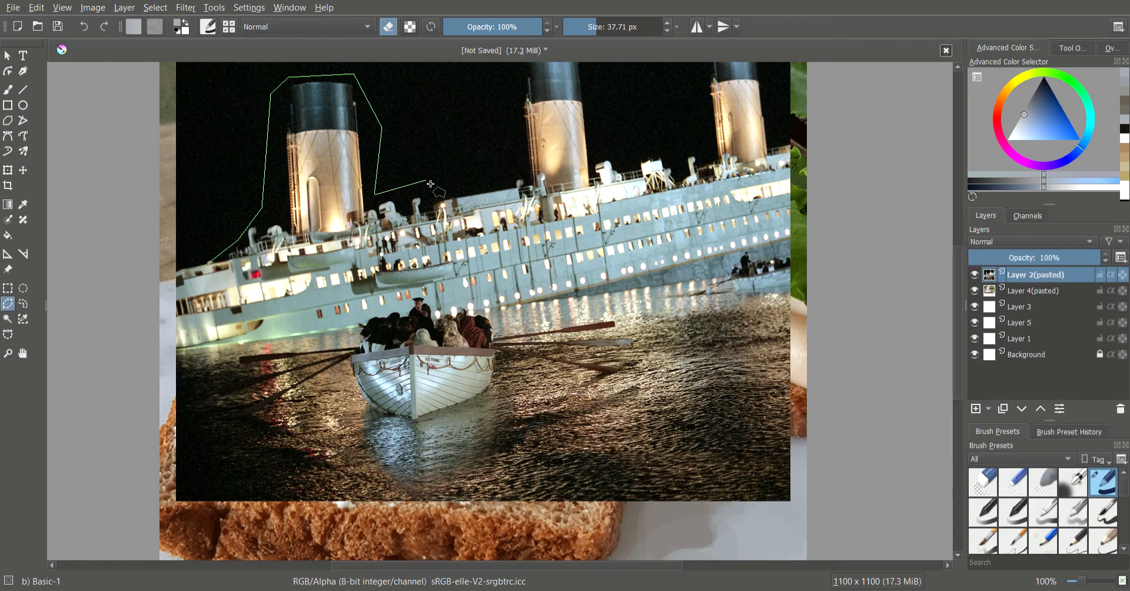
left_click(404, 197)
left_click(522, 168)
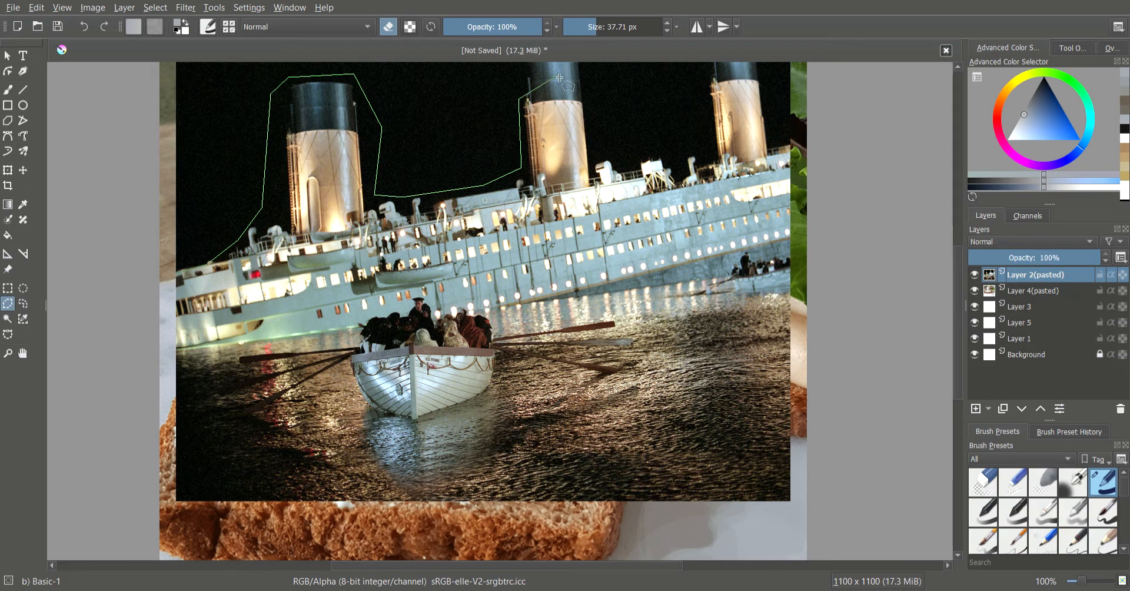
scroll(515, 105, "up", 1)
scroll(514, 105, "down", 3)
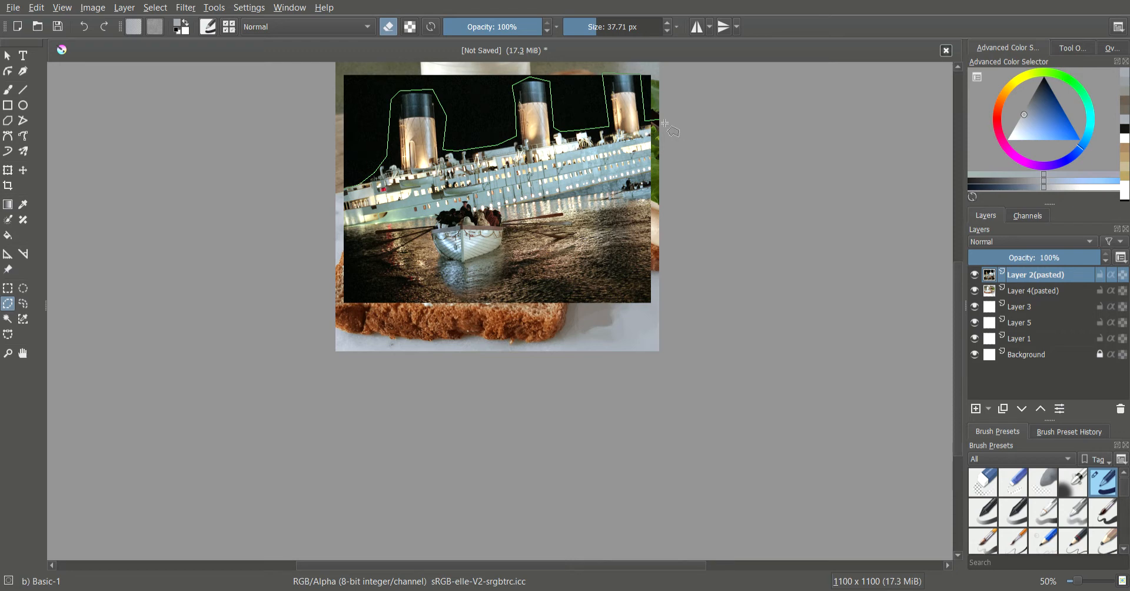
left_click(662, 123)
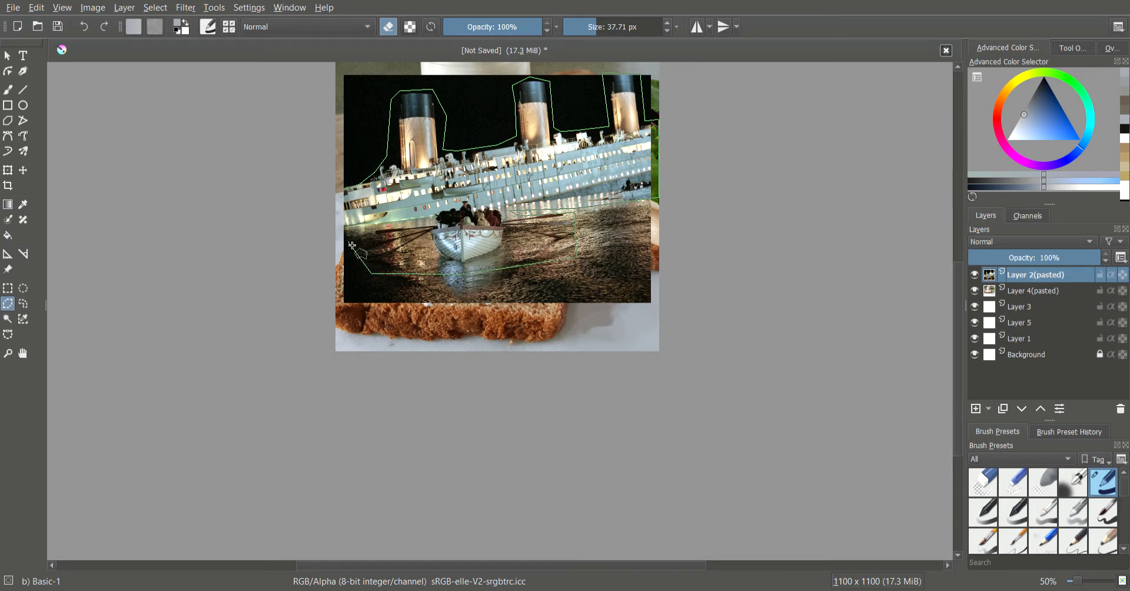
left_click(346, 192)
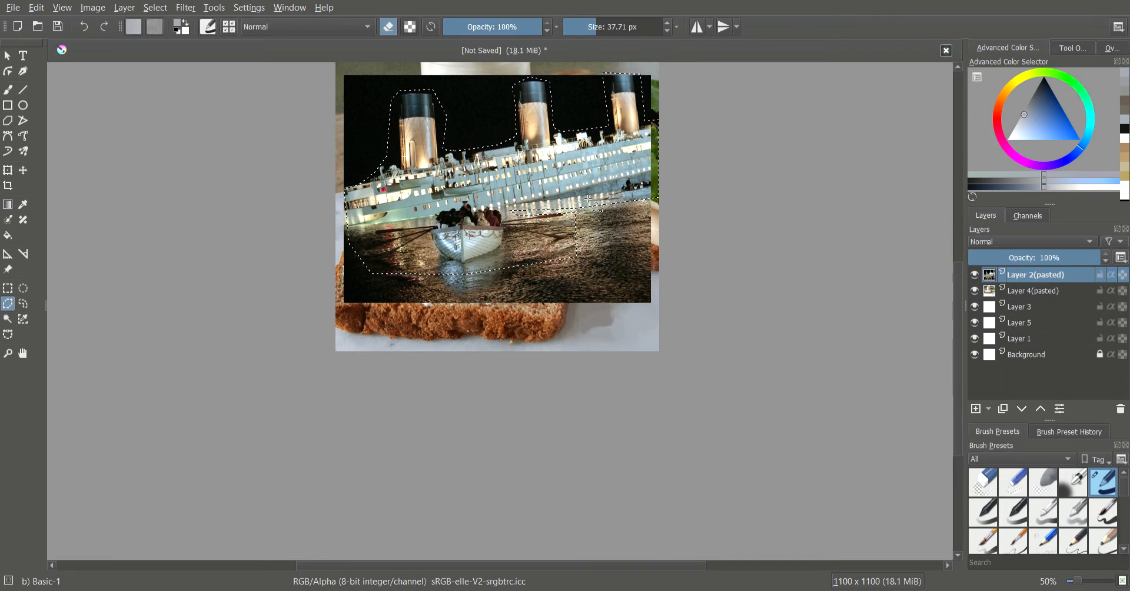
Paste the selected ship and lifeboat as a new layer, clear the selection and hide Layer 2(pasted).
key("ctrl+v")
left_click(8, 288)
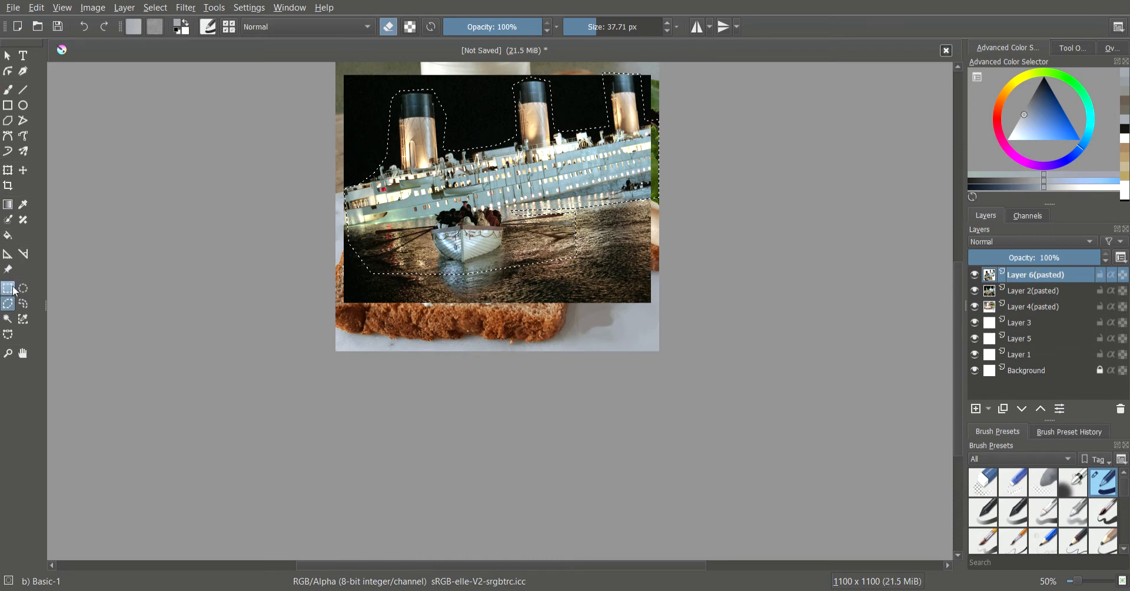
left_click(131, 298)
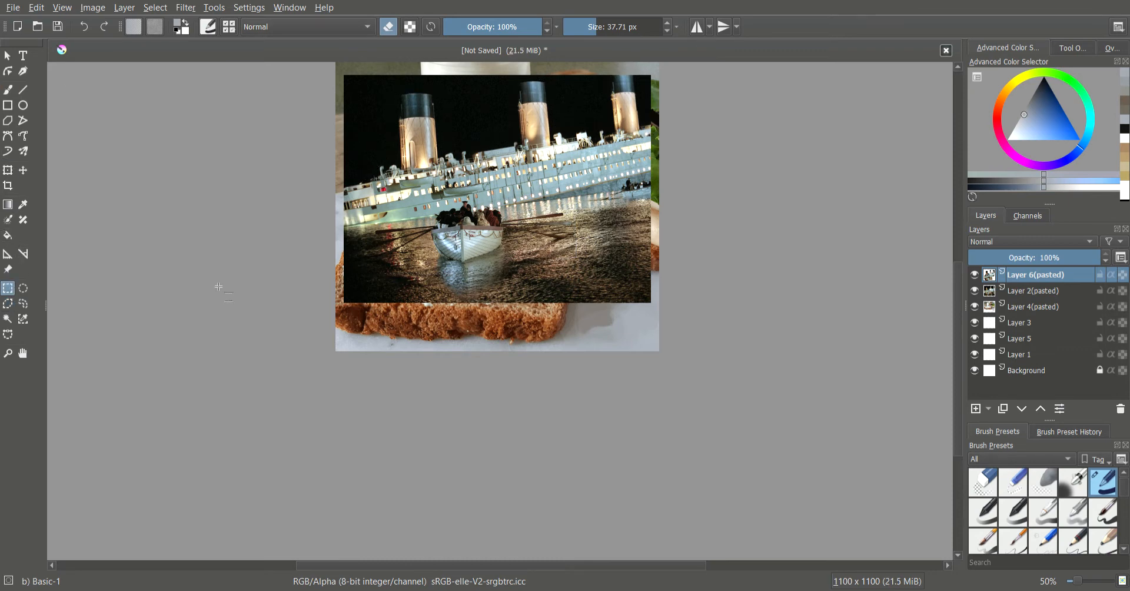
left_click(975, 292)
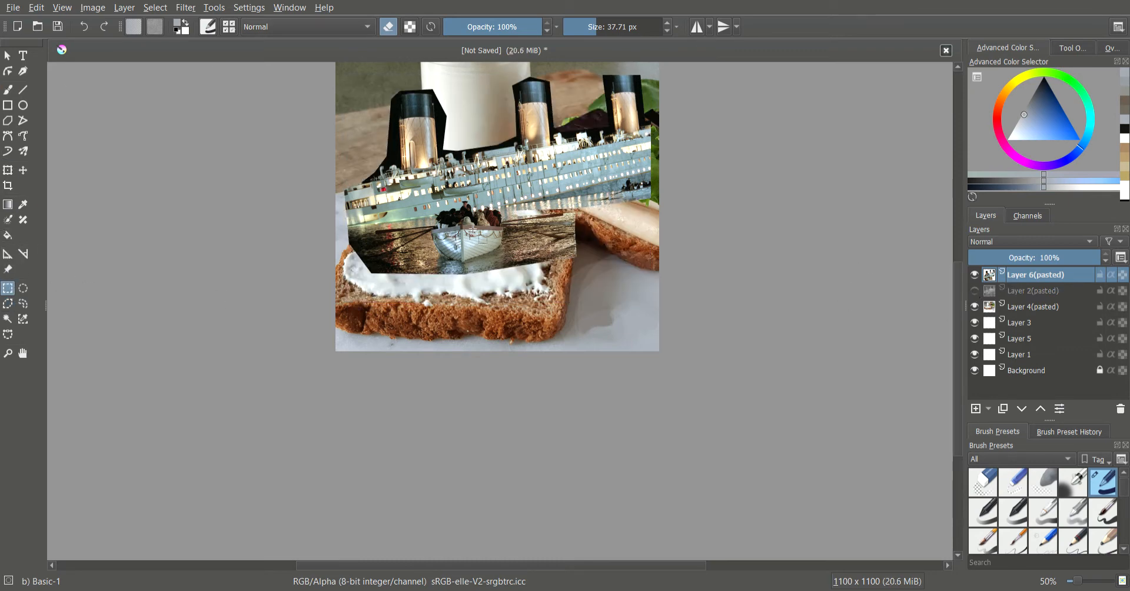
Scale the ship cutout down to about half its size and position it over the white spread on the front bread slice.
left_click(8, 171)
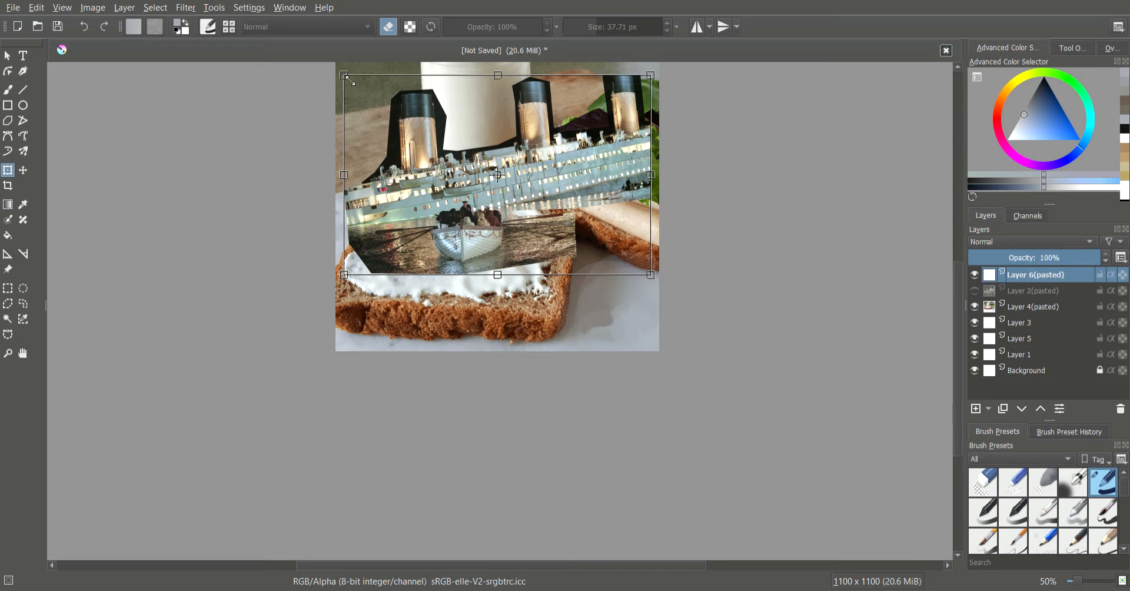
left_click_drag(348, 79, 478, 162)
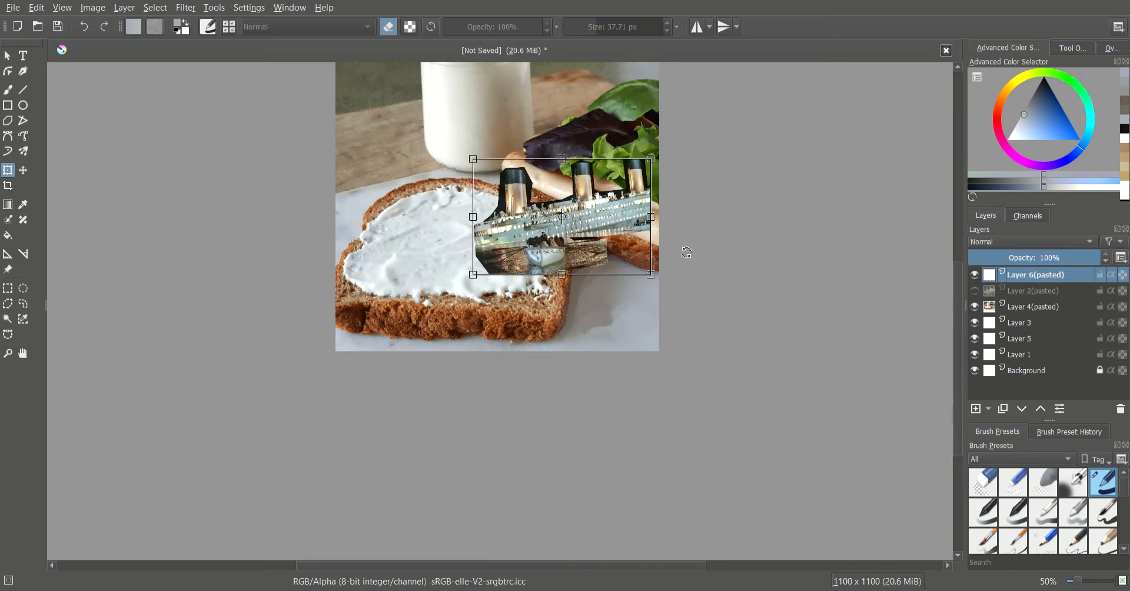
left_click_drag(629, 224, 525, 228)
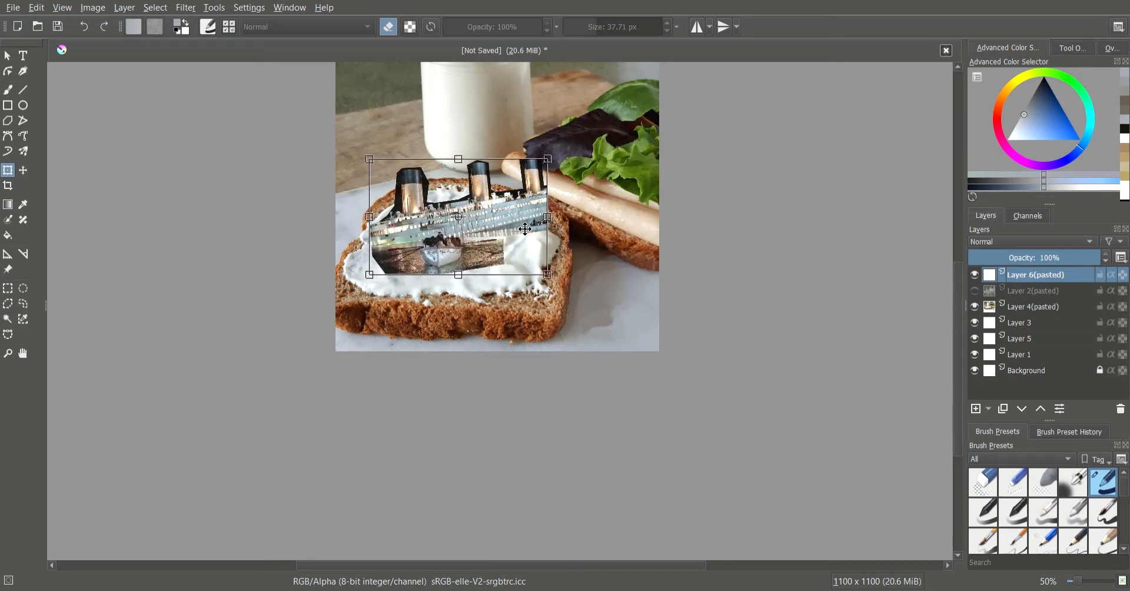
left_click_drag(551, 277, 527, 261)
left_click_drag(510, 216, 510, 235)
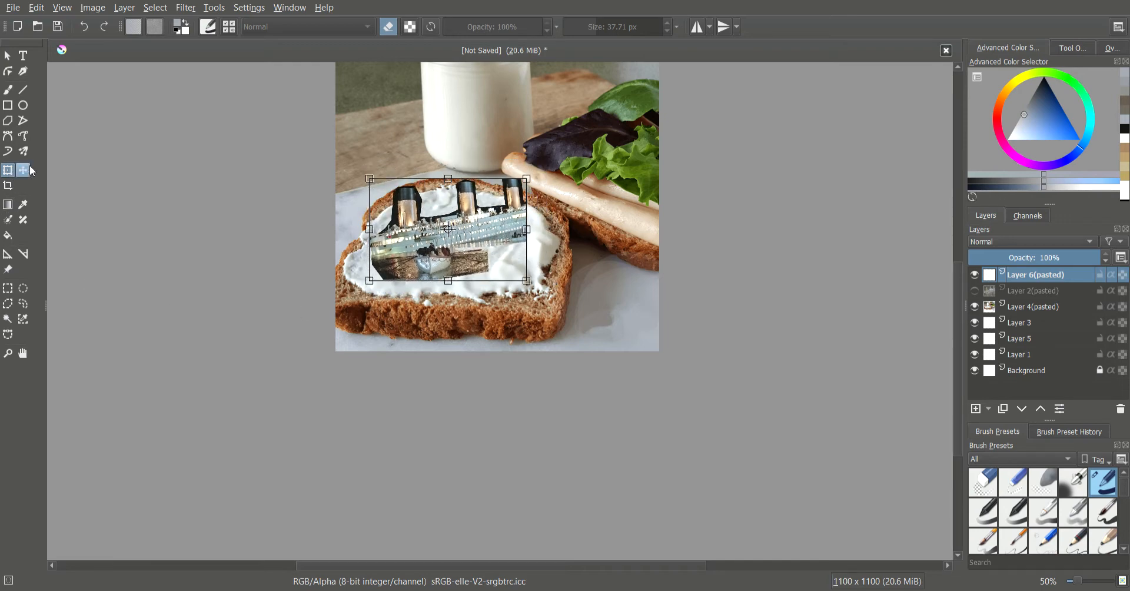
left_click(11, 56)
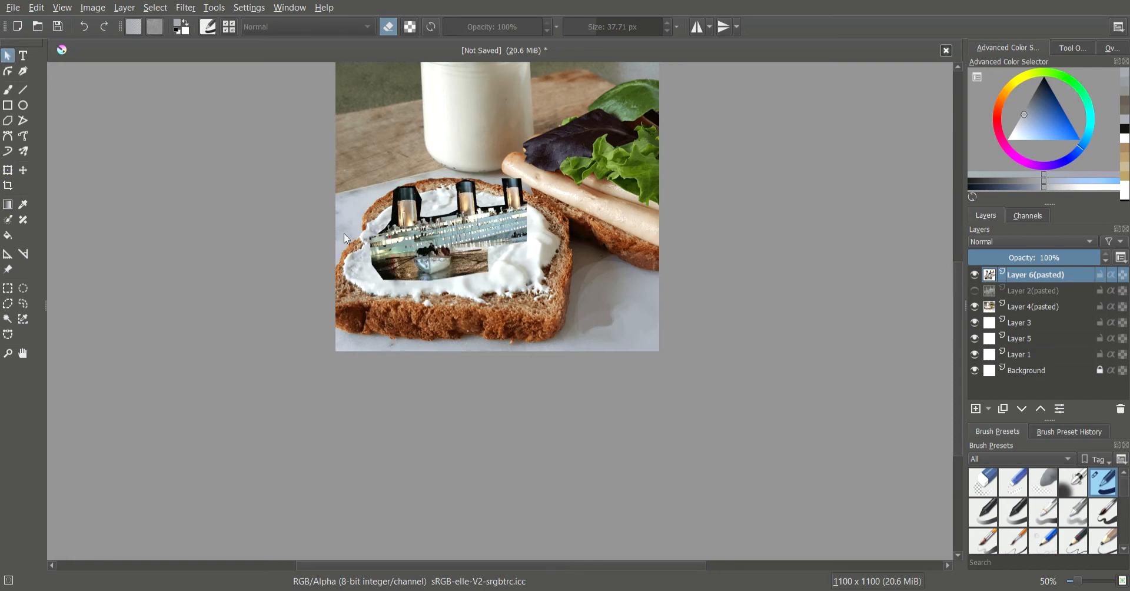
scroll(491, 259, "down", 1)
scroll(476, 260, "up", 4)
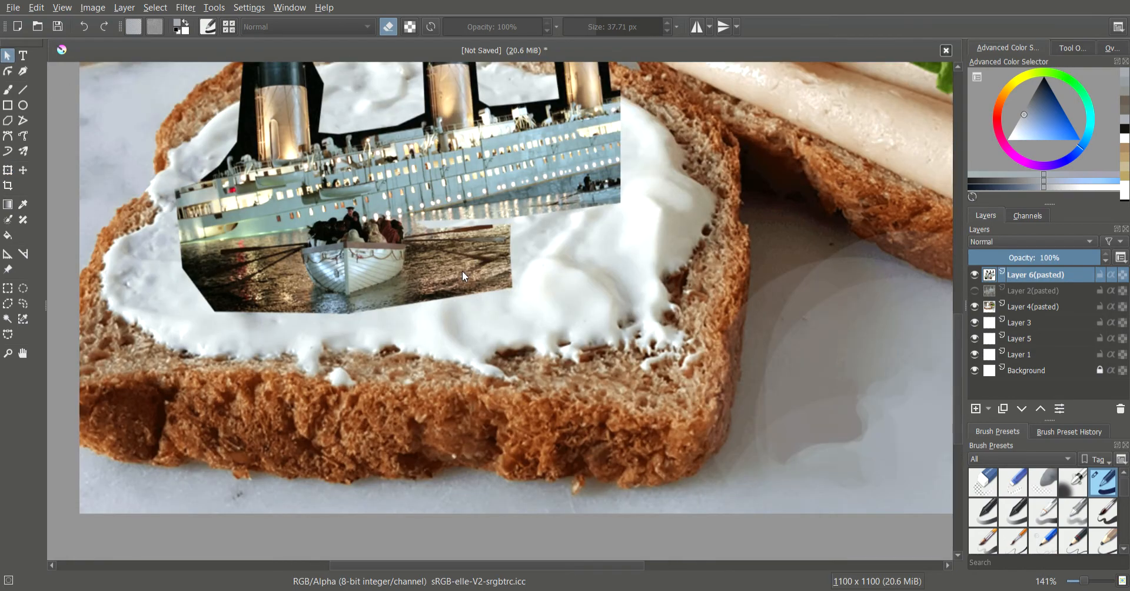
Switch to the freehand brush as an eraser with 62% opacity and a size of 70.54 px.
scroll(492, 251, "up", 3)
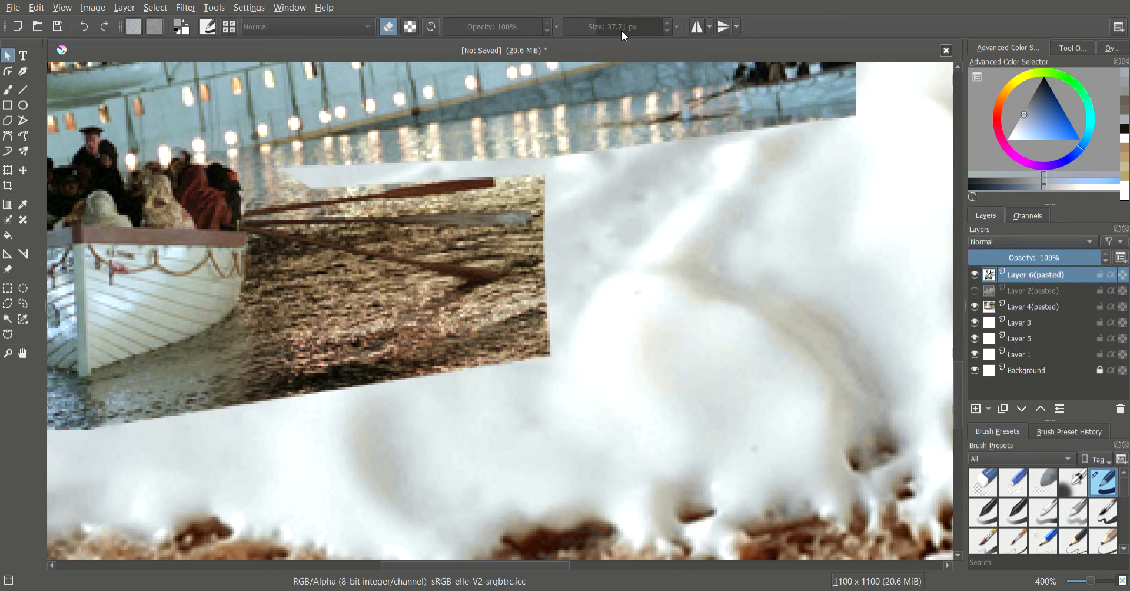
left_click(8, 90)
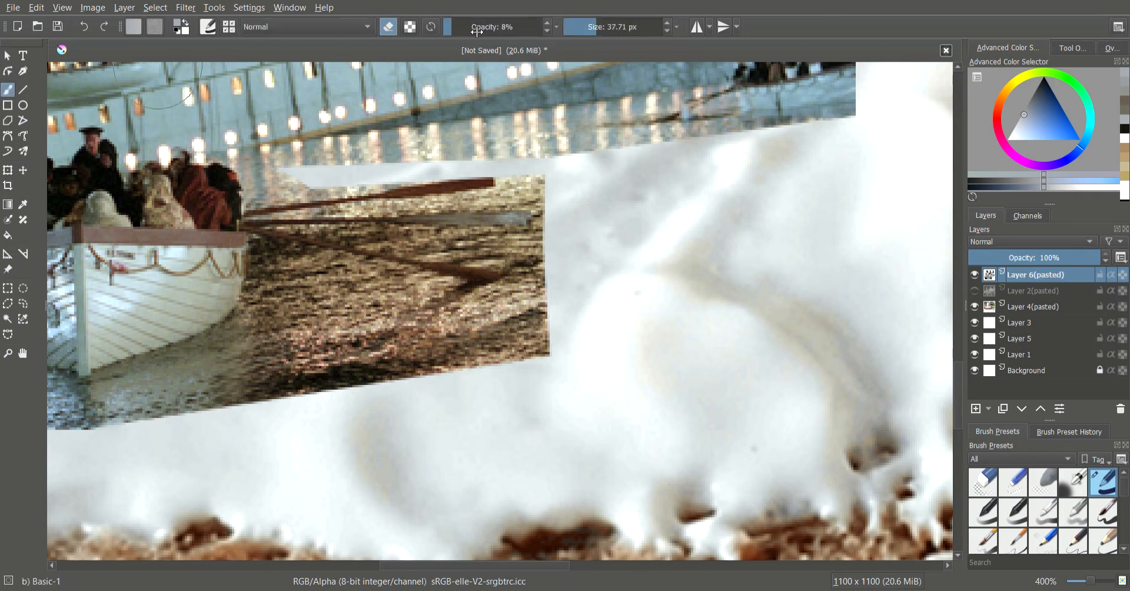
mouse_move(477, 31)
left_mouse_down()
mouse_move(518, 43)
mouse_move(497, 43)
left_mouse_up()
scroll(405, 228, "up", 3)
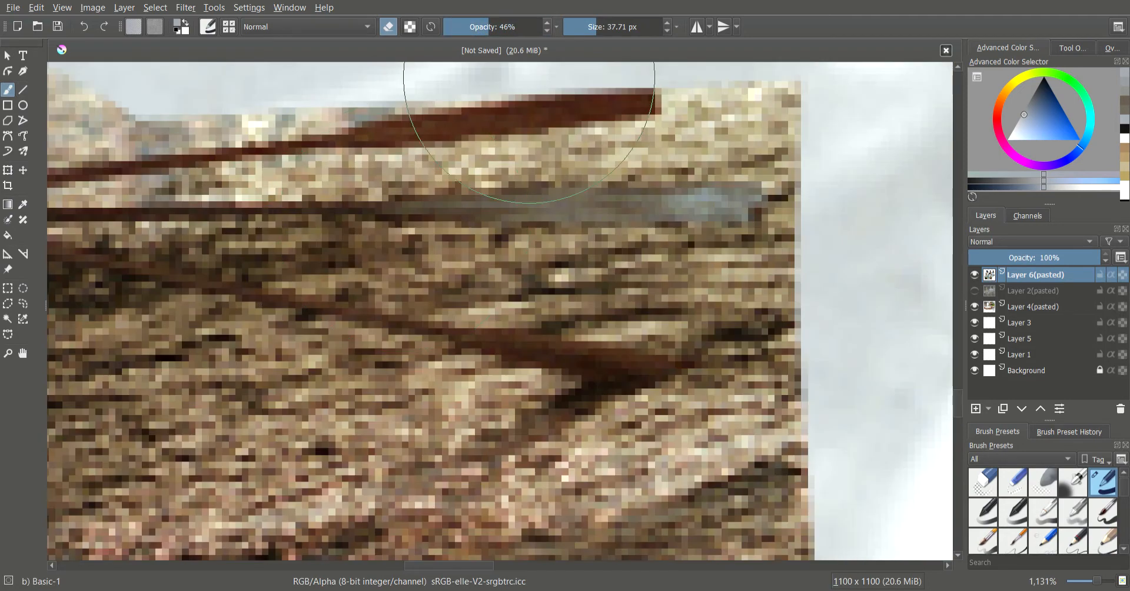
left_click_drag(596, 28, 577, 37)
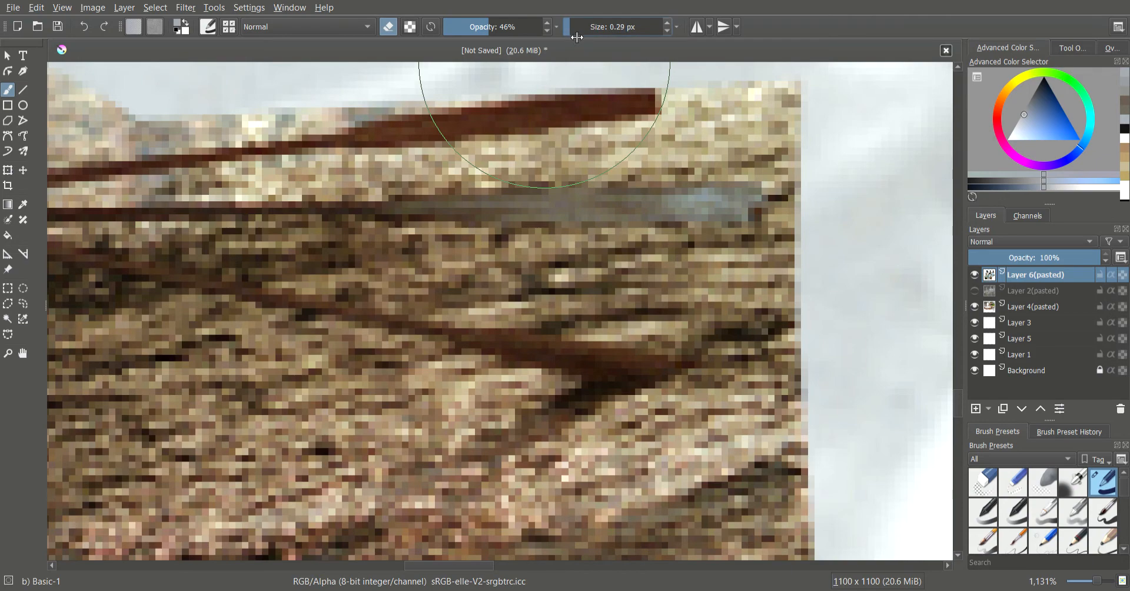
scroll(200, 285, "down", 4)
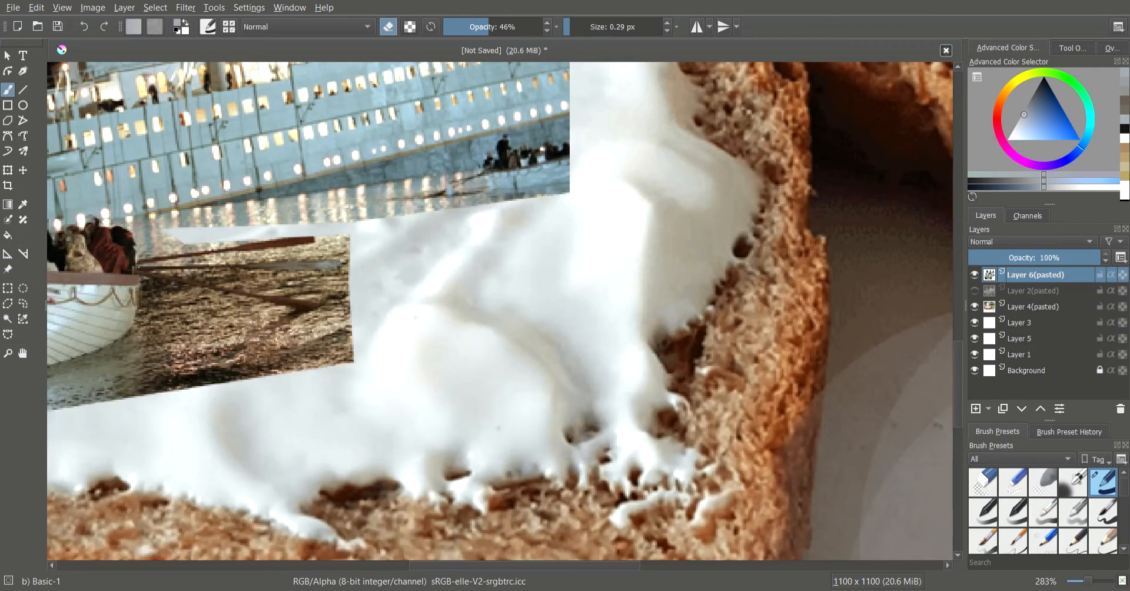
scroll(143, 266, "up", 4)
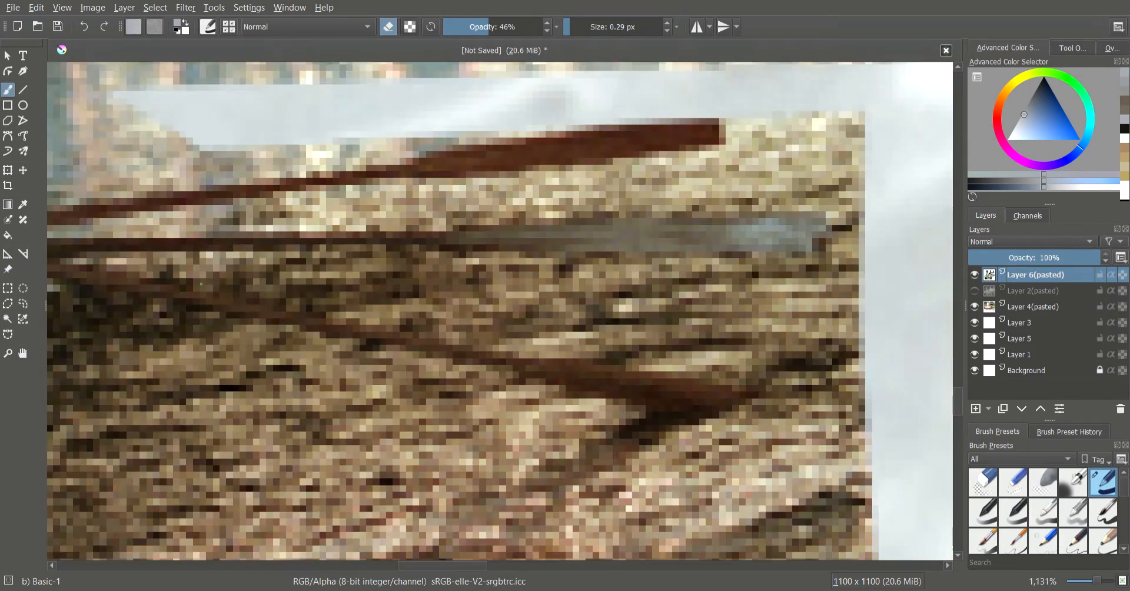
scroll(144, 267, "down", 3)
left_click_drag(571, 35, 581, 36)
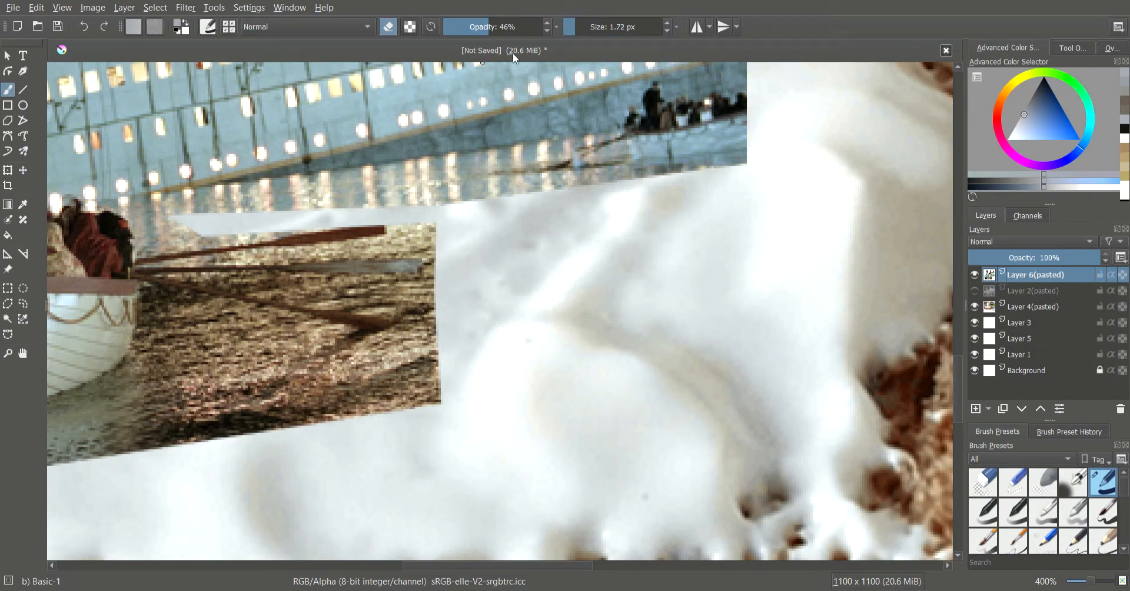
left_click_drag(580, 35, 588, 35)
left_click_drag(485, 37, 512, 38)
left_click_drag(586, 27, 605, 28)
Erase the water and oars on the lifeboat's right side and below the ship's hull on Layer 6(pasted).
mouse_move(242, 263)
left_mouse_down()
mouse_move(250, 371)
mouse_move(283, 340)
mouse_move(306, 287)
mouse_move(351, 289)
mouse_move(364, 356)
mouse_move(389, 354)
mouse_move(387, 282)
mouse_move(399, 266)
mouse_move(343, 298)
mouse_move(317, 340)
mouse_move(320, 399)
mouse_move(369, 386)
mouse_move(405, 295)
mouse_move(367, 282)
mouse_move(306, 364)
mouse_move(390, 317)
mouse_move(396, 298)
mouse_move(422, 415)
mouse_move(445, 323)
mouse_move(435, 277)
mouse_move(444, 439)
mouse_move(443, 411)
mouse_move(269, 496)
mouse_move(352, 462)
mouse_move(158, 493)
mouse_move(130, 486)
mouse_move(241, 358)
mouse_move(241, 327)
mouse_move(119, 487)
mouse_move(218, 340)
mouse_move(223, 241)
mouse_move(286, 251)
mouse_move(275, 257)
mouse_move(437, 240)
mouse_move(737, 183)
mouse_move(678, 159)
mouse_move(709, 180)
mouse_move(742, 174)
mouse_move(375, 284)
mouse_move(284, 291)
mouse_move(272, 273)
mouse_move(716, 211)
mouse_move(765, 190)
mouse_move(689, 261)
mouse_move(362, 492)
mouse_move(269, 433)
mouse_move(182, 480)
mouse_move(227, 391)
mouse_move(147, 551)
mouse_move(173, 430)
mouse_move(142, 481)
mouse_move(185, 496)
left_mouse_up()
mouse_move(550, 567)
left_mouse_down()
mouse_move(516, 588)
mouse_move(447, 583)
left_mouse_up()
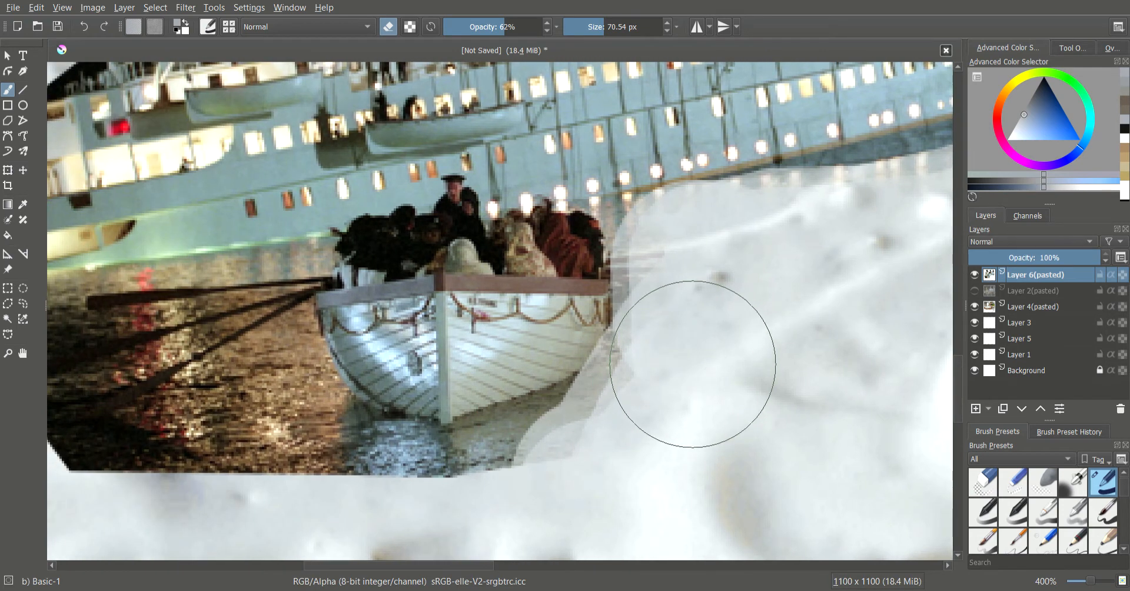
mouse_move(693, 364)
left_mouse_down()
mouse_move(502, 502)
mouse_move(636, 455)
mouse_move(642, 448)
mouse_move(614, 445)
mouse_move(516, 504)
mouse_move(575, 454)
mouse_move(500, 511)
mouse_move(533, 473)
mouse_move(497, 509)
mouse_move(490, 550)
mouse_move(625, 470)
mouse_move(711, 282)
mouse_move(718, 327)
mouse_move(707, 279)
mouse_move(715, 323)
mouse_move(721, 281)
mouse_move(726, 336)
mouse_move(732, 288)
mouse_move(812, 328)
mouse_move(783, 350)
mouse_move(688, 286)
mouse_move(709, 266)
mouse_move(664, 234)
left_mouse_up()
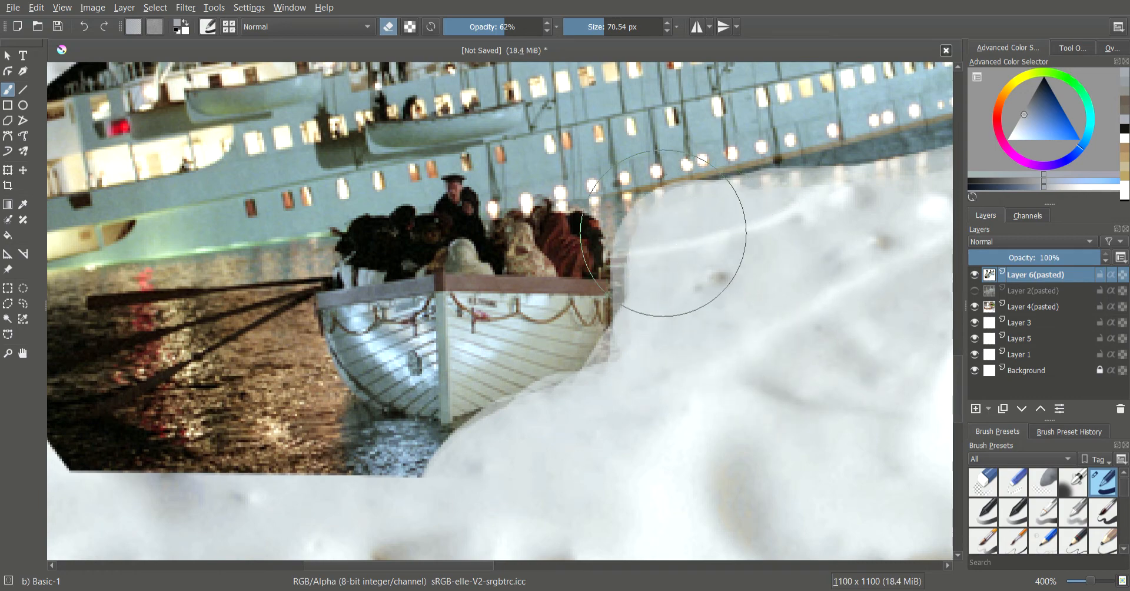
scroll(761, 313, "down", 3)
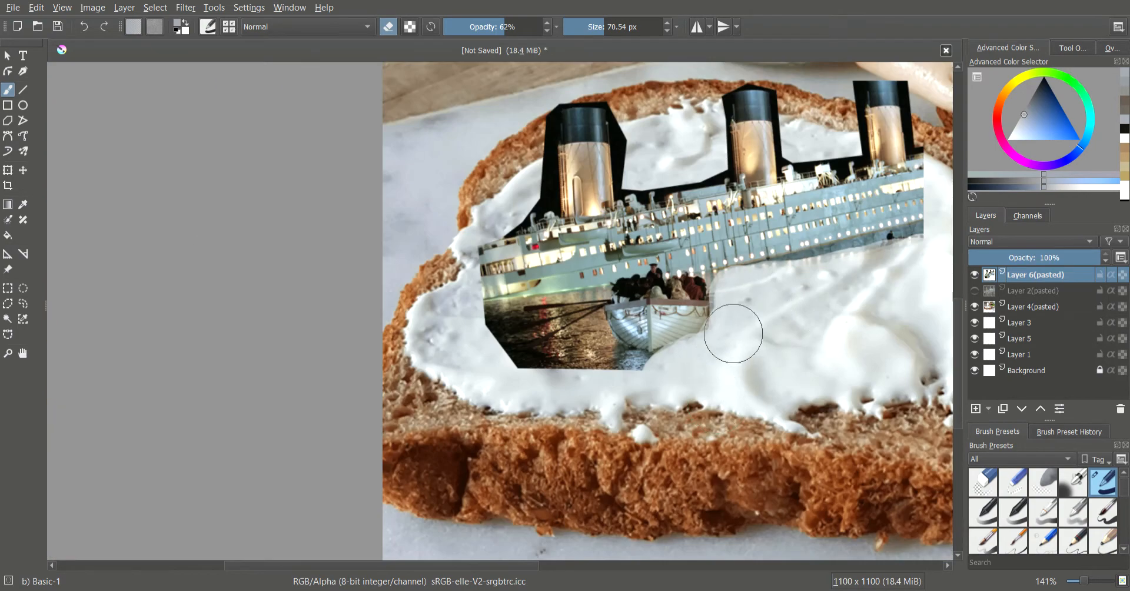
scroll(701, 294, "up", 3)
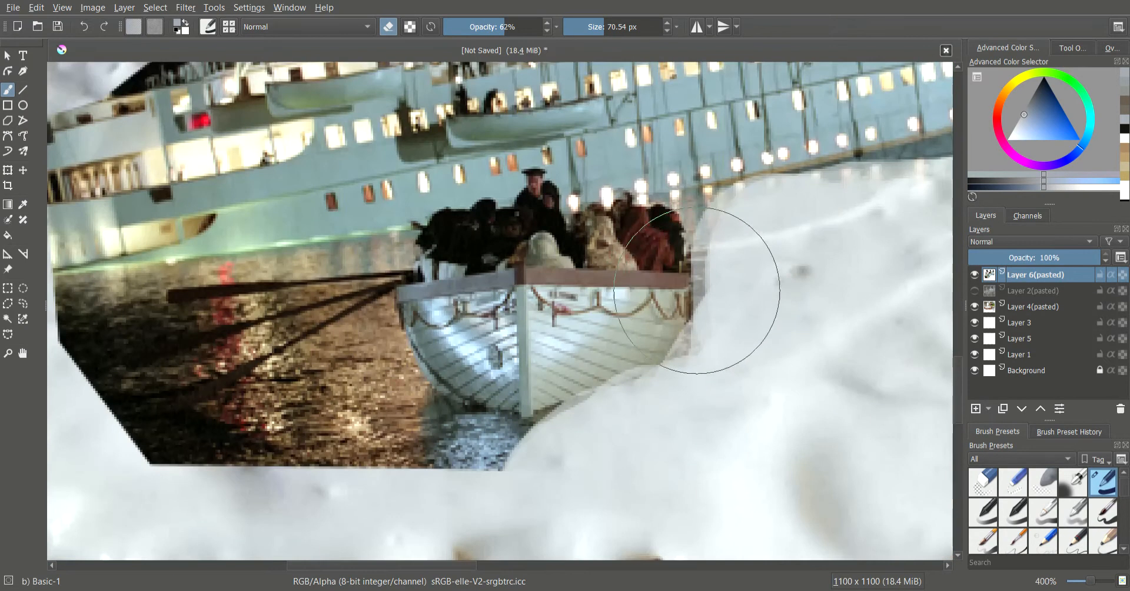
Reduce the eraser to 33.81 px and remove the leftover fringe beside the lifeboat's right edge and its passengers.
scroll(697, 290, "up", 1)
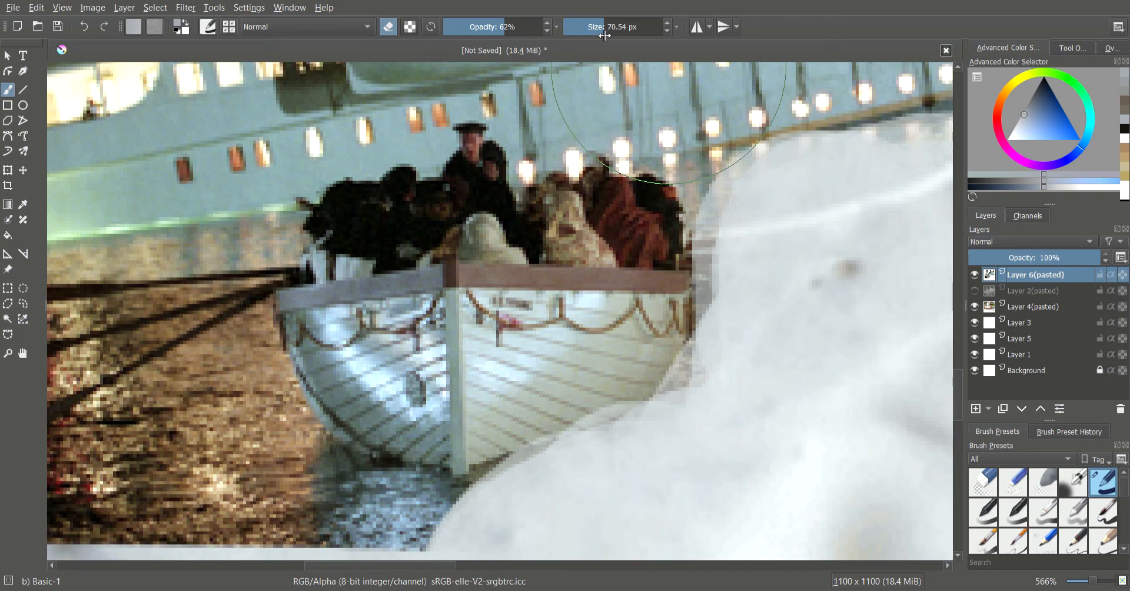
left_click_drag(606, 35, 588, 33)
left_click_drag(743, 241, 745, 313)
left_click_drag(756, 276, 758, 308)
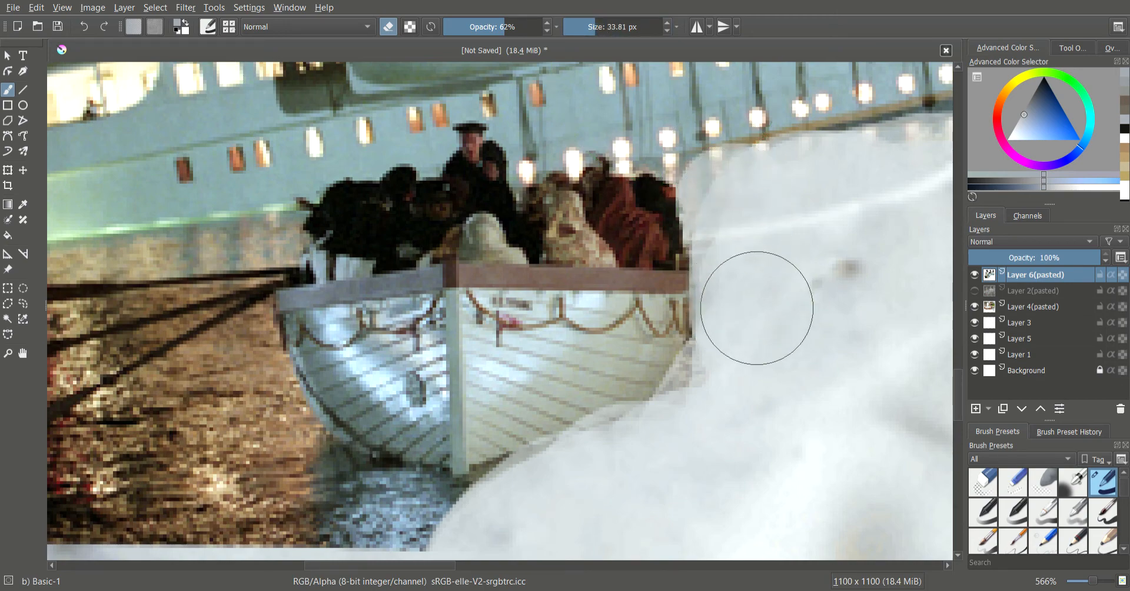
mouse_move(746, 198)
left_mouse_down()
mouse_move(791, 173)
mouse_move(785, 191)
mouse_move(916, 180)
left_mouse_up()
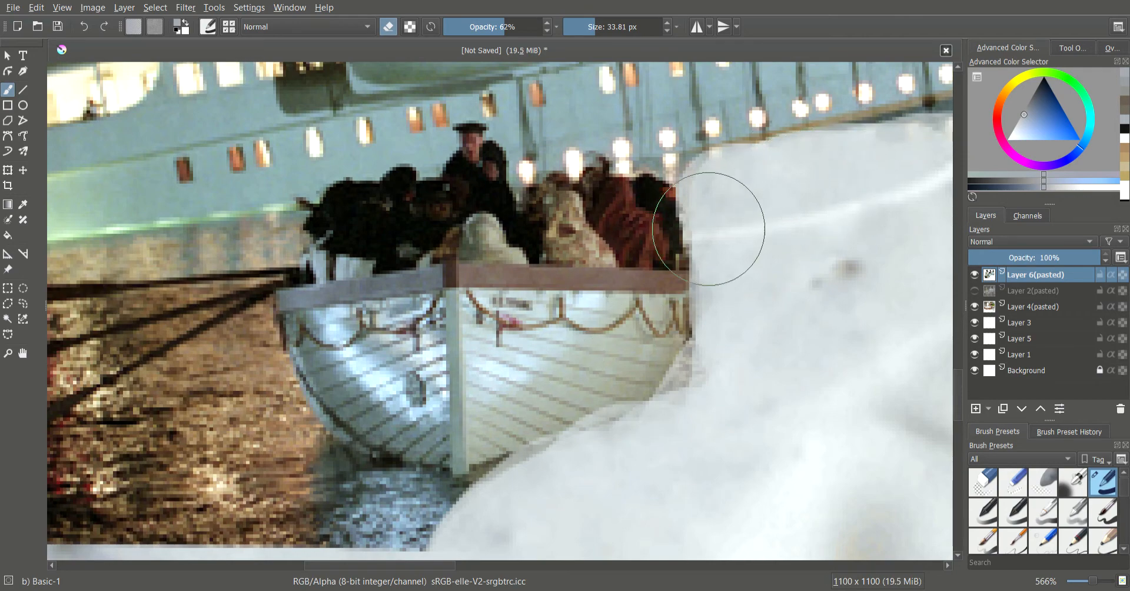
Refine the edge of the rightmost passengers with an 11.79 px eraser and erase the water directly beneath the lifeboat's hull.
scroll(698, 223, "up", 3)
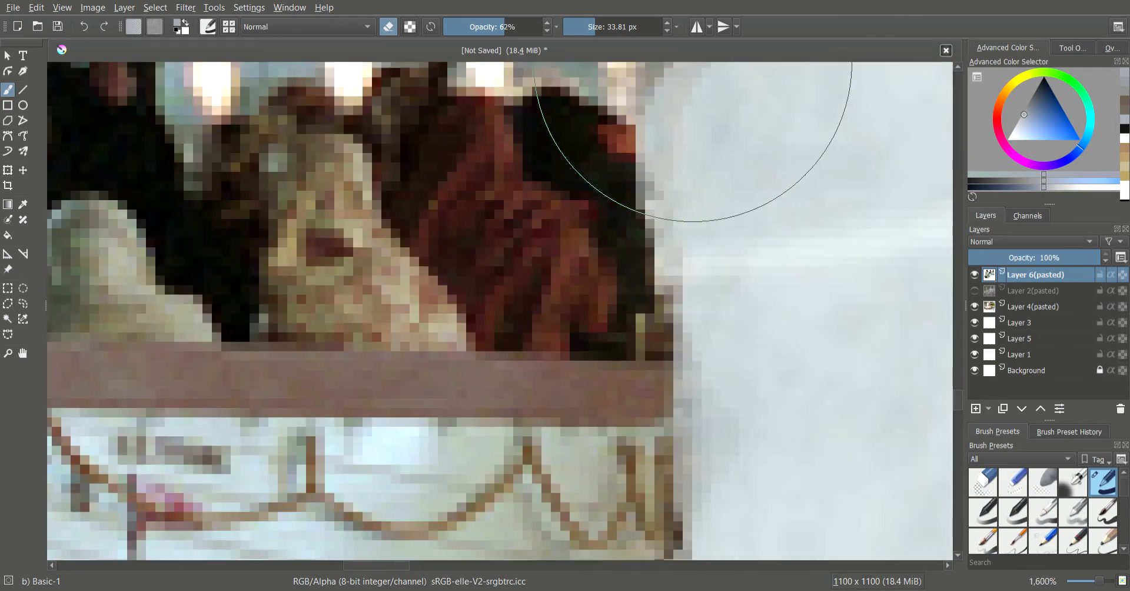
left_click_drag(592, 37, 585, 37)
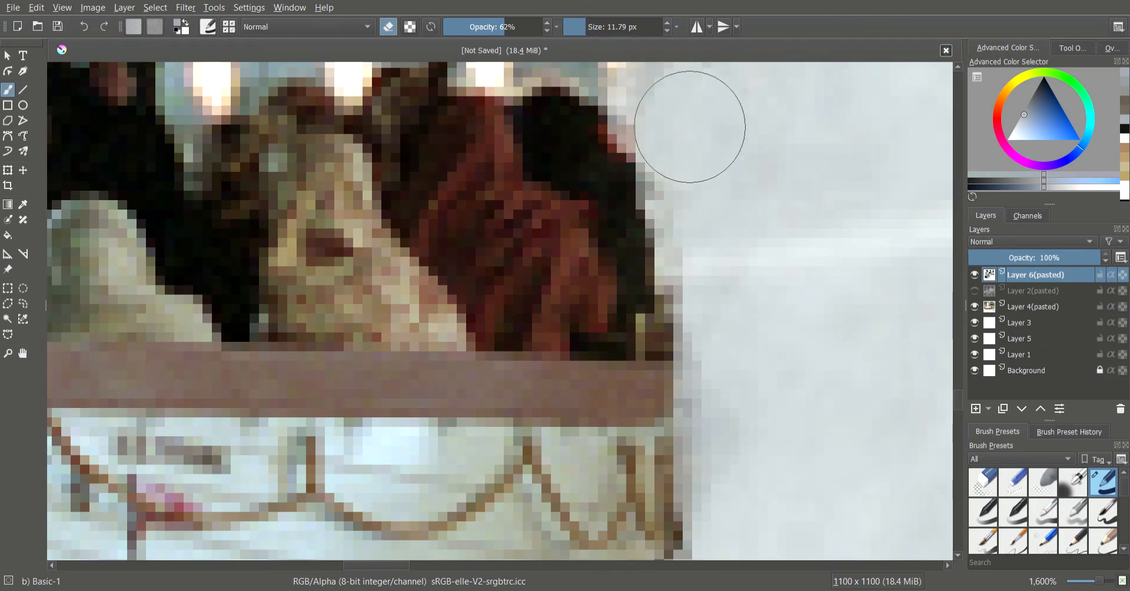
scroll(815, 384, "down", 5)
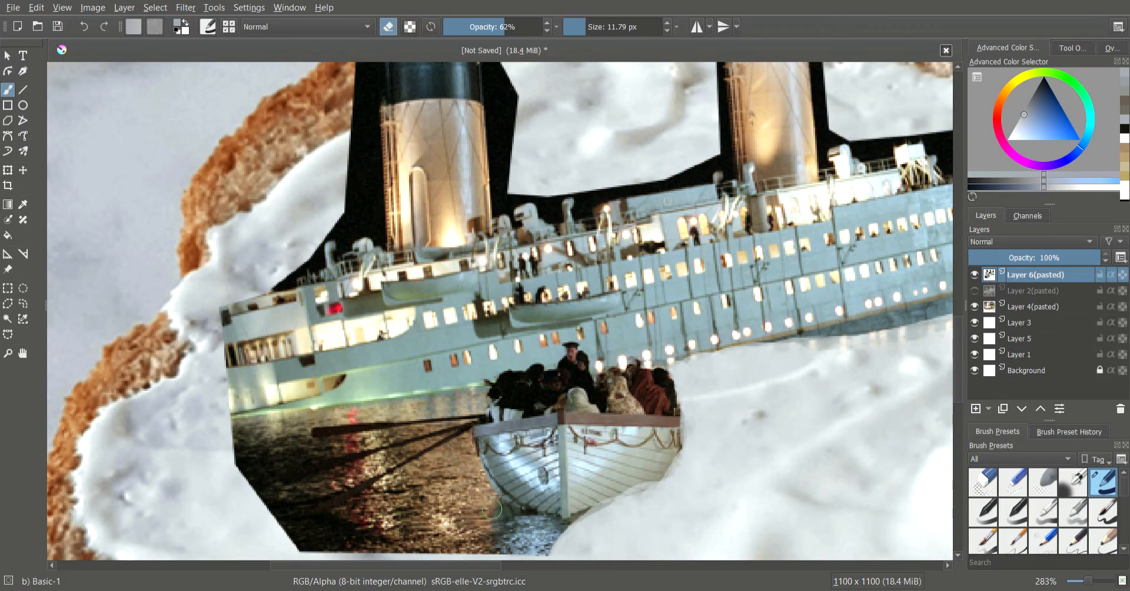
mouse_move(493, 509)
left_mouse_down()
mouse_move(589, 516)
mouse_move(549, 523)
mouse_move(580, 516)
left_mouse_up()
mouse_move(488, 510)
left_mouse_down()
mouse_move(570, 532)
mouse_move(516, 527)
mouse_move(575, 528)
mouse_move(508, 542)
left_mouse_up()
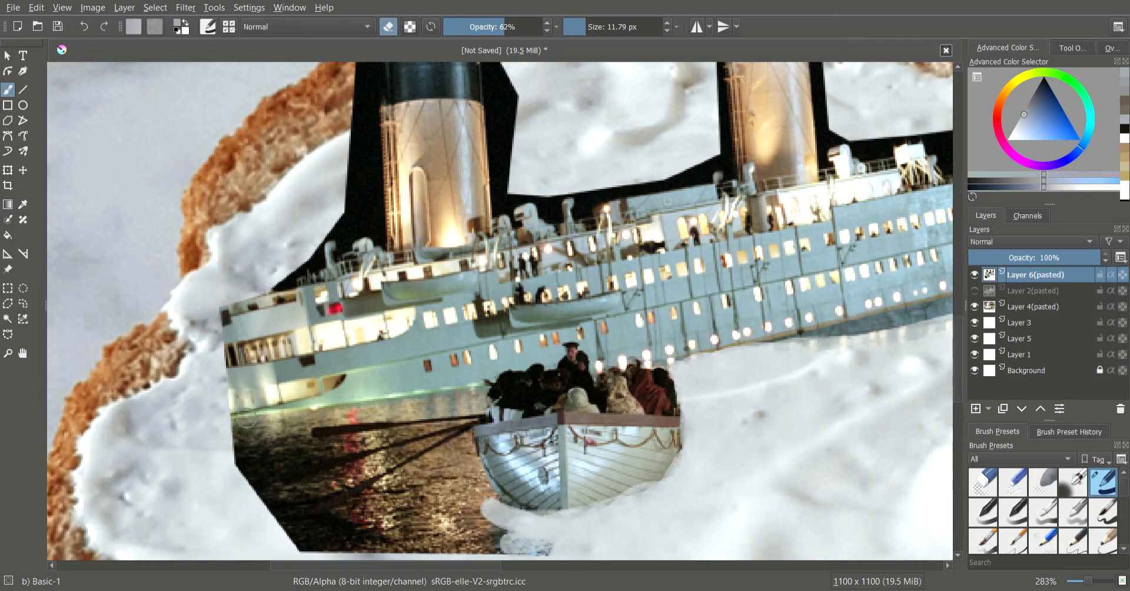
Erase the strip of water directly beneath the left part of the ship's hull, following the waterline.
scroll(259, 427, "up", 4)
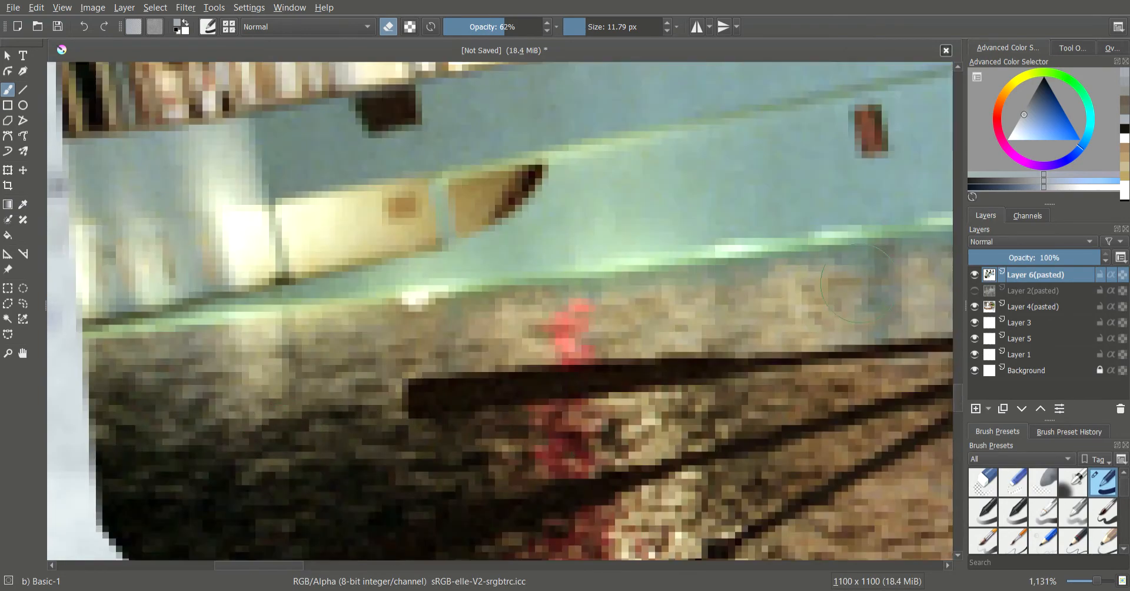
mouse_move(859, 284)
left_mouse_down()
mouse_move(246, 333)
mouse_move(96, 368)
mouse_move(566, 320)
mouse_move(940, 298)
mouse_move(728, 354)
mouse_move(799, 312)
mouse_move(746, 339)
mouse_move(494, 384)
mouse_move(188, 428)
mouse_move(83, 427)
left_mouse_up()
left_click_drag(266, 401, 495, 371)
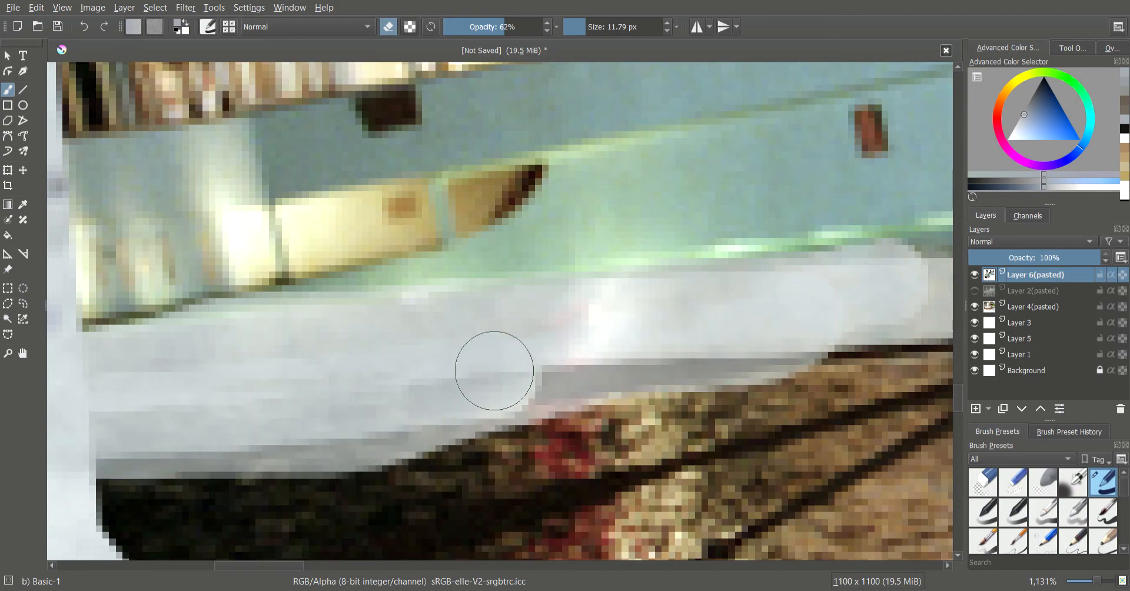
scroll(481, 376, "down", 4)
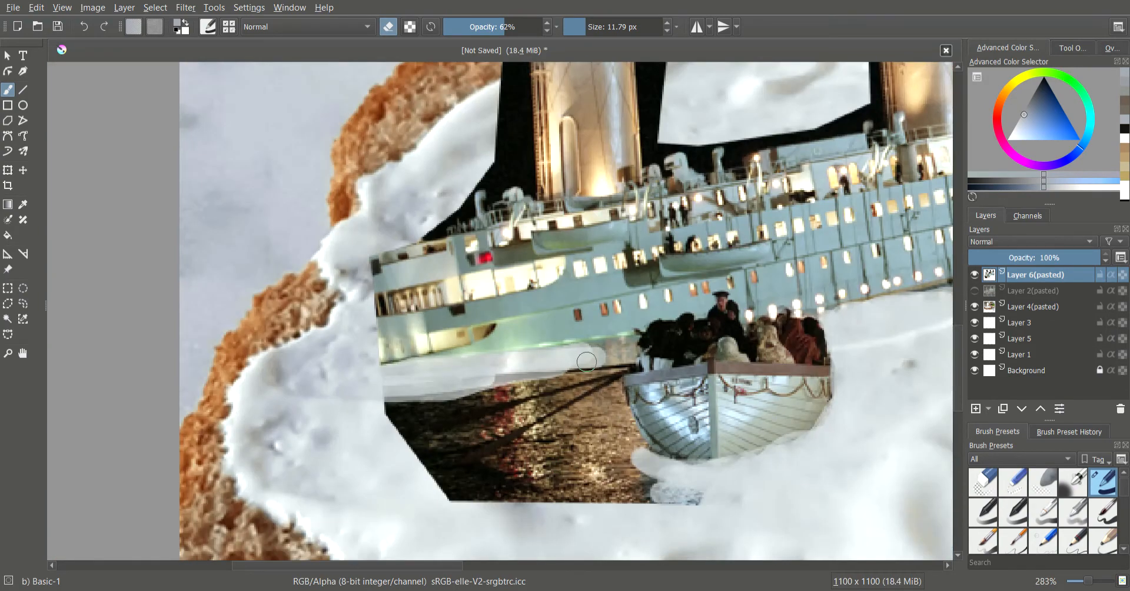
Erase the water and oars along the left side of the lifeboat, keeping its hull and passengers intact.
left_click_drag(587, 362, 630, 448)
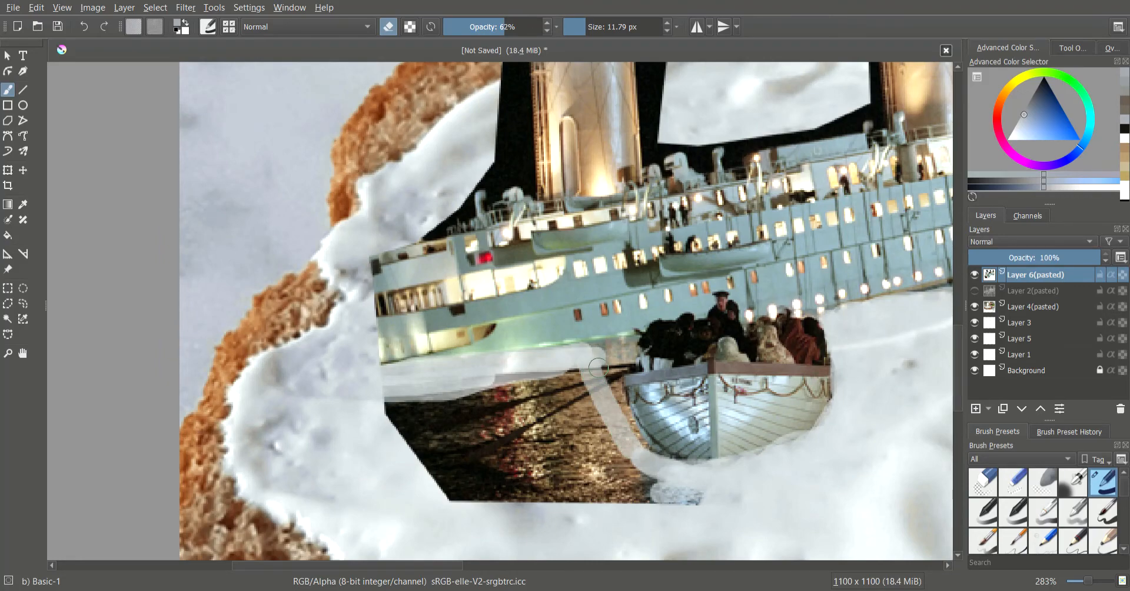
scroll(598, 368, "up", 2)
mouse_move(580, 323)
left_mouse_down()
mouse_move(642, 311)
mouse_move(616, 365)
mouse_move(615, 335)
mouse_move(618, 399)
mouse_move(614, 337)
mouse_move(596, 385)
mouse_move(583, 342)
mouse_move(588, 389)
mouse_move(571, 355)
mouse_move(581, 343)
mouse_move(582, 381)
mouse_move(602, 363)
mouse_move(643, 462)
mouse_move(660, 488)
mouse_move(623, 417)
mouse_move(694, 516)
mouse_move(662, 489)
mouse_move(732, 540)
mouse_move(666, 501)
mouse_move(625, 450)
mouse_move(598, 381)
left_mouse_up()
scroll(547, 396, "down", 1)
scroll(547, 396, "down", 2)
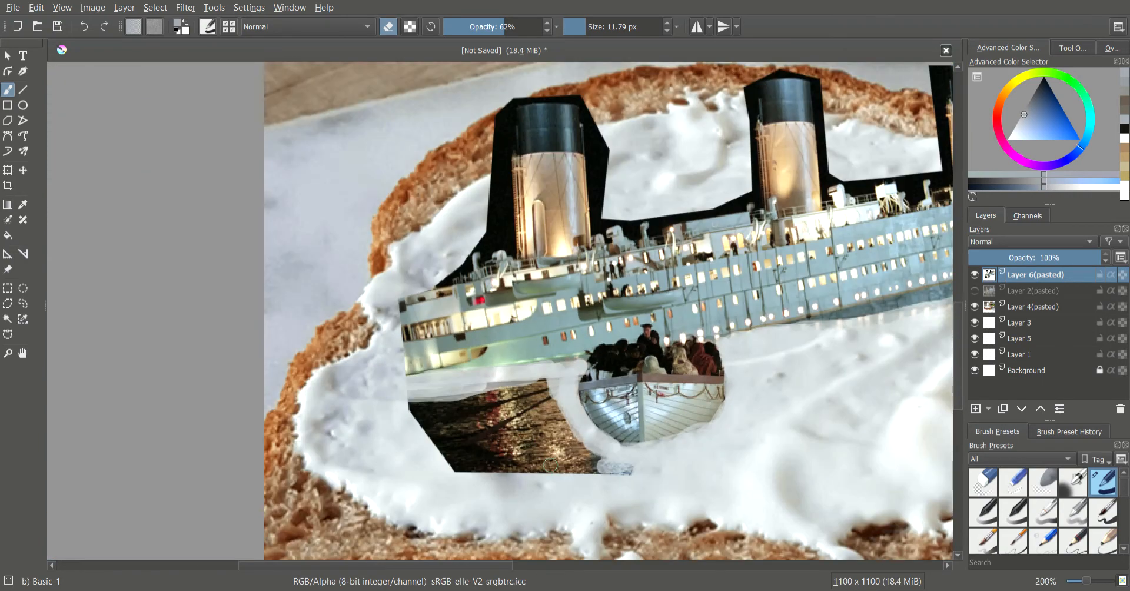
Enlarge the eraser to 80.14 px at 100% opacity, clear the remaining water left of the lifeboat and trim the ship's left end.
left_click_drag(641, 470, 612, 480)
left_click_drag(595, 34, 605, 33)
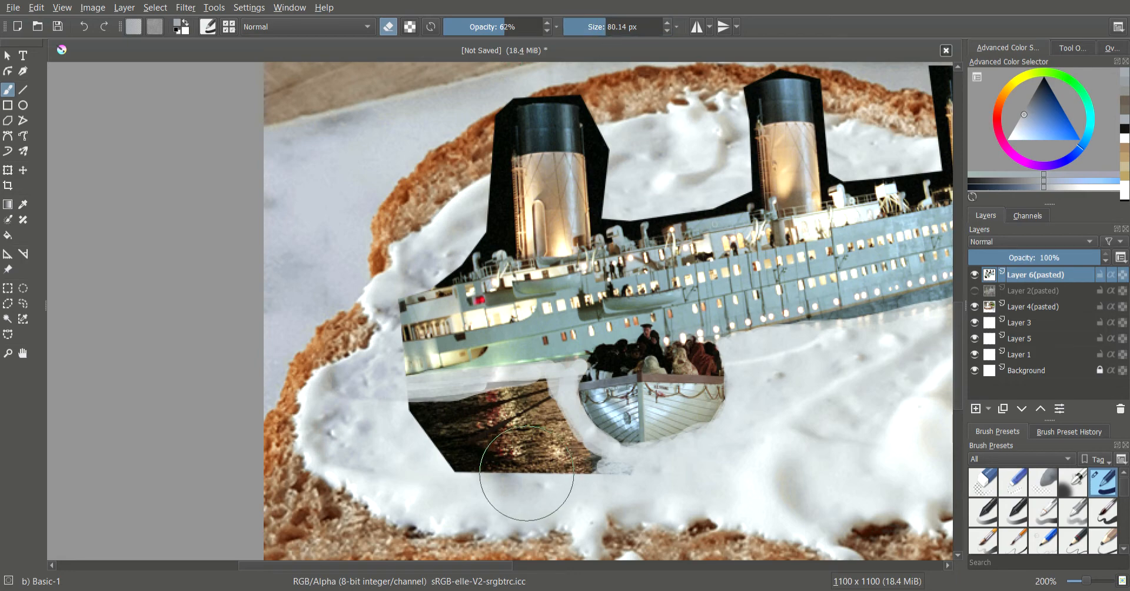
left_click_drag(517, 478, 511, 442)
left_click_drag(505, 26, 541, 27)
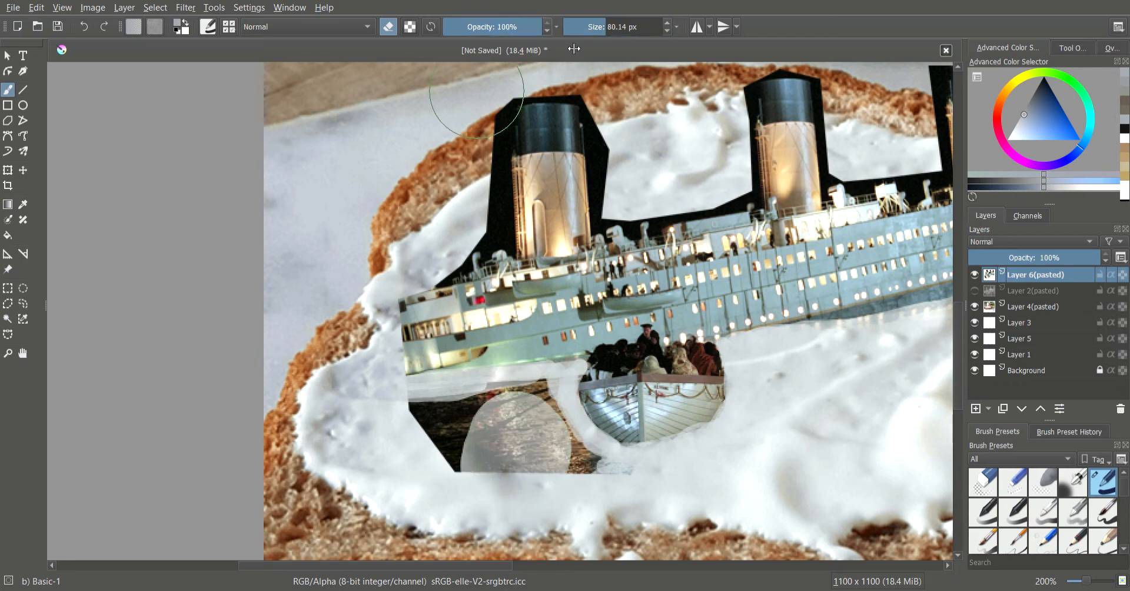
mouse_move(437, 451)
left_mouse_down()
mouse_move(516, 439)
mouse_move(510, 422)
mouse_move(527, 415)
mouse_move(531, 436)
mouse_move(599, 498)
mouse_move(694, 491)
mouse_move(538, 496)
mouse_move(393, 446)
mouse_move(471, 422)
mouse_move(392, 436)
mouse_move(383, 340)
mouse_move(401, 255)
mouse_move(368, 302)
mouse_move(341, 385)
mouse_move(412, 243)
mouse_move(352, 343)
mouse_move(399, 263)
mouse_move(353, 365)
mouse_move(420, 222)
mouse_move(466, 231)
left_mouse_up()
Lower the eraser opacity to 54% and blend the ship's left and right ends into the white spread.
scroll(465, 231, "up", 2)
scroll(465, 229, "up", 1)
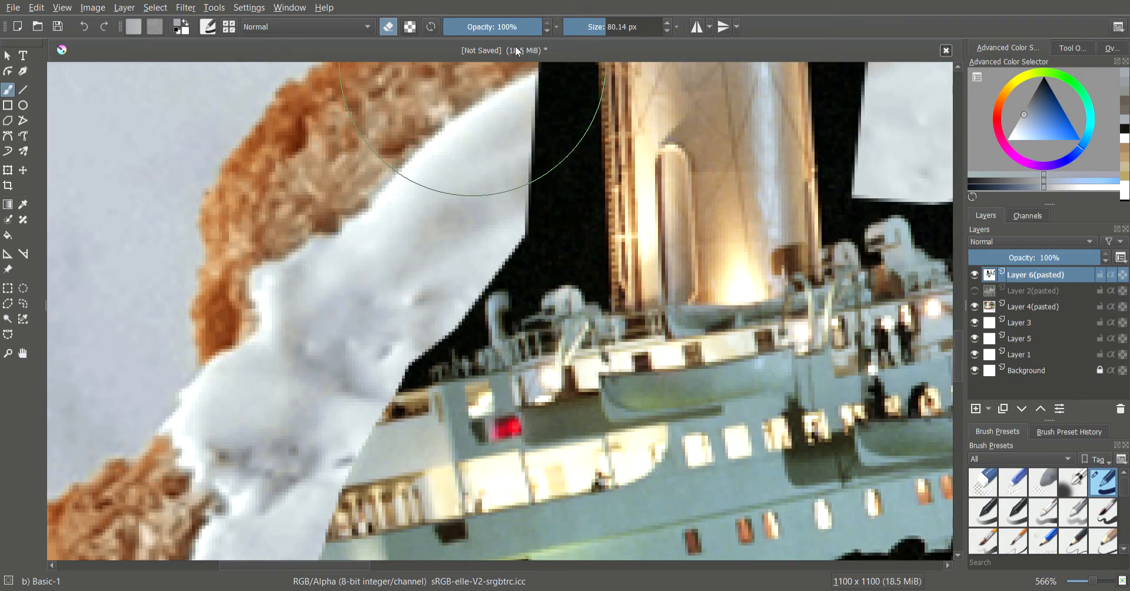
left_click_drag(532, 37, 498, 37)
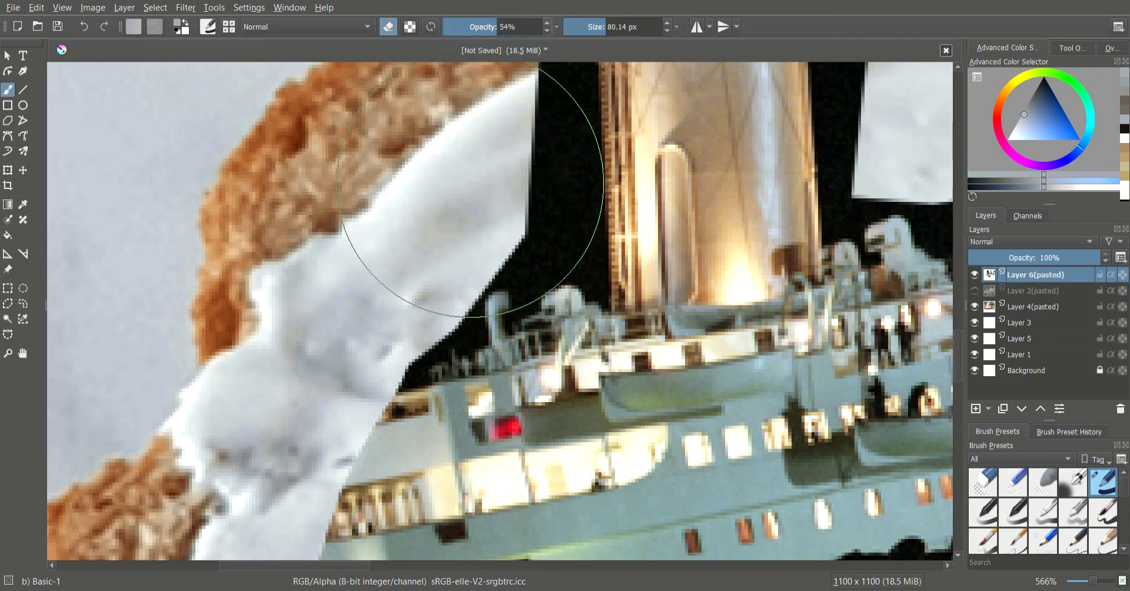
scroll(459, 222, "down", 4)
mouse_move(390, 355)
left_mouse_down()
mouse_move(384, 329)
mouse_move(432, 365)
mouse_move(417, 363)
mouse_move(395, 345)
mouse_move(462, 359)
left_mouse_up()
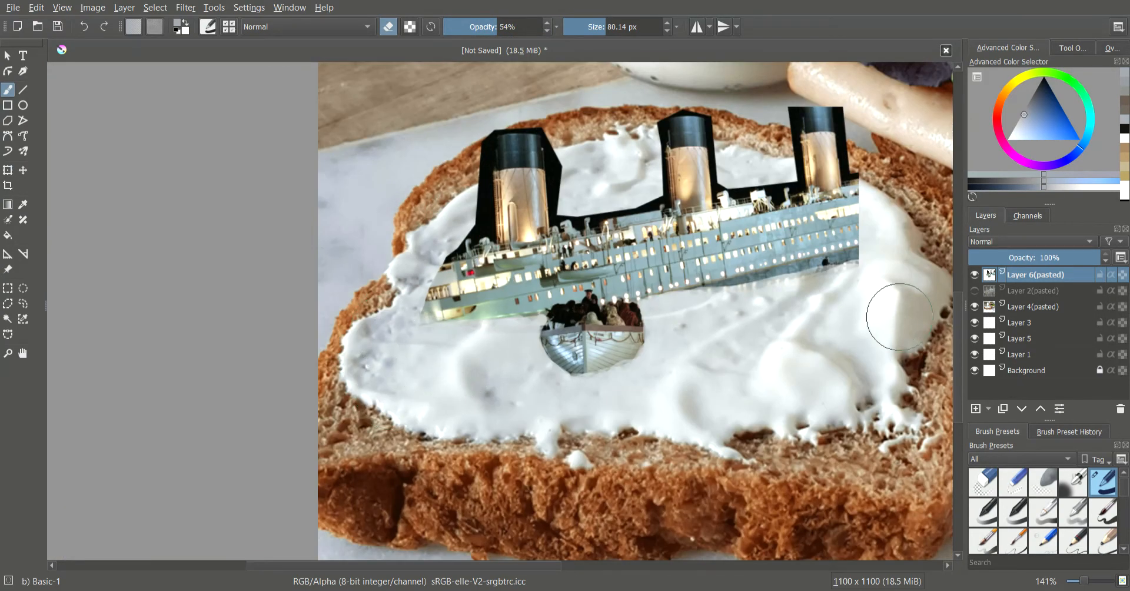
mouse_move(813, 304)
left_mouse_down()
mouse_move(865, 295)
mouse_move(893, 213)
mouse_move(888, 257)
mouse_move(883, 197)
mouse_move(887, 271)
mouse_move(870, 202)
mouse_move(883, 264)
left_mouse_up()
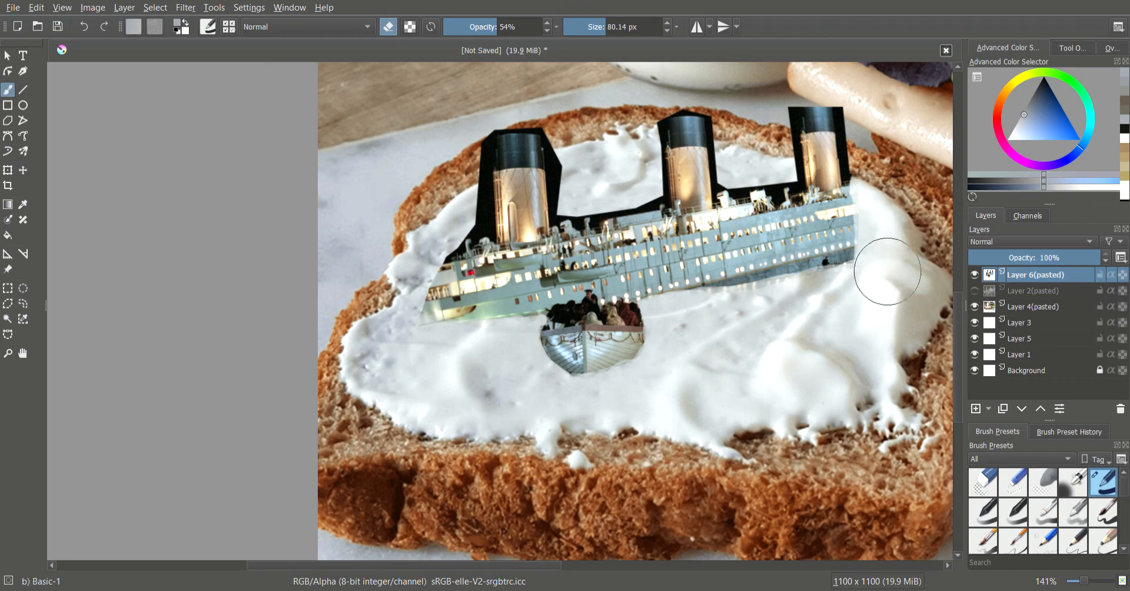
Set the eraser to 35% opacity and 17.08 px, and fade the black sky beside the leftmost funnel's left edge.
scroll(468, 224, "up", 4)
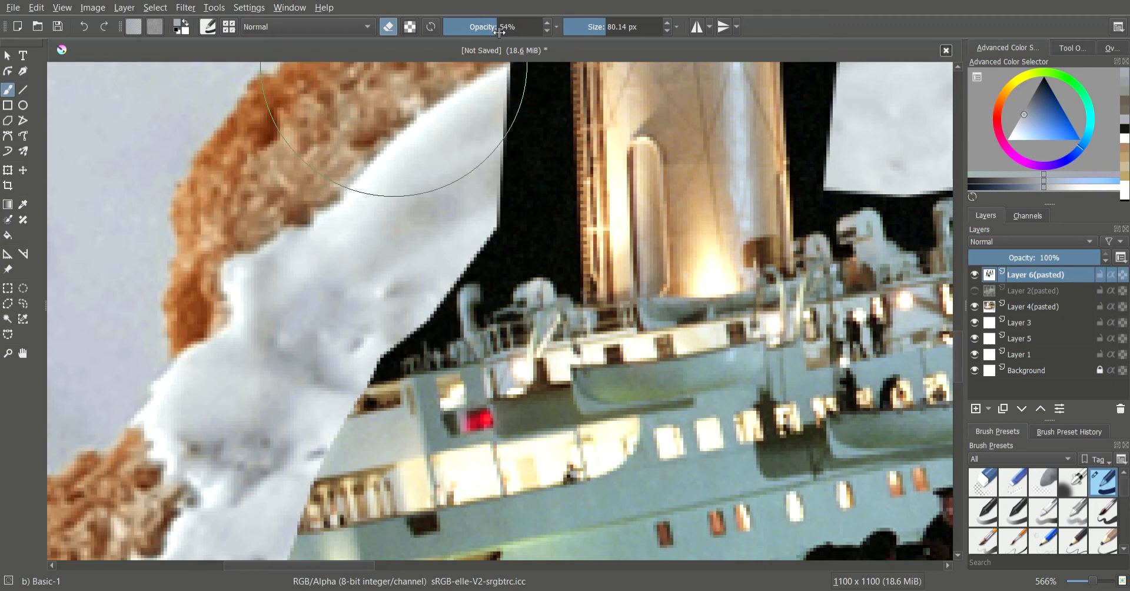
left_click_drag(499, 32, 486, 32)
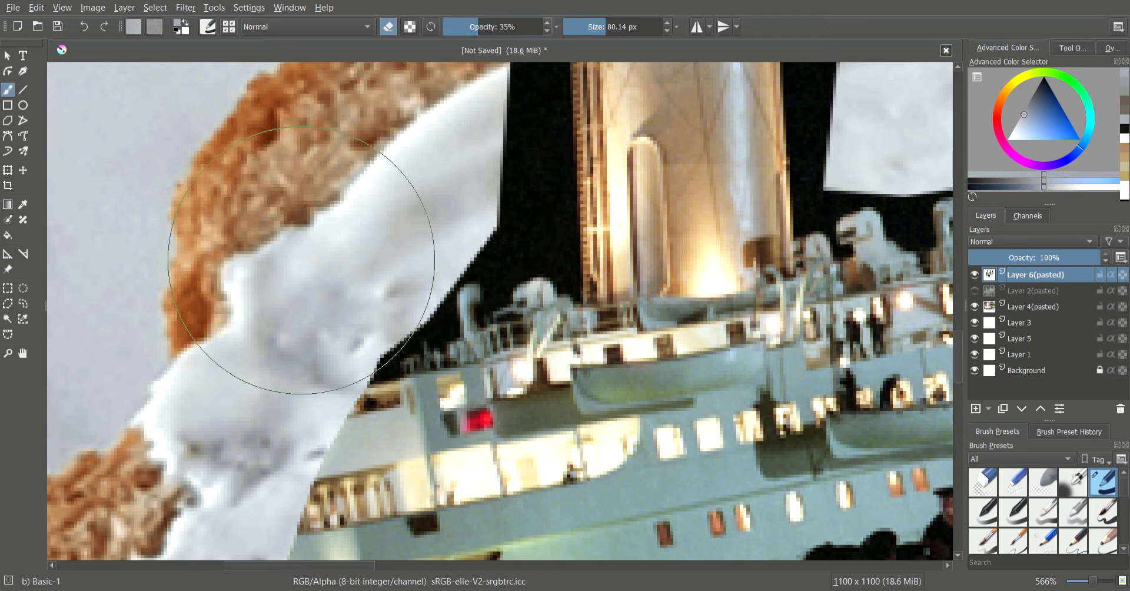
left_click_drag(602, 29, 587, 30)
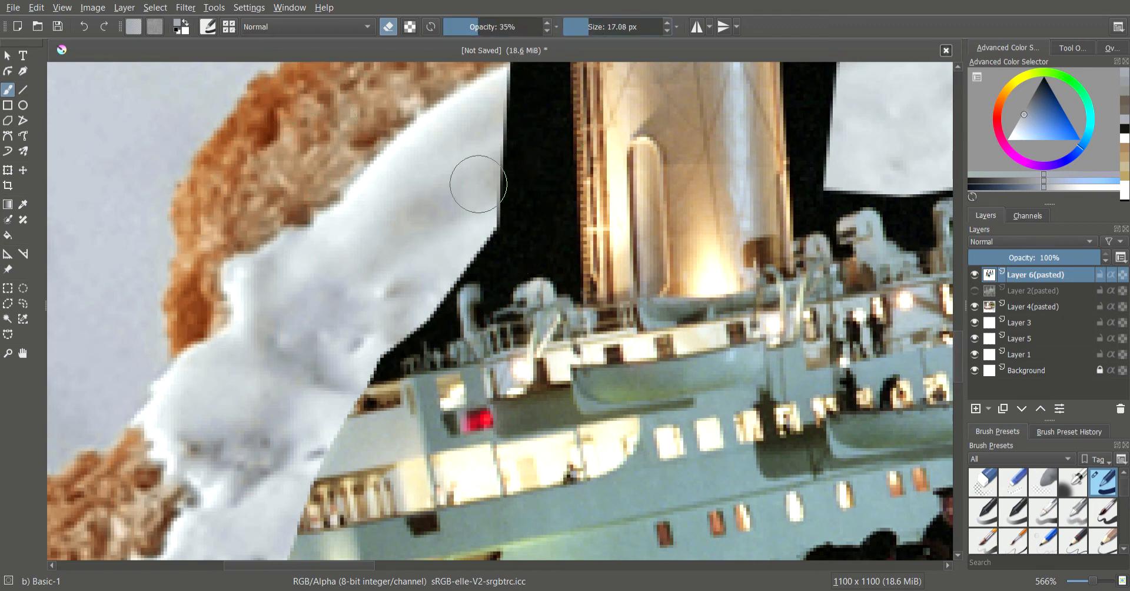
mouse_move(380, 350)
left_mouse_down()
mouse_move(433, 327)
mouse_move(447, 278)
mouse_move(467, 270)
mouse_move(479, 303)
mouse_move(561, 284)
mouse_move(550, 132)
left_mouse_up()
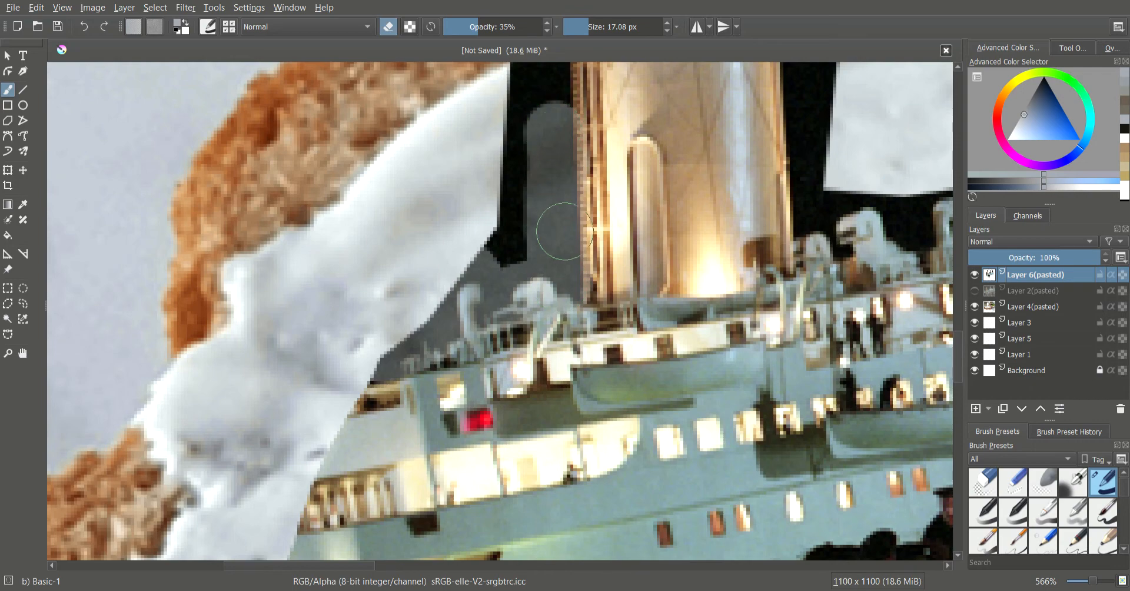
scroll(551, 230, "down", 1)
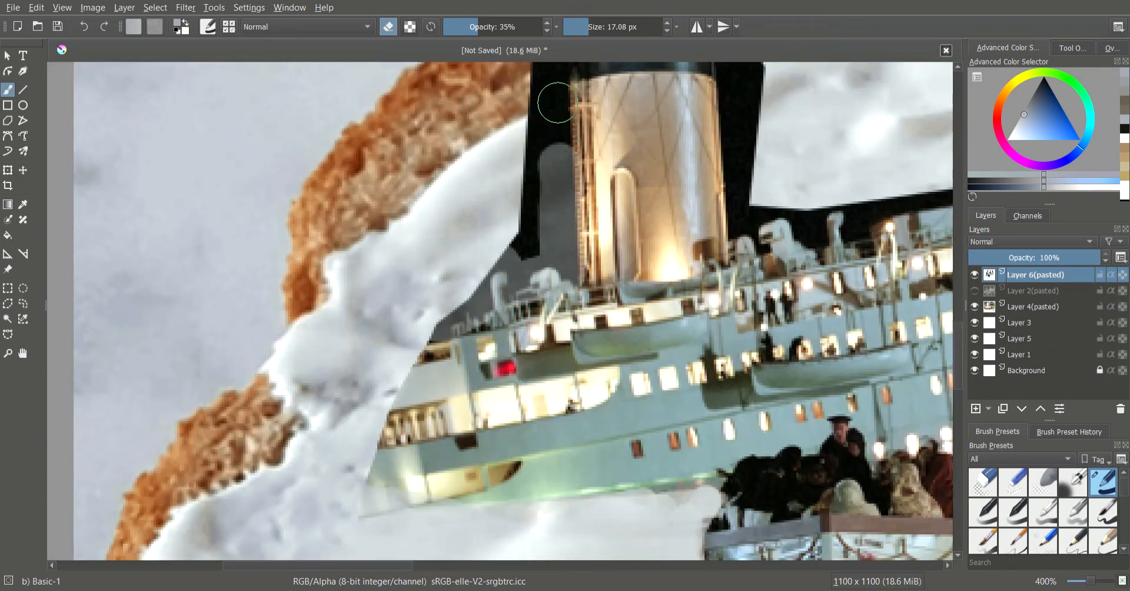
left_click_drag(553, 99, 562, 210)
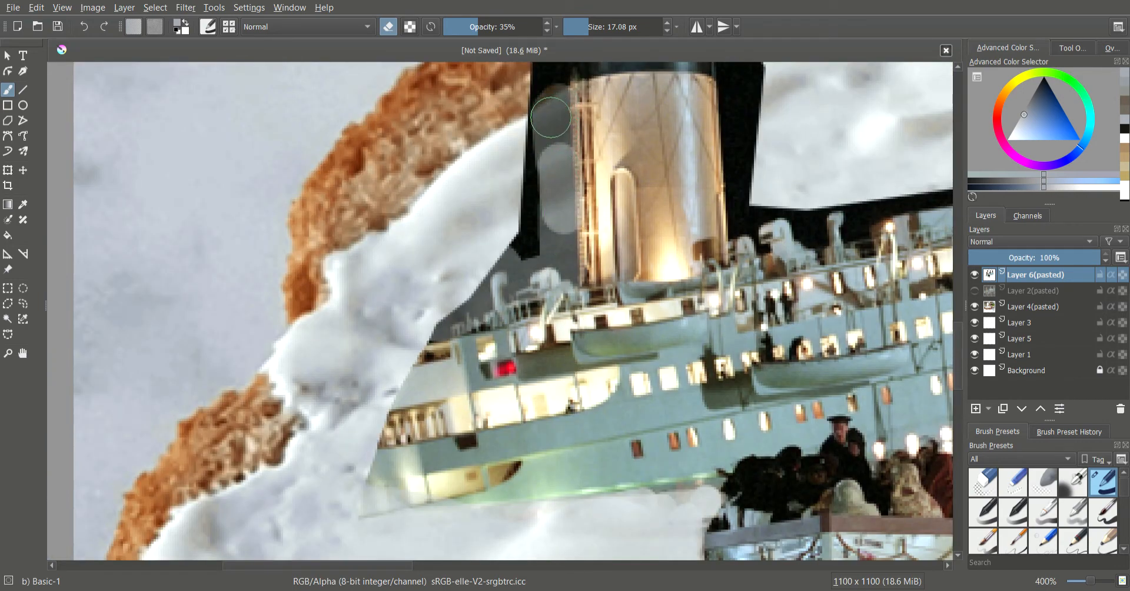
left_click_drag(544, 97, 533, 241)
left_click_drag(533, 151, 524, 249)
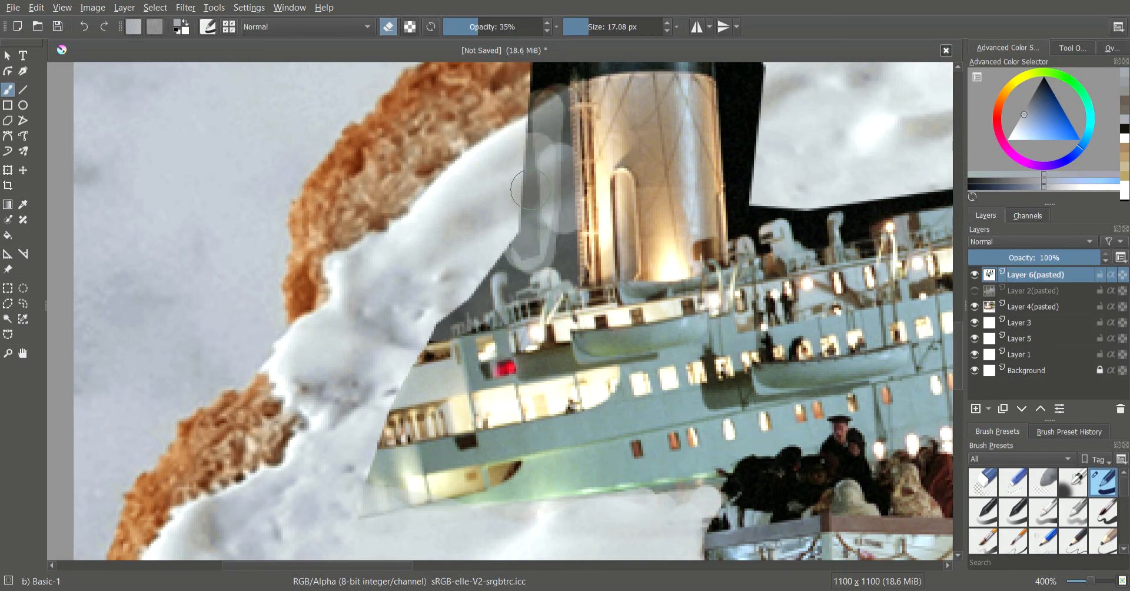
key("ctrl+z")
key("ctrl+z")
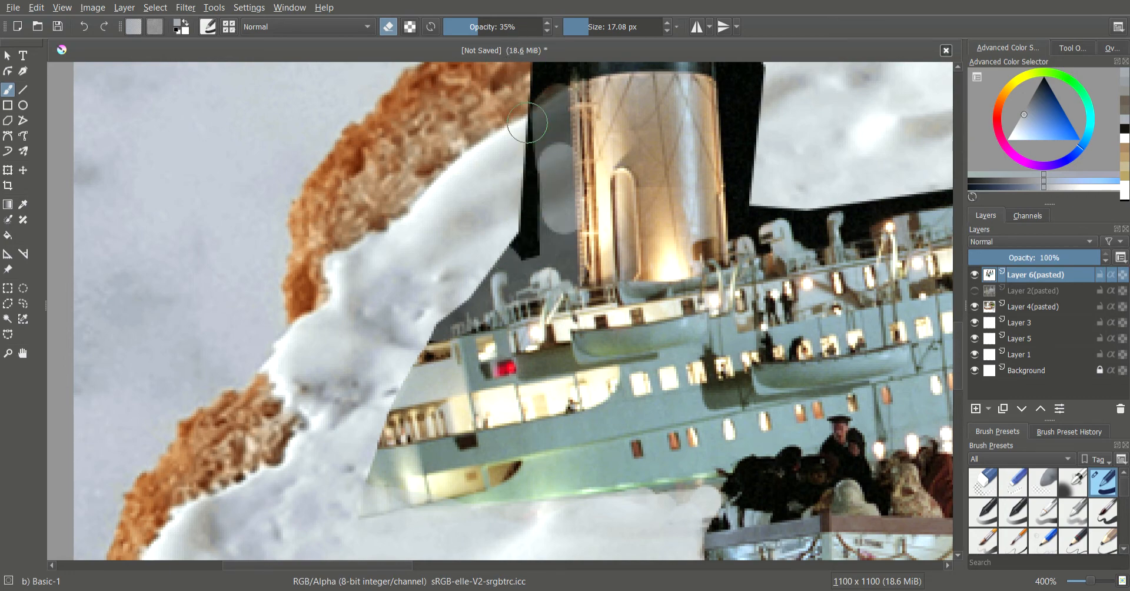
Fade more sky left of the leftmost funnel, and clear it down to the deck railings at 100% eraser opacity.
scroll(538, 147, "down", 1)
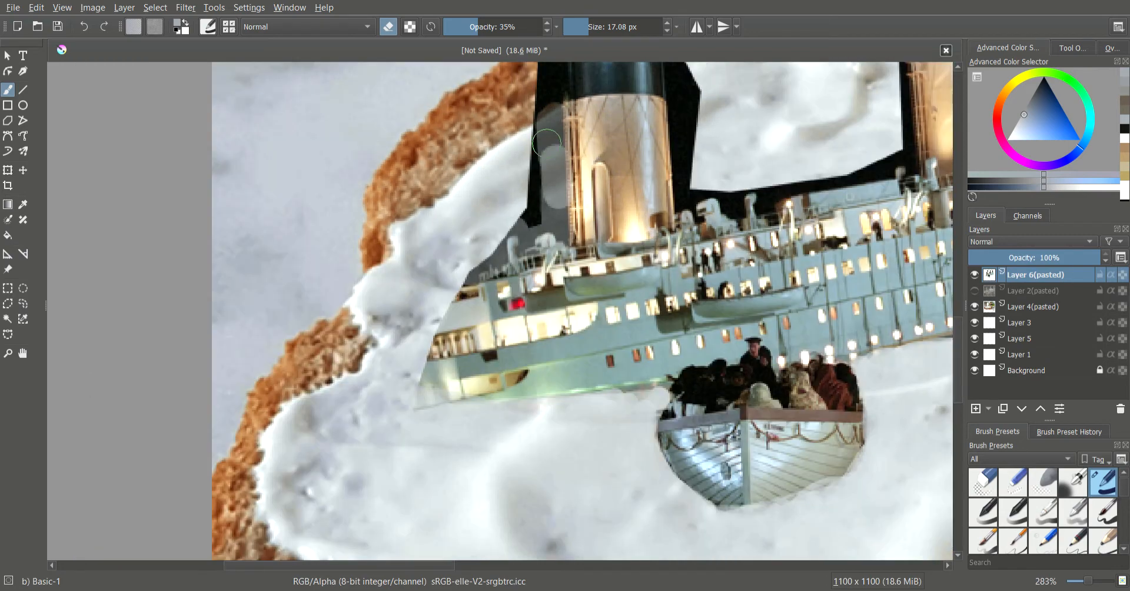
left_click_drag(549, 84, 541, 178)
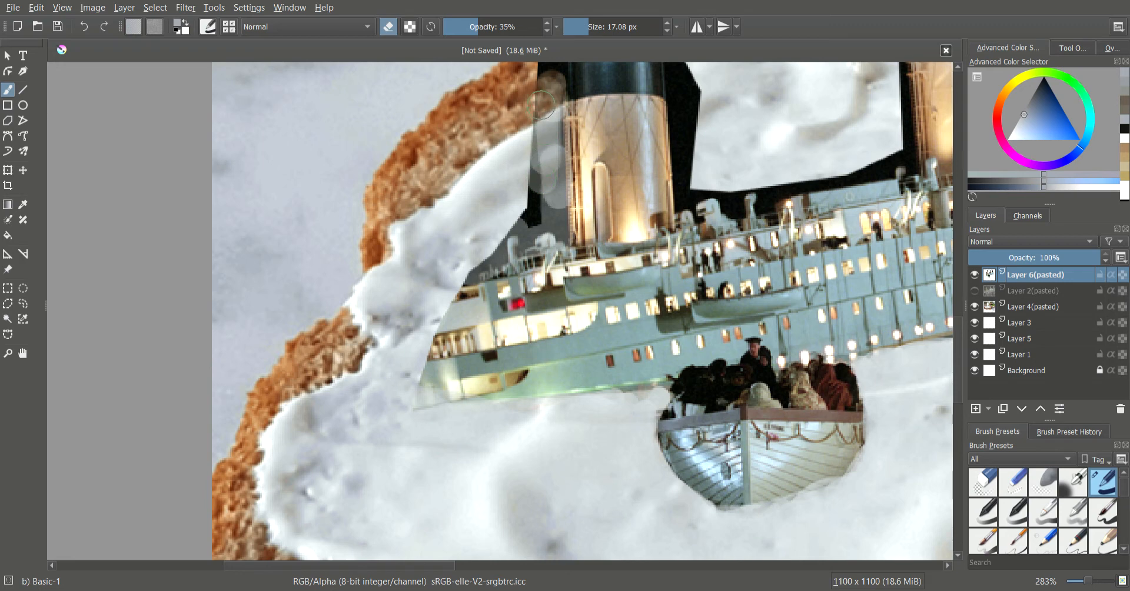
left_click_drag(541, 105, 537, 178)
left_click_drag(476, 36, 560, 50)
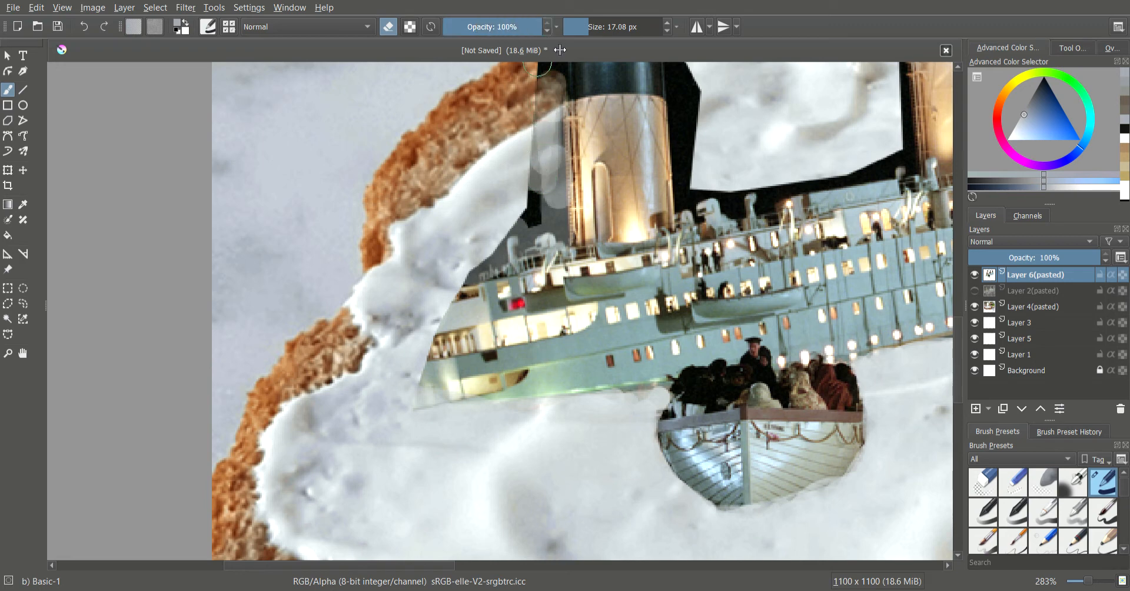
mouse_move(517, 127)
left_mouse_down()
mouse_move(541, 88)
mouse_move(533, 176)
mouse_move(538, 88)
mouse_move(543, 176)
mouse_move(548, 152)
left_mouse_up()
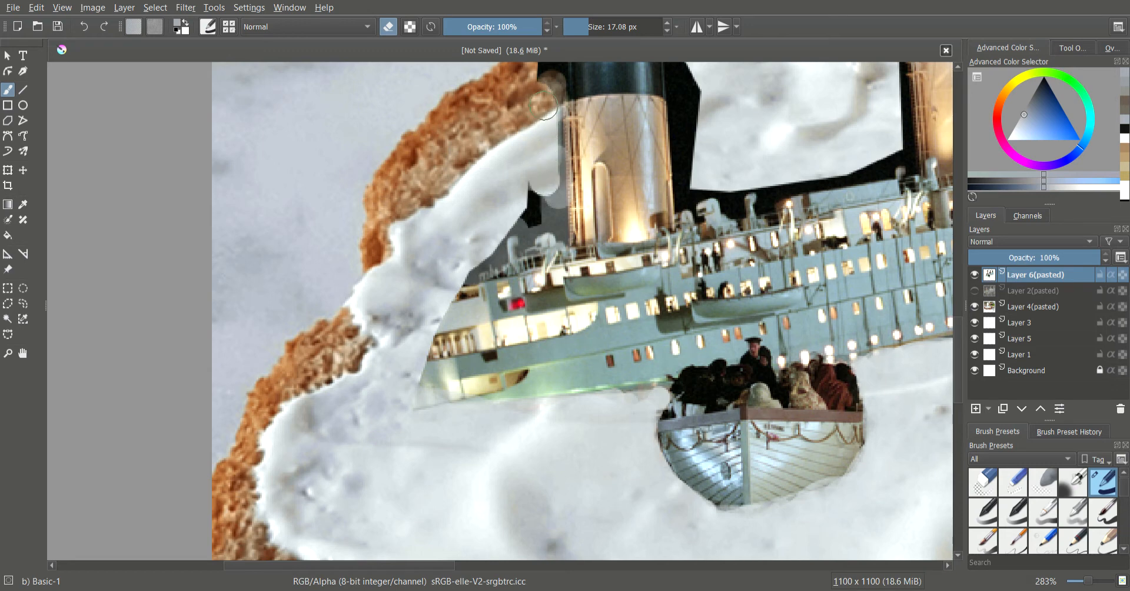
mouse_move(544, 105)
left_mouse_down()
mouse_move(551, 212)
mouse_move(539, 185)
mouse_move(533, 218)
mouse_move(529, 208)
mouse_move(513, 219)
left_mouse_up()
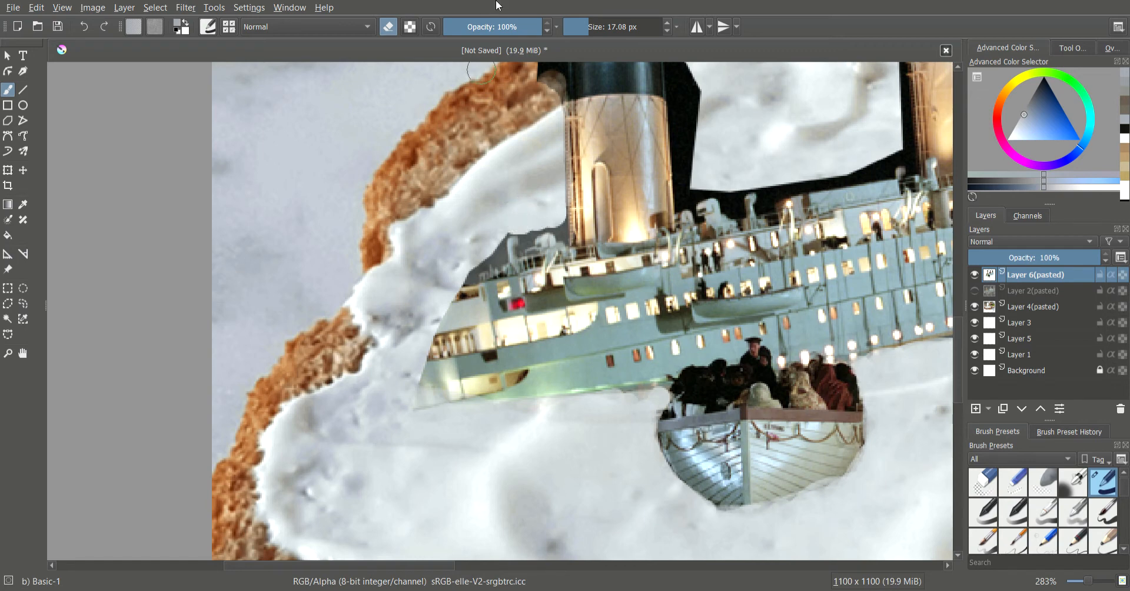
Clean the dark remnants around the deck railings left of the first funnel, using 37% opacity and a finer 5.80 px eraser at 48%.
left_click(479, 26)
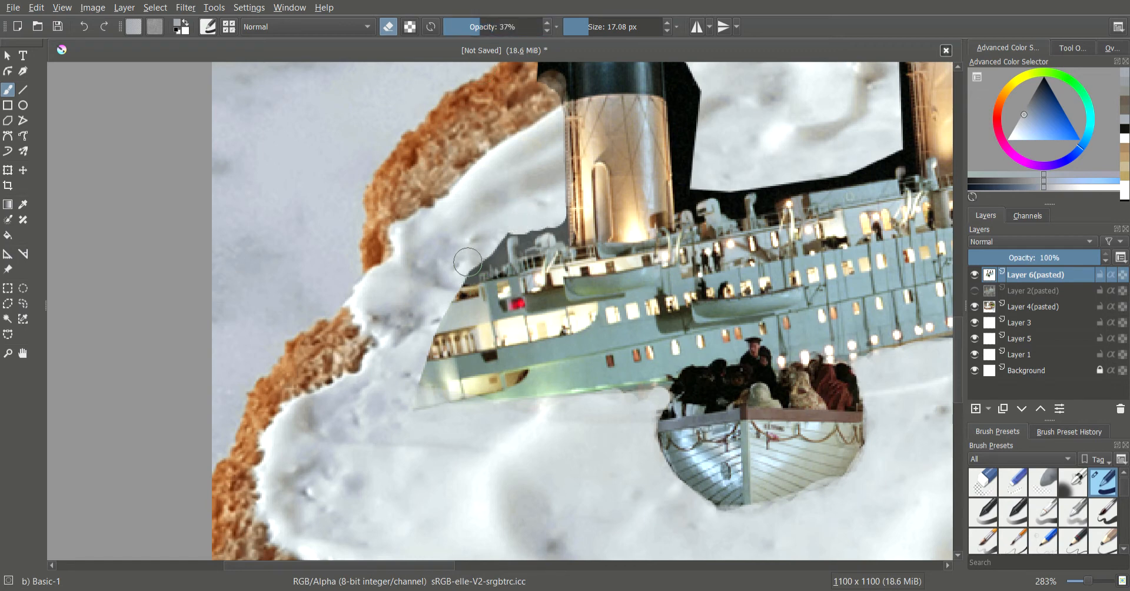
mouse_move(468, 262)
left_mouse_down()
mouse_move(490, 254)
mouse_move(489, 235)
mouse_move(464, 270)
mouse_move(504, 224)
mouse_move(553, 215)
mouse_move(550, 207)
left_mouse_up()
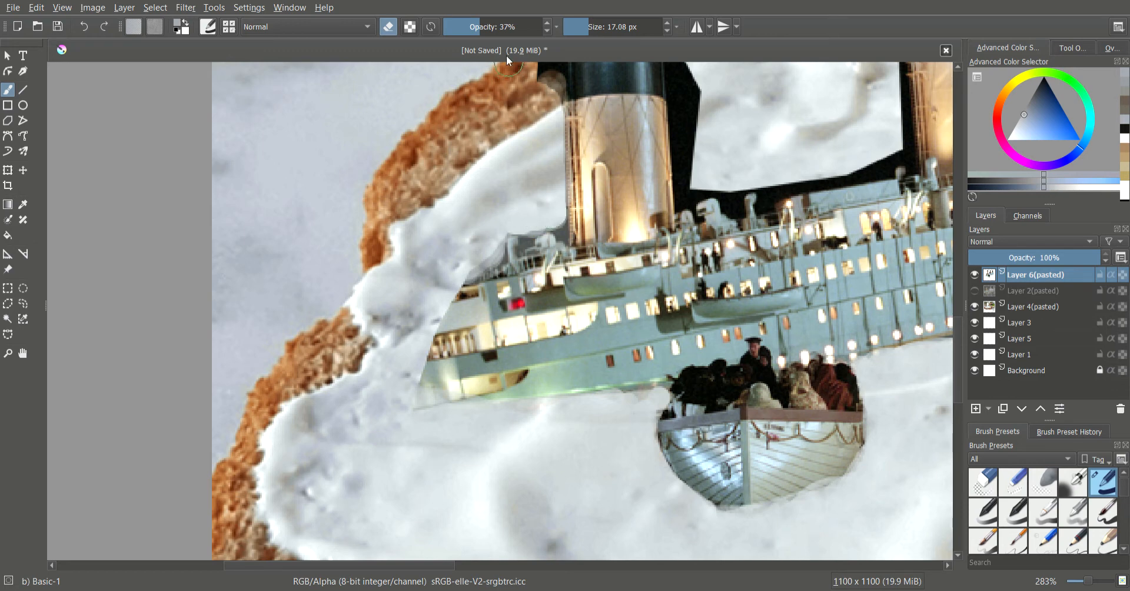
left_click(498, 34)
left_click_drag(587, 30, 583, 34)
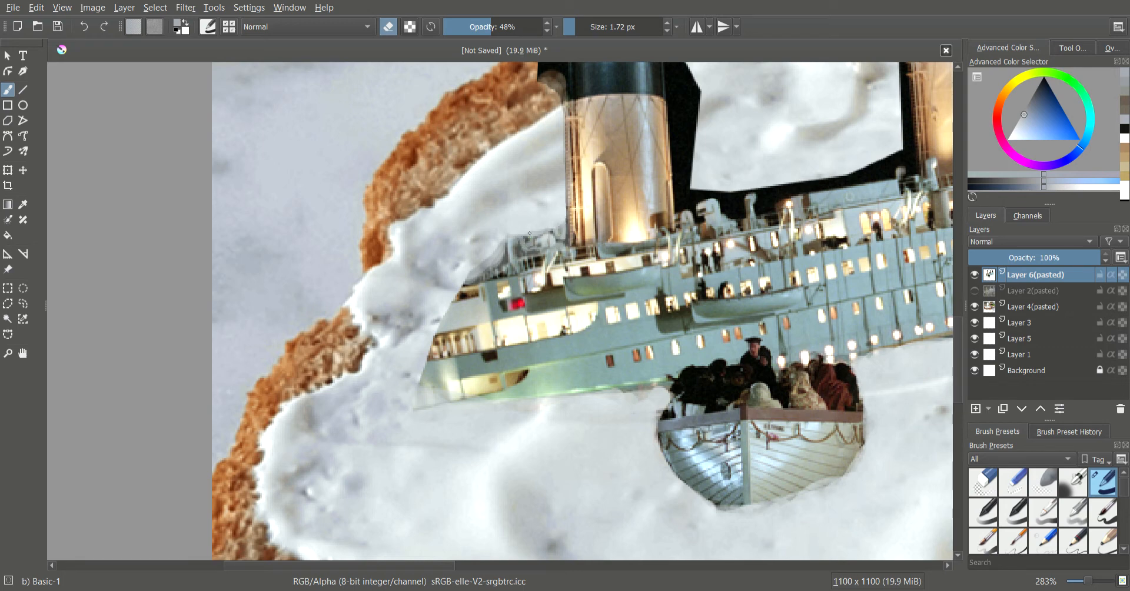
left_click(583, 37)
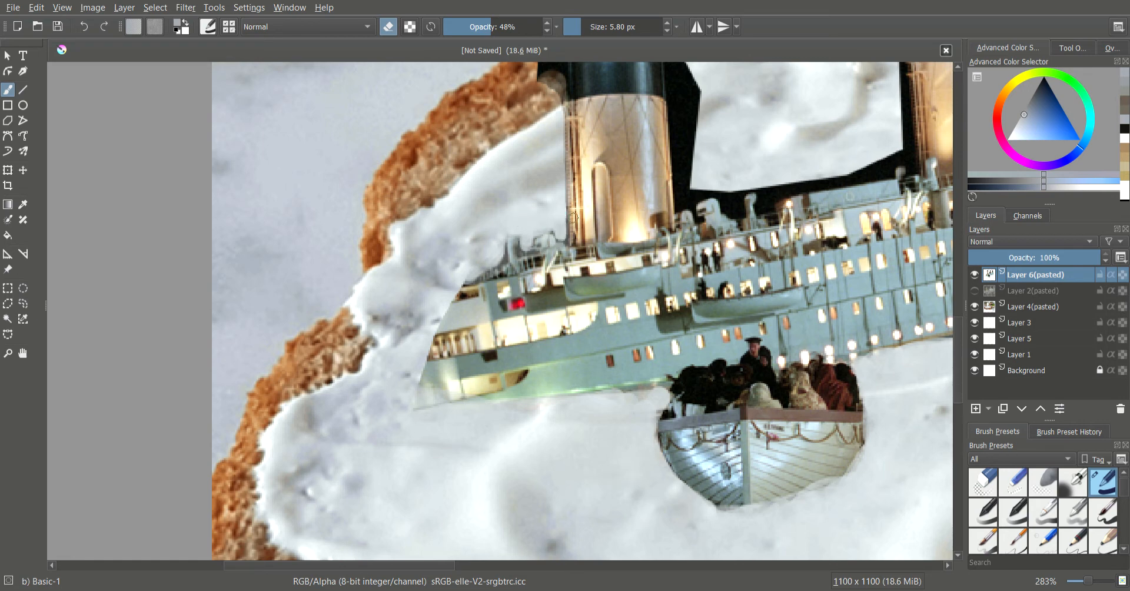
Lower the eraser opacity to 26% and examine how the ship and lifeboat blend into the spread at several magnifications.
scroll(632, 182, "down", 2)
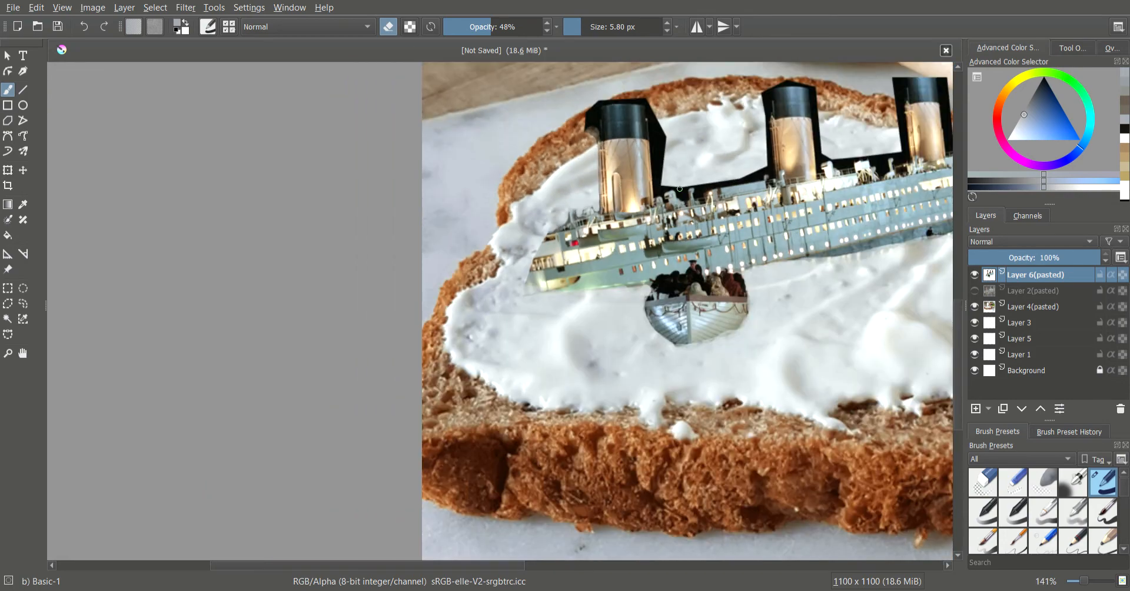
scroll(680, 188, "down", 2)
scroll(760, 212, "up", 4)
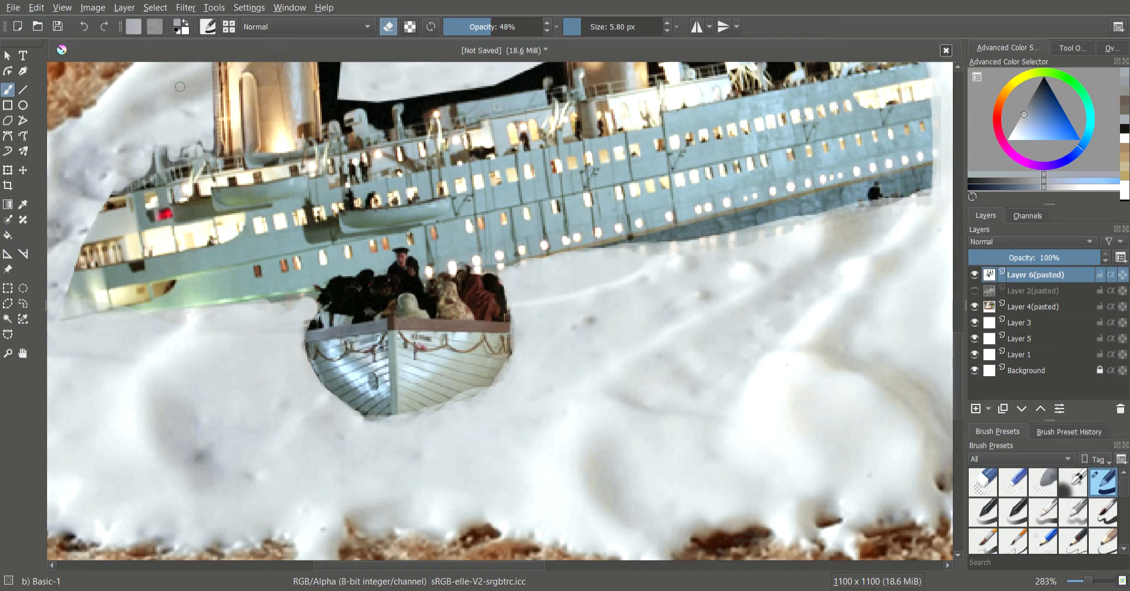
left_click_drag(485, 29, 469, 29)
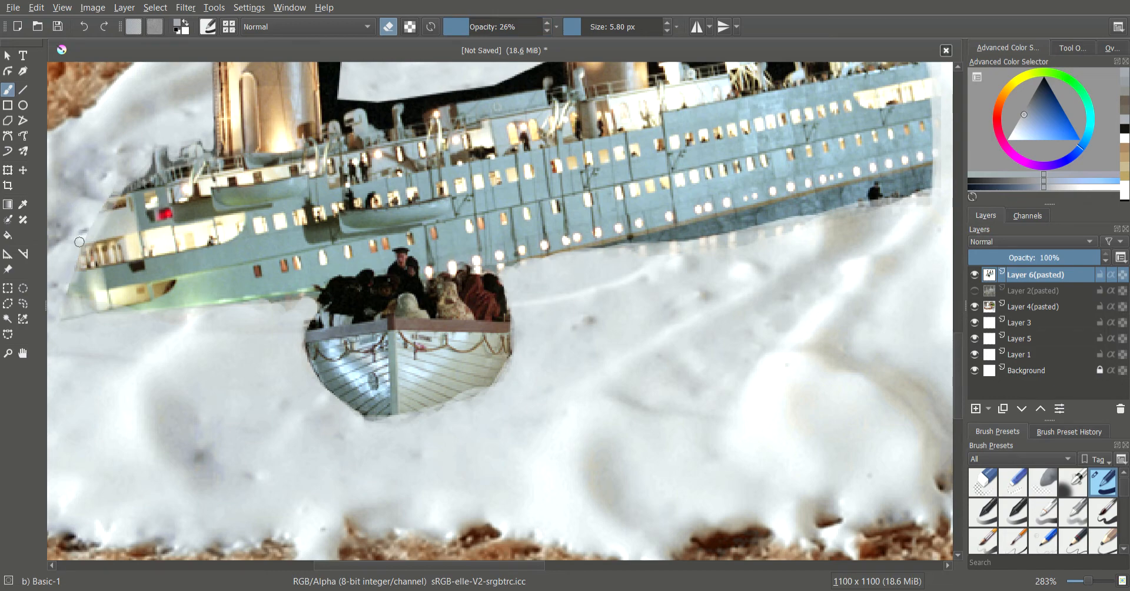
scroll(347, 192, "down", 2)
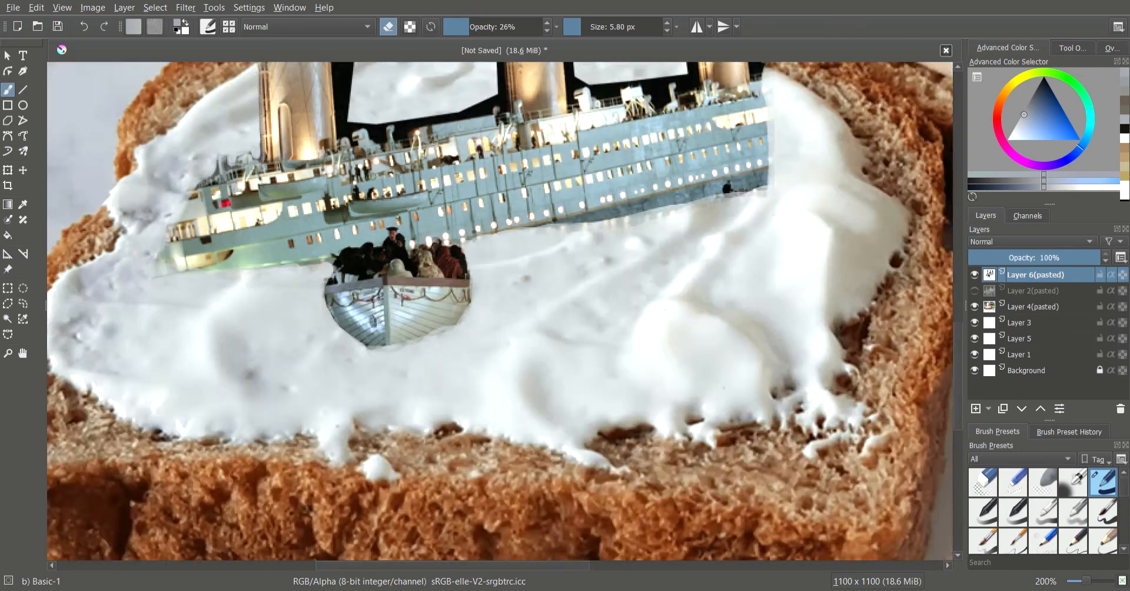
scroll(524, 171, "down", 1)
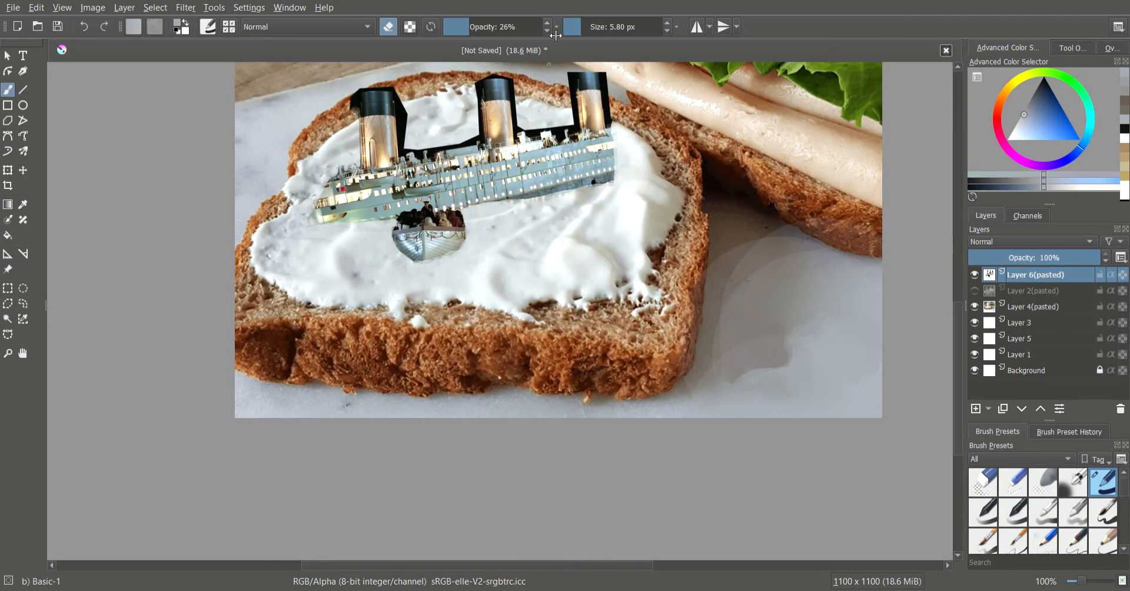
scroll(395, 112, "up", 3)
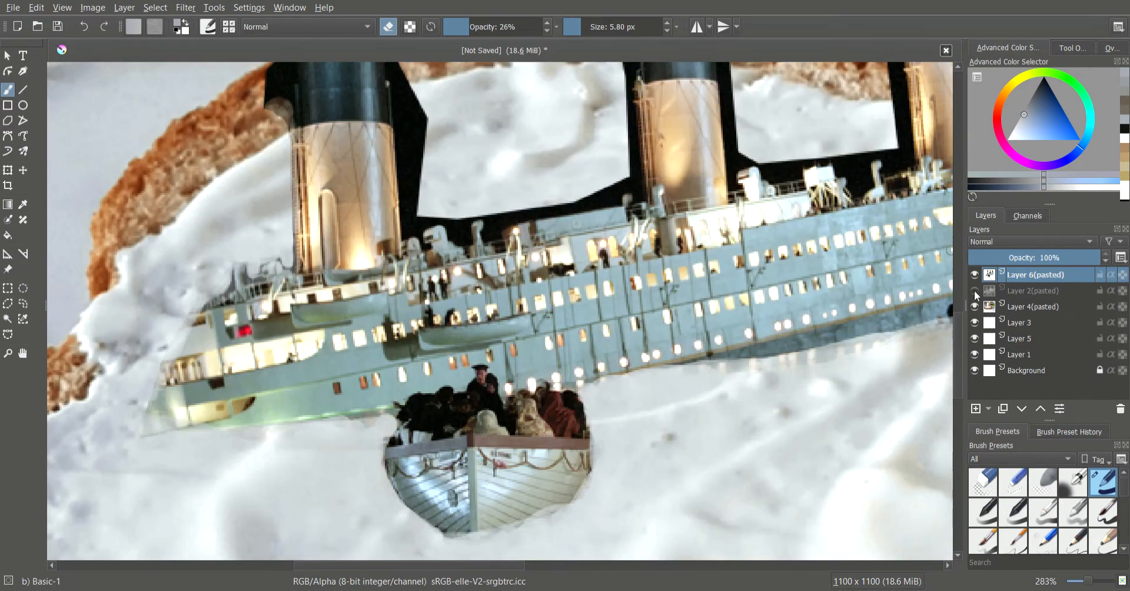
scroll(953, 308, "up", 3)
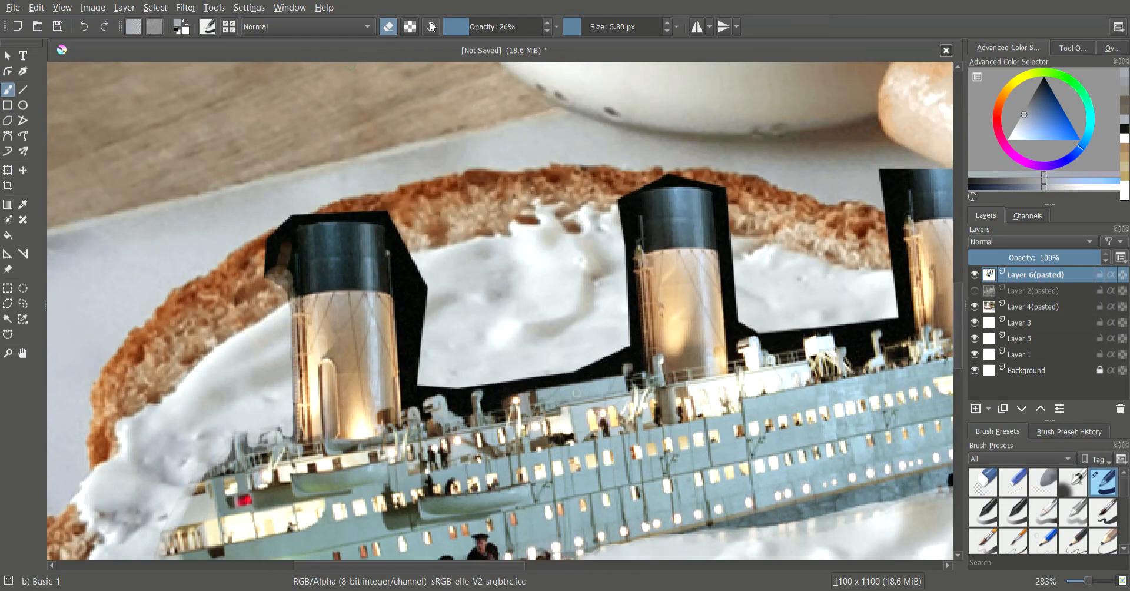
Set the eraser opacity to 49% and erase the black sky hugging the leftmost funnel's upper left, top and right edges.
left_click_drag(472, 34, 496, 34)
left_click_drag(287, 219, 287, 290)
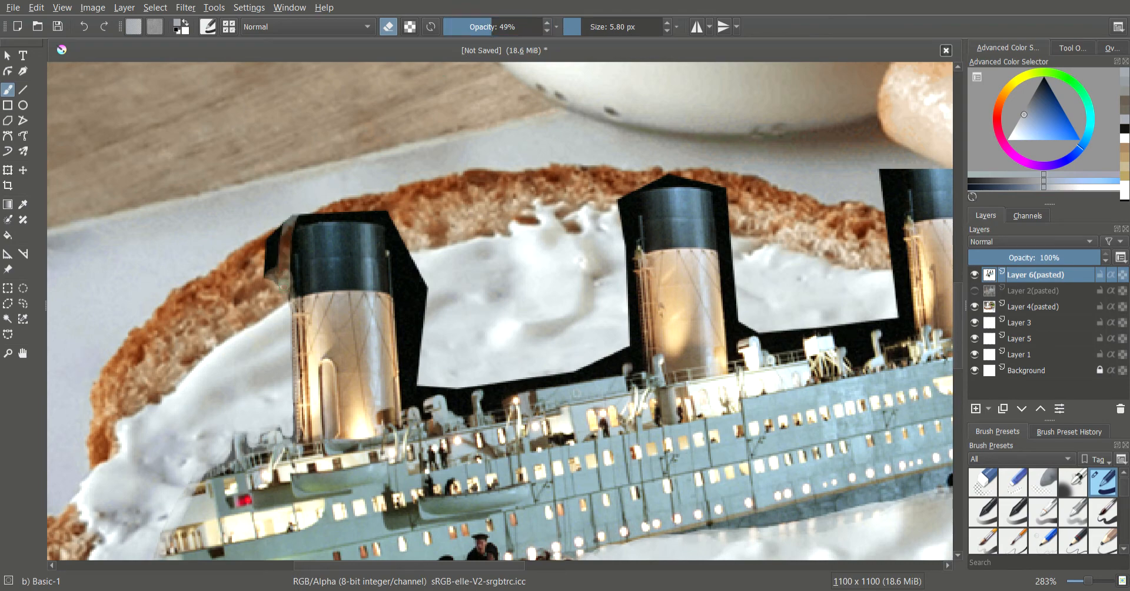
mouse_move(291, 215)
left_mouse_down()
mouse_move(284, 294)
mouse_move(289, 239)
left_mouse_up()
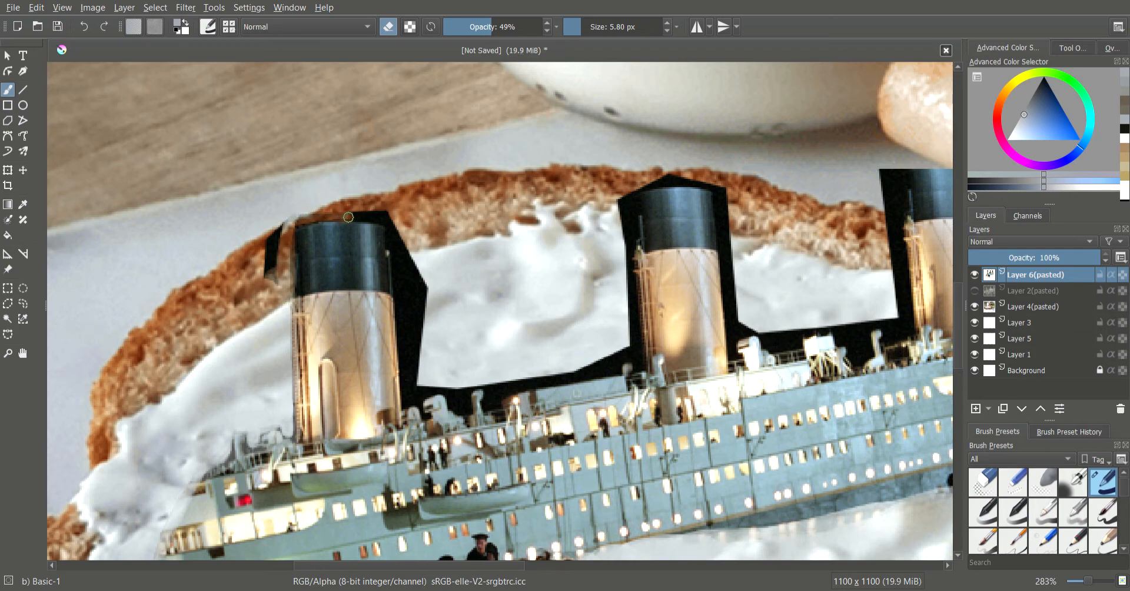
mouse_move(349, 217)
left_mouse_down()
mouse_move(389, 215)
mouse_move(295, 217)
mouse_move(399, 215)
mouse_move(357, 213)
mouse_move(397, 214)
mouse_move(401, 335)
left_mouse_up()
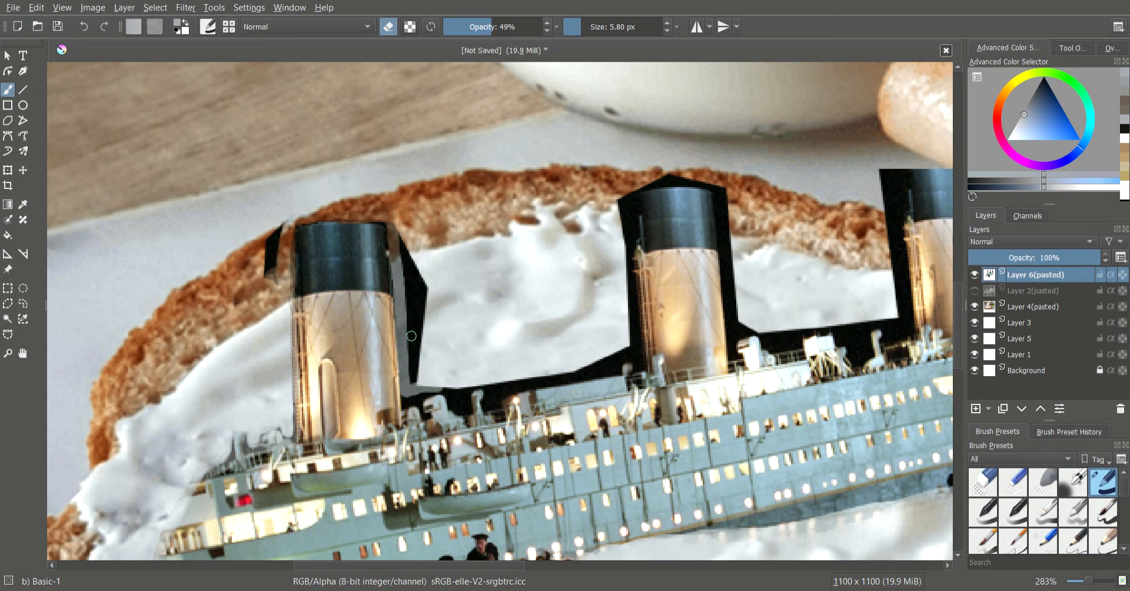
left_click_drag(393, 259, 406, 351)
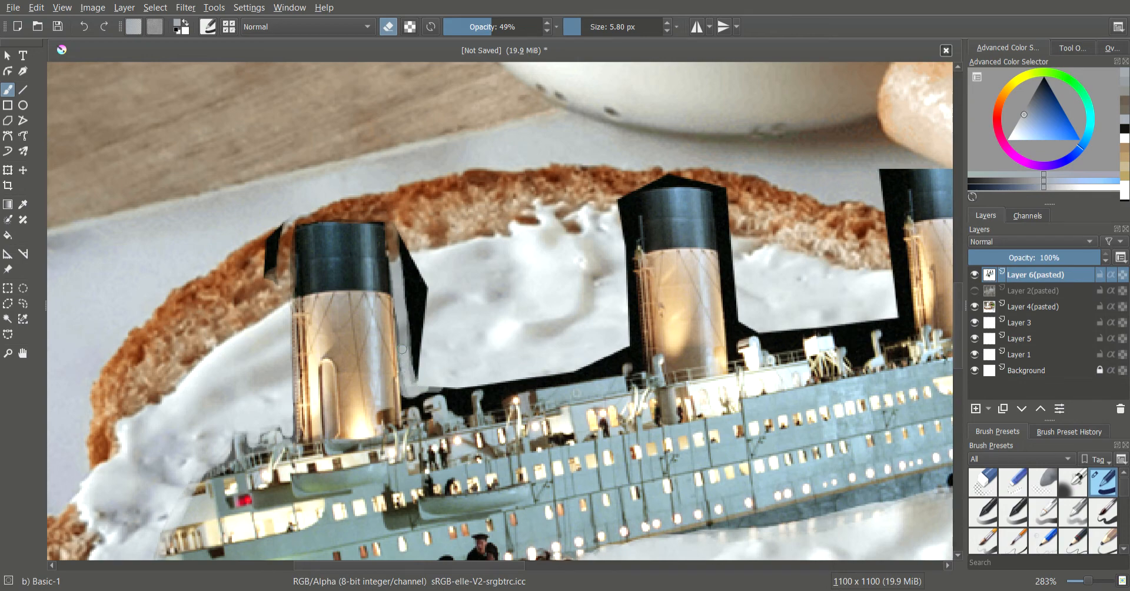
left_click_drag(400, 315, 391, 229)
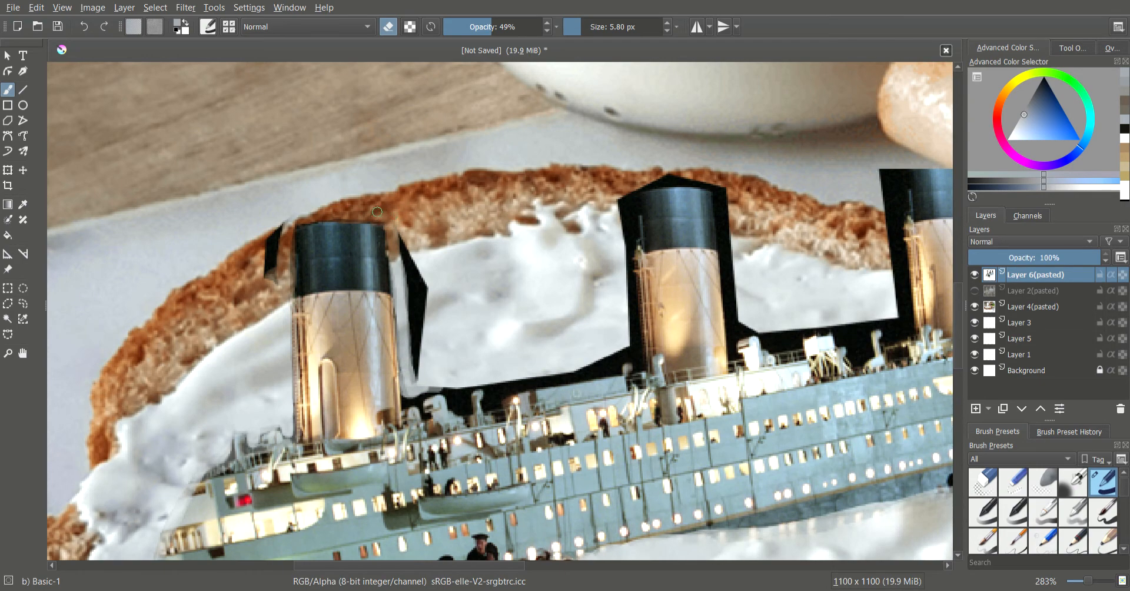
Raise the eraser to 100% opacity and 20.90 px, and clear the remaining black patches on both sides of the leftmost funnel.
left_click(517, 27)
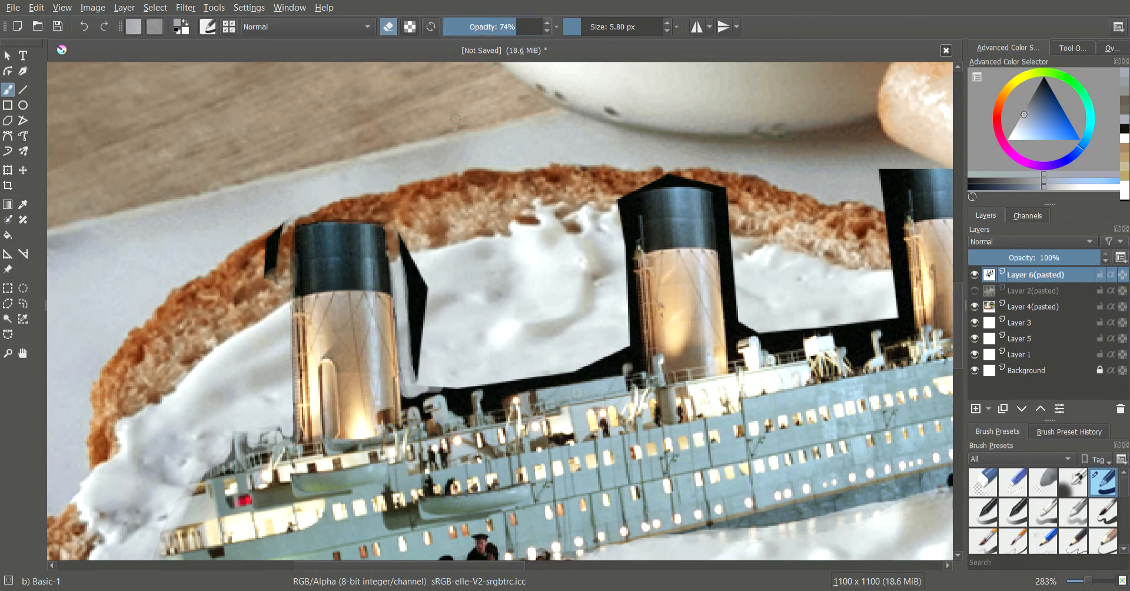
left_click_drag(403, 236, 416, 304)
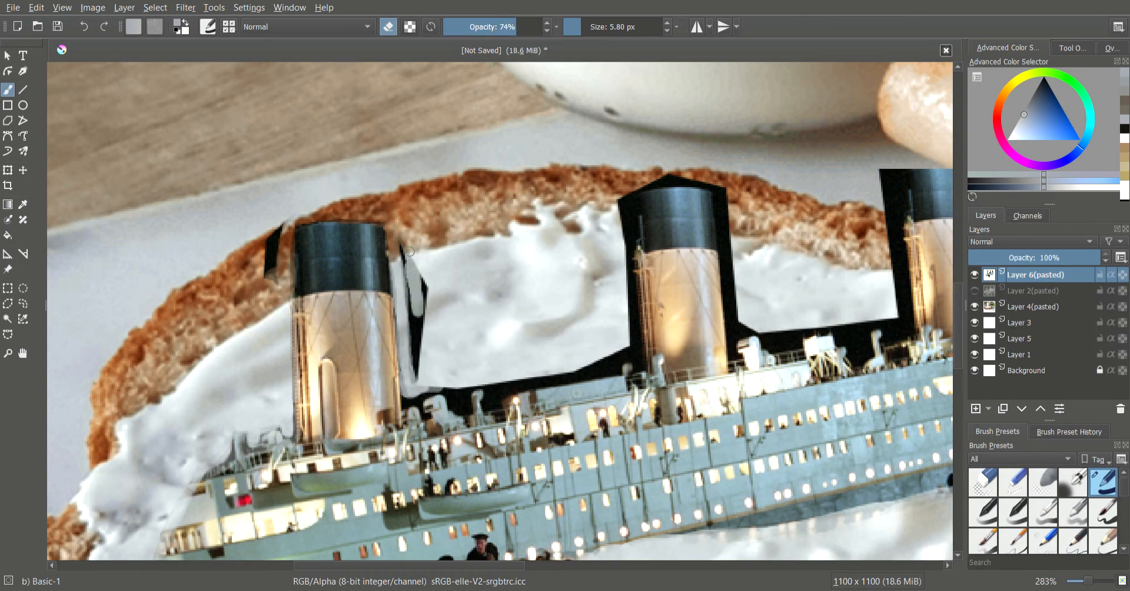
left_click_drag(505, 39, 546, 38)
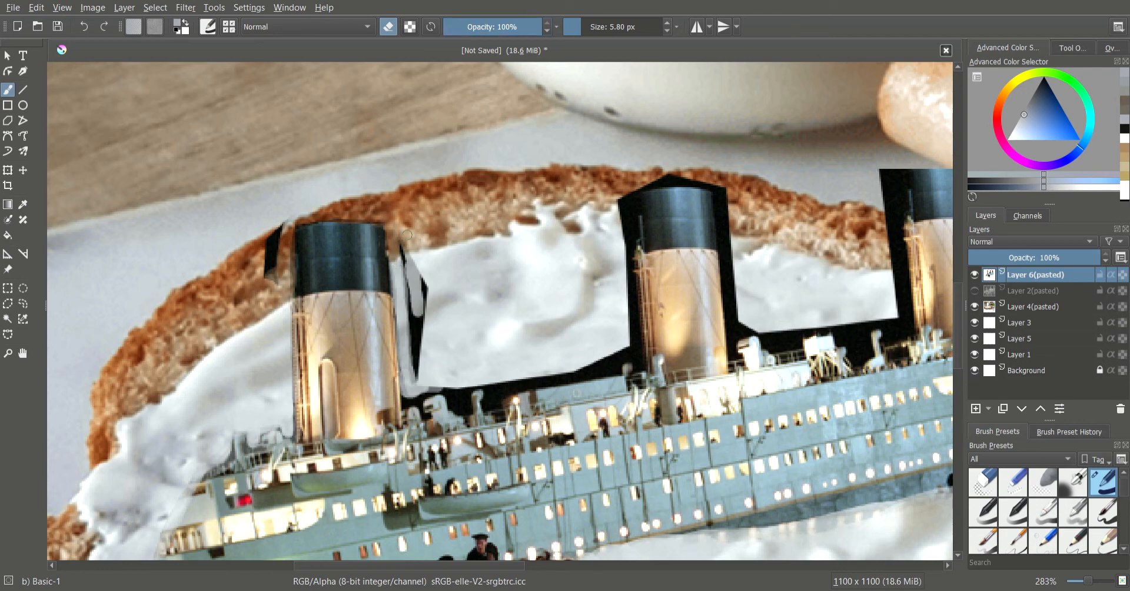
left_click(590, 34)
left_click_drag(412, 243, 422, 371)
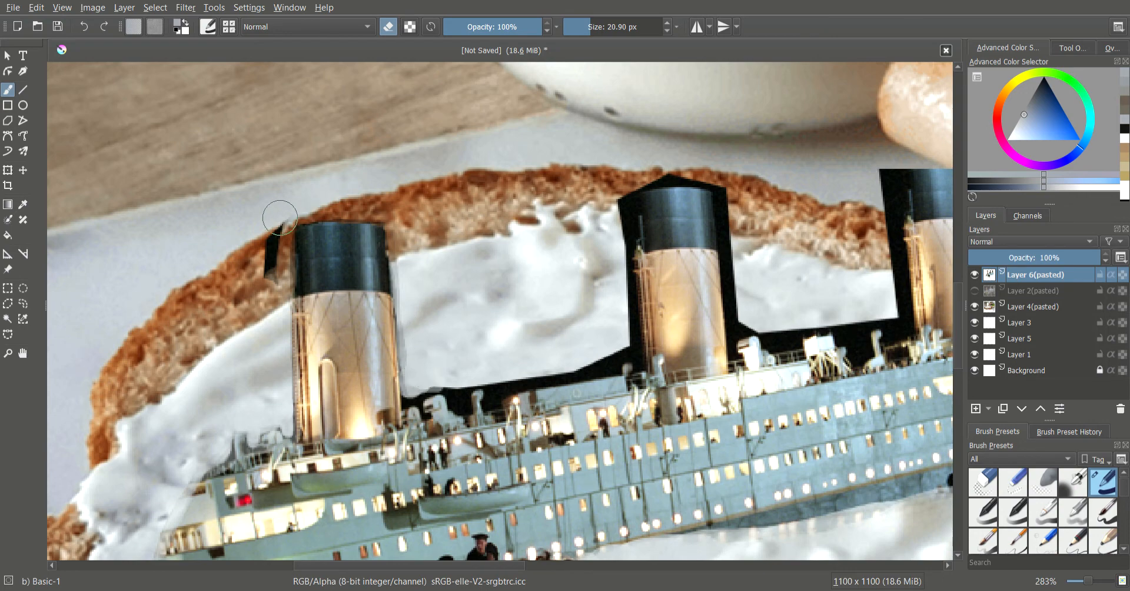
left_click_drag(277, 211, 268, 268)
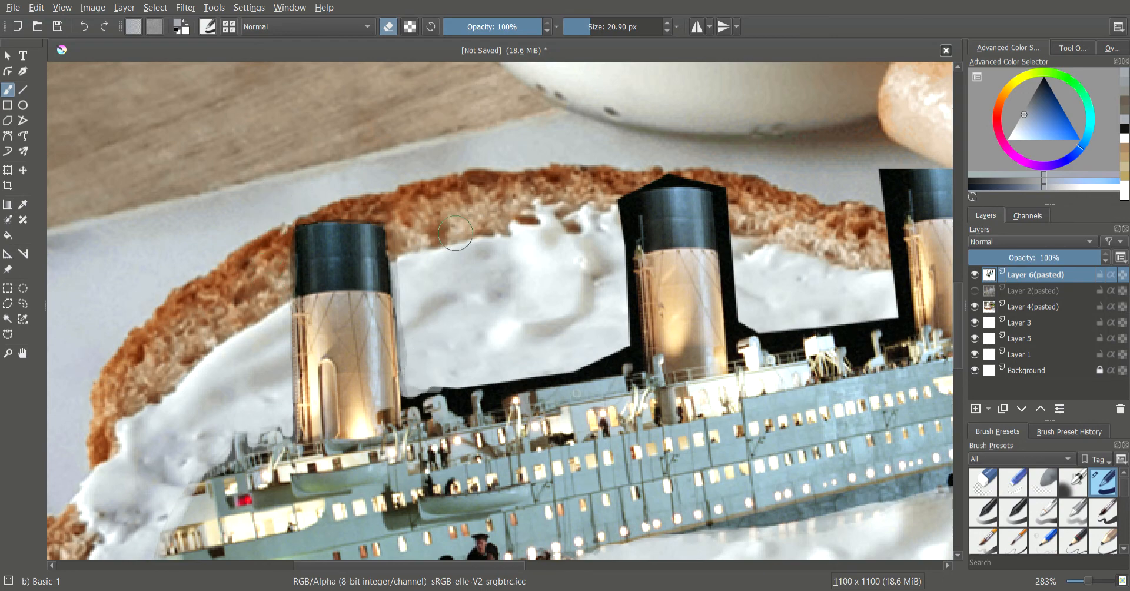
Erase the black peak above the middle funnel and, with a 9.21 px eraser, clean the lower right edge of the leftmost funnel.
left_click_drag(618, 174, 683, 166)
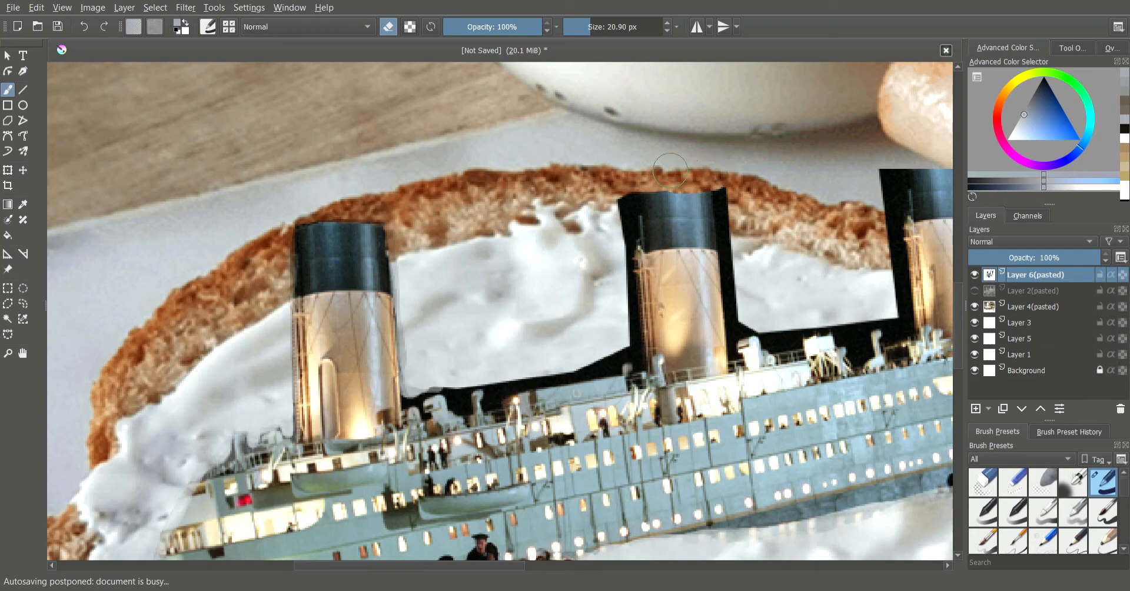
key("ctrl+z")
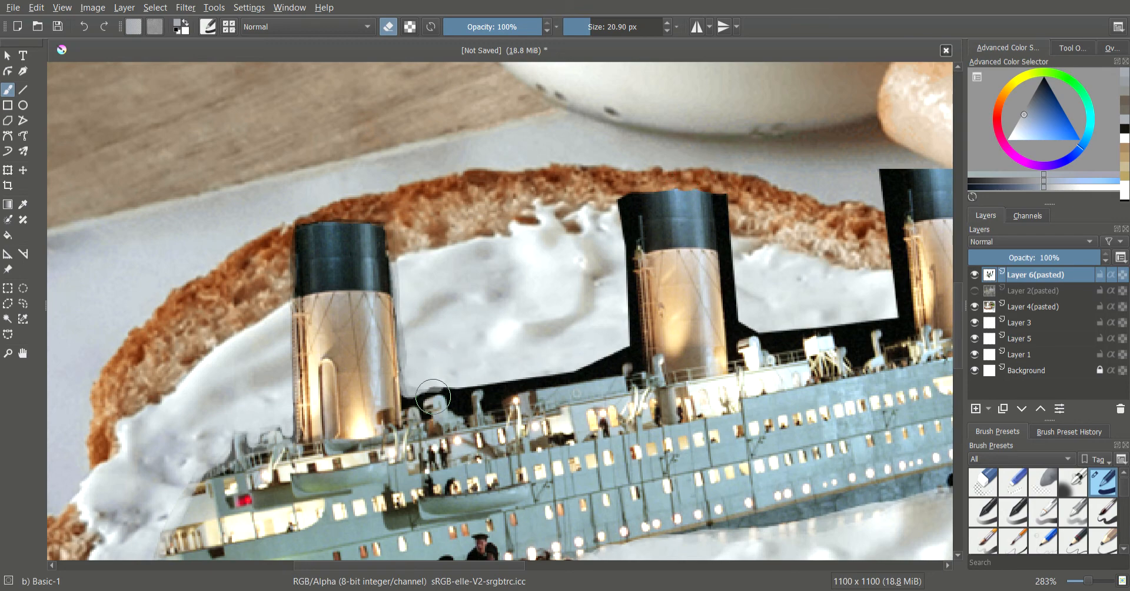
scroll(434, 377, "up", 1)
scroll(434, 374, "up", 1)
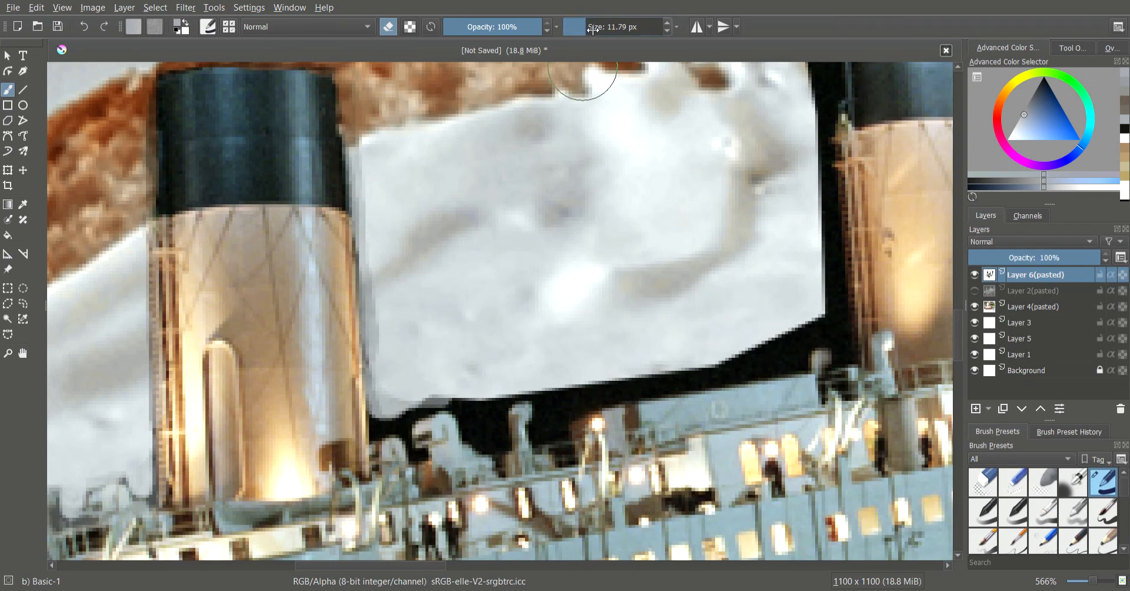
left_click_drag(592, 29, 585, 30)
mouse_move(393, 407)
left_mouse_down()
mouse_move(378, 416)
mouse_move(383, 380)
left_mouse_up()
Erase the black sky above the deck between the left and middle funnels, using 51% and full eraser opacity at 9.21 px.
left_click_drag(522, 29, 501, 30)
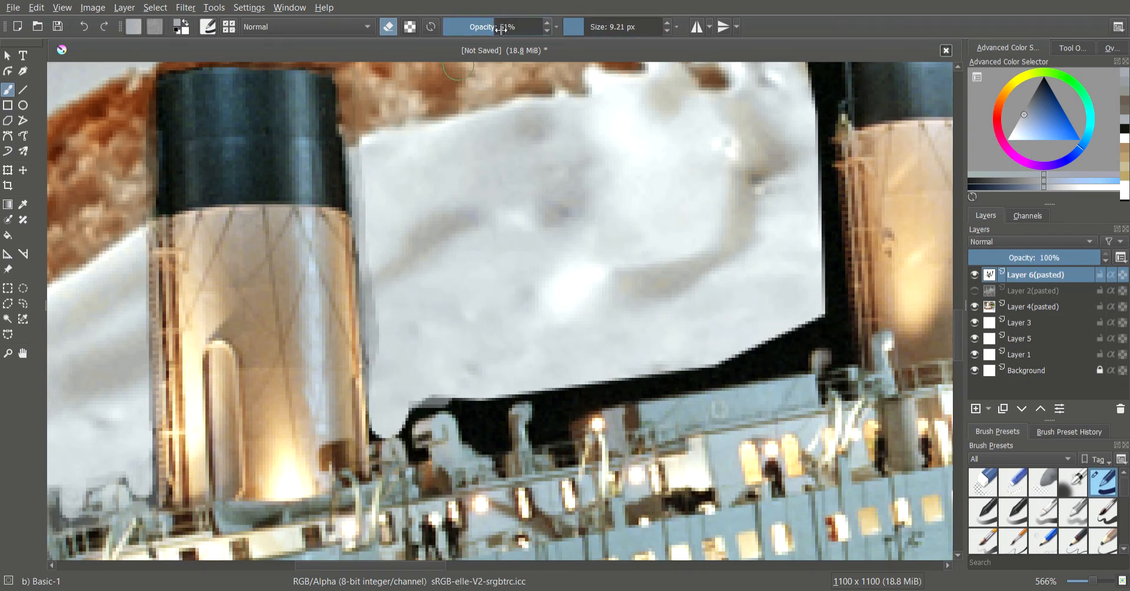
mouse_move(481, 410)
left_mouse_down()
mouse_move(477, 397)
mouse_move(481, 425)
mouse_move(497, 418)
mouse_move(433, 407)
mouse_move(406, 426)
mouse_move(412, 450)
mouse_move(468, 436)
mouse_move(488, 451)
mouse_move(505, 400)
mouse_move(537, 412)
mouse_move(541, 439)
mouse_move(674, 383)
mouse_move(825, 356)
mouse_move(842, 340)
mouse_move(823, 235)
left_mouse_up()
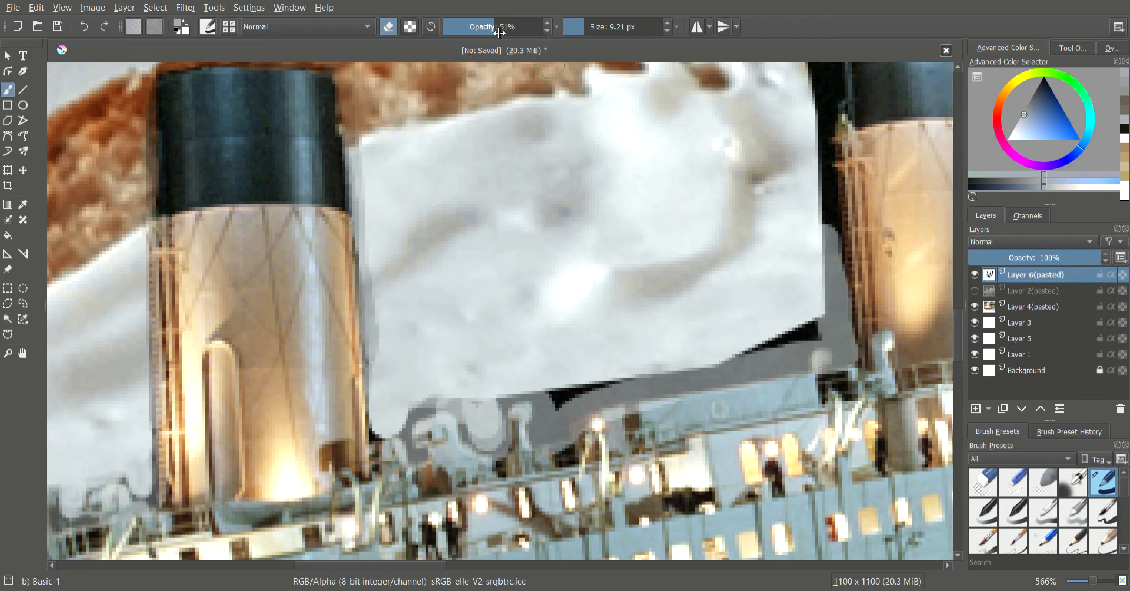
left_click_drag(499, 33, 543, 31)
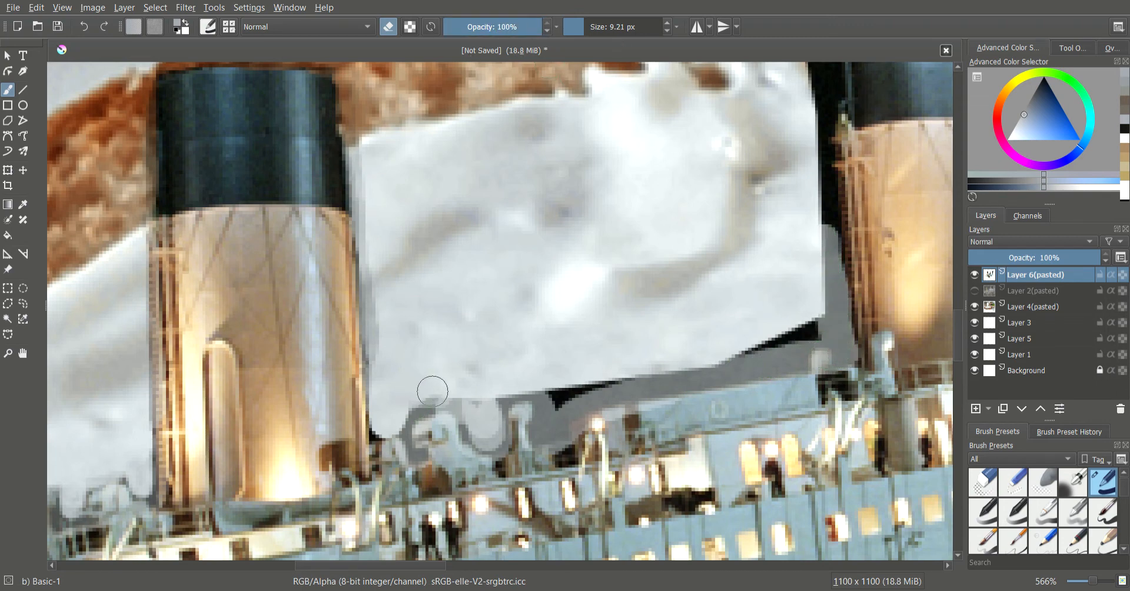
mouse_move(433, 391)
left_mouse_down()
mouse_move(396, 404)
mouse_move(473, 396)
mouse_move(486, 433)
mouse_move(490, 398)
mouse_move(525, 378)
mouse_move(556, 393)
mouse_move(550, 431)
mouse_move(589, 396)
mouse_move(787, 343)
left_mouse_up()
mouse_move(703, 386)
left_mouse_down()
mouse_move(782, 365)
mouse_move(745, 374)
mouse_move(654, 437)
mouse_move(721, 365)
mouse_move(781, 354)
mouse_move(812, 323)
left_mouse_up()
key("ctrl+z")
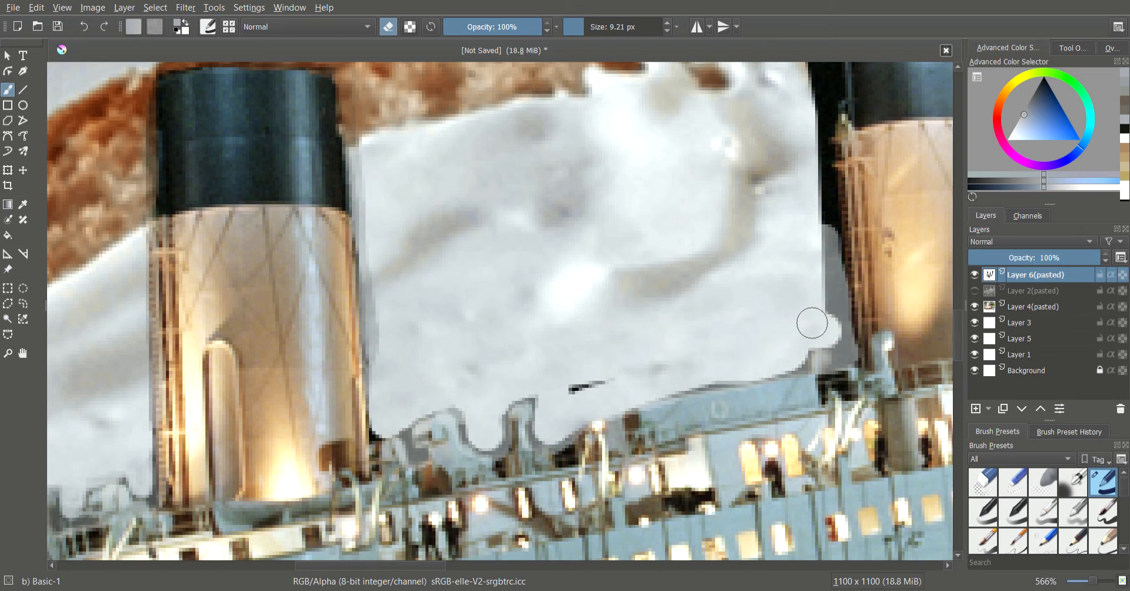
mouse_move(816, 243)
left_mouse_down()
mouse_move(822, 235)
mouse_move(836, 334)
left_mouse_up()
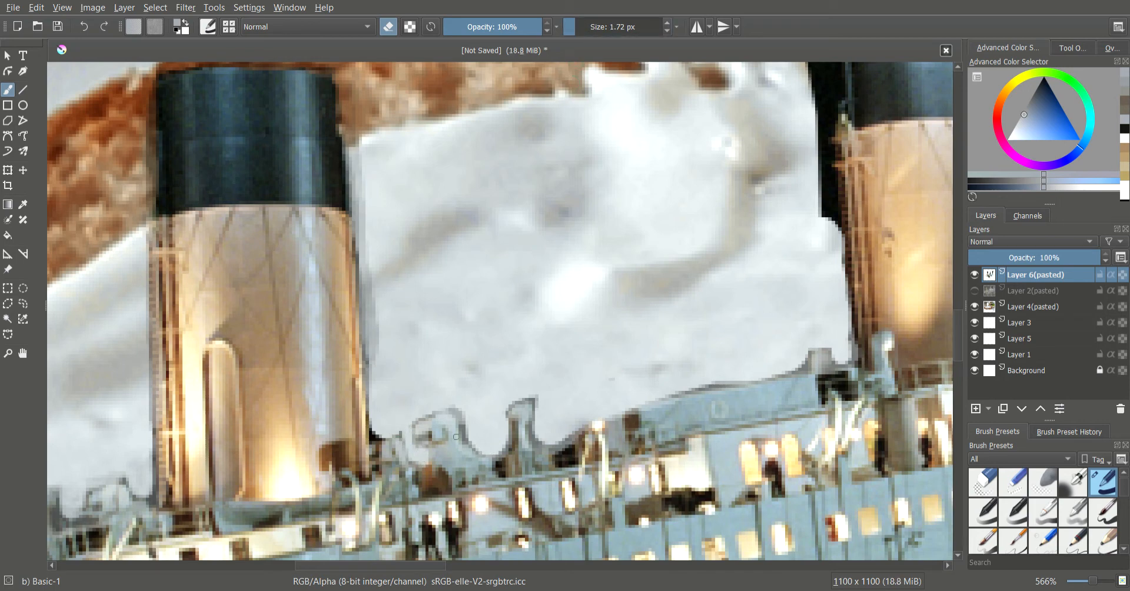
Set the eraser to 69% opacity and 14.80 px, and erase the black sky along the middle funnel's left edge and top.
scroll(841, 220, "down", 2)
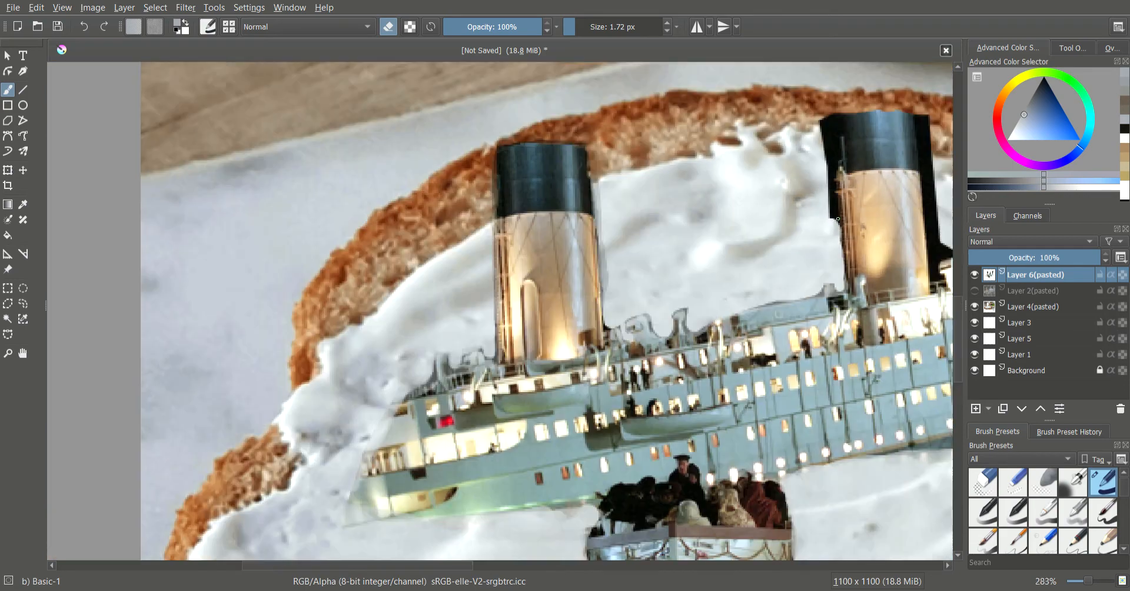
left_click_drag(443, 567, 541, 563)
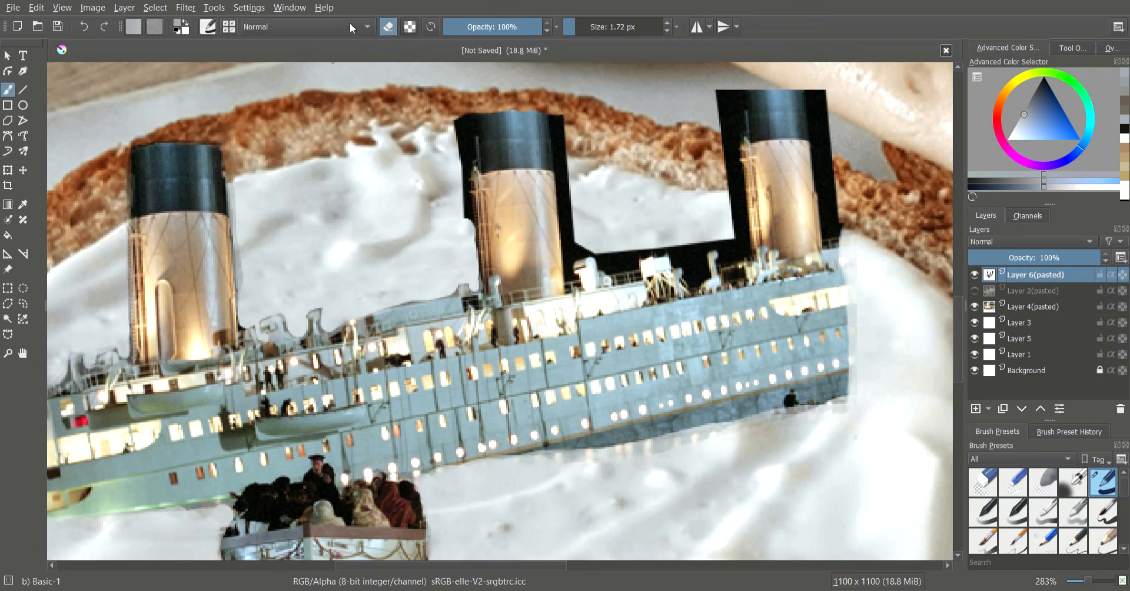
mouse_move(536, 27)
left_mouse_down()
mouse_move(518, 35)
mouse_move(595, 34)
left_mouse_up()
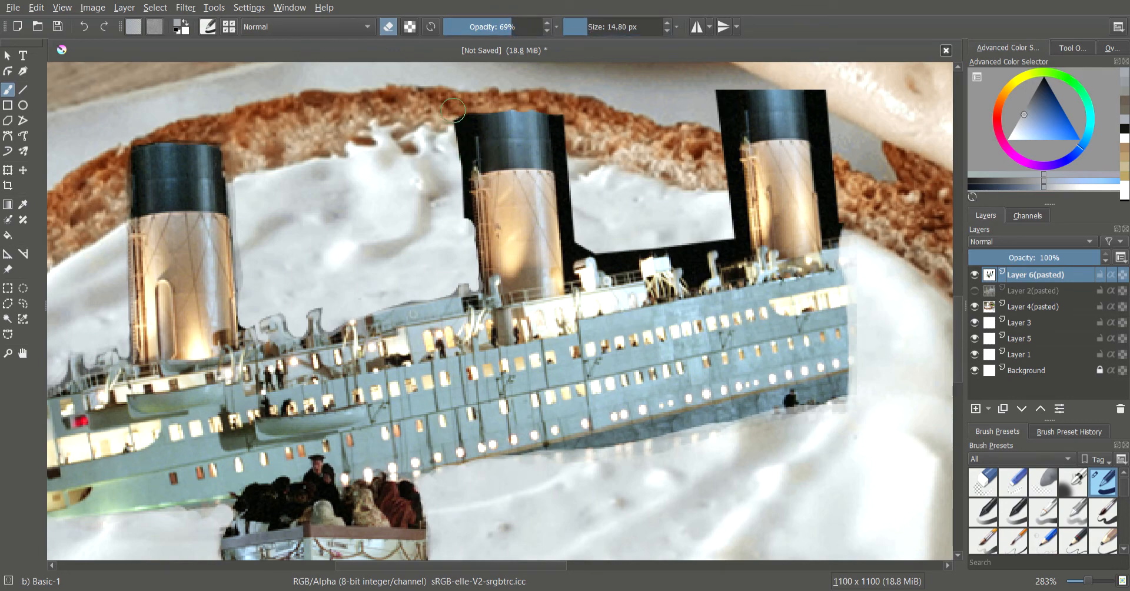
left_click_drag(453, 110, 458, 213)
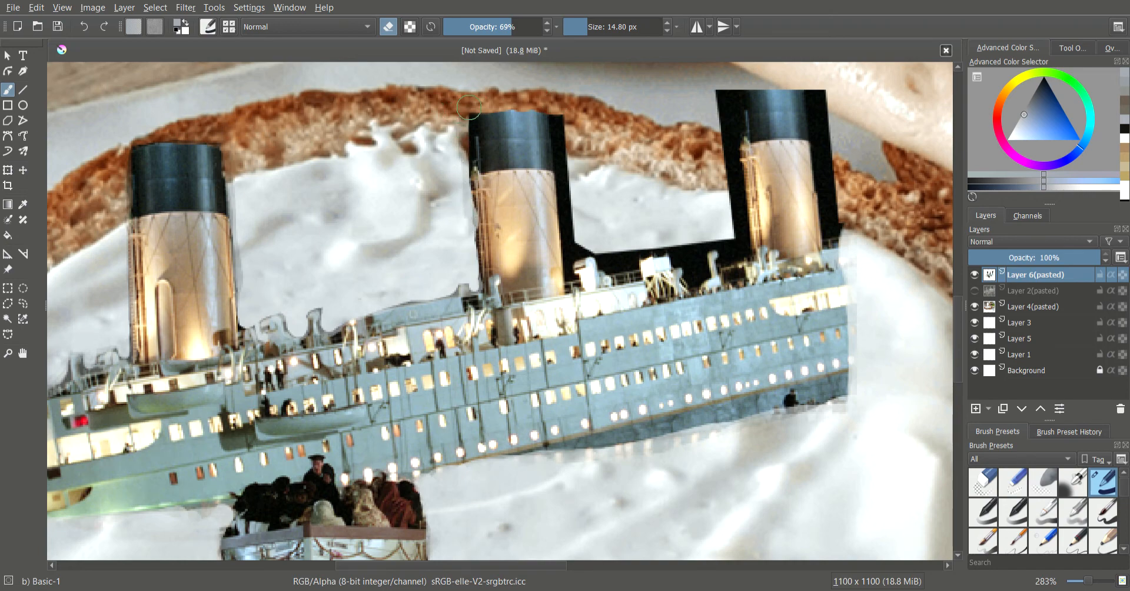
left_click_drag(560, 114, 571, 188)
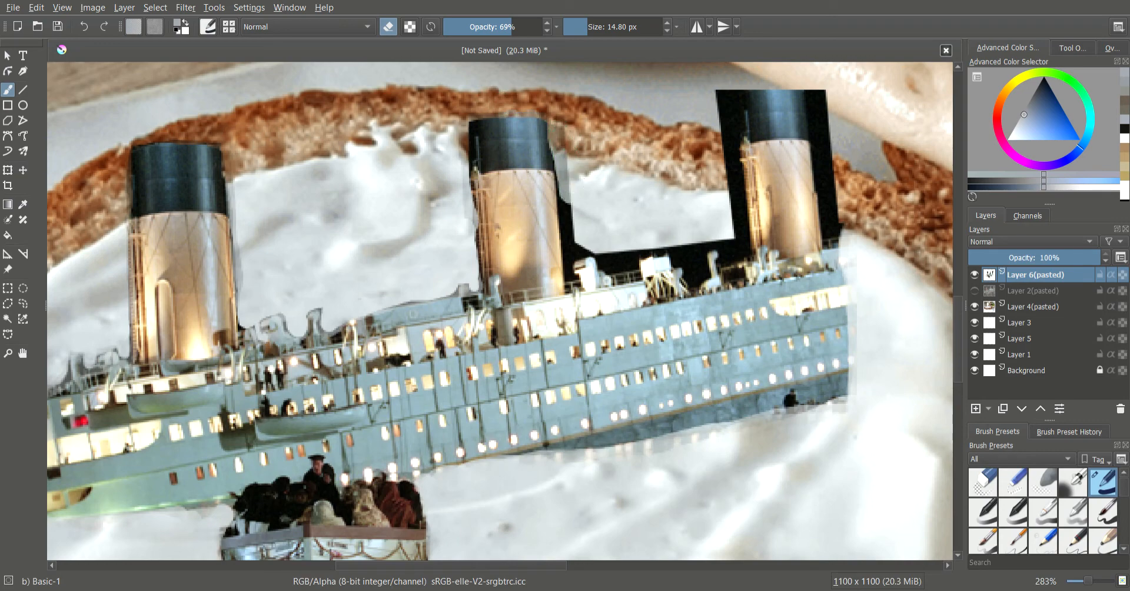
key("ctrl+z")
key("ctrl+z")
Erase the black sky down the middle funnel's right side, along the deck, and around the rightmost funnel.
mouse_move(562, 121)
left_mouse_down()
mouse_move(577, 274)
mouse_move(586, 254)
mouse_move(614, 265)
mouse_move(692, 257)
mouse_move(618, 274)
mouse_move(662, 273)
mouse_move(675, 247)
mouse_move(691, 283)
mouse_move(699, 279)
mouse_move(700, 244)
mouse_move(737, 254)
mouse_move(731, 188)
left_mouse_up()
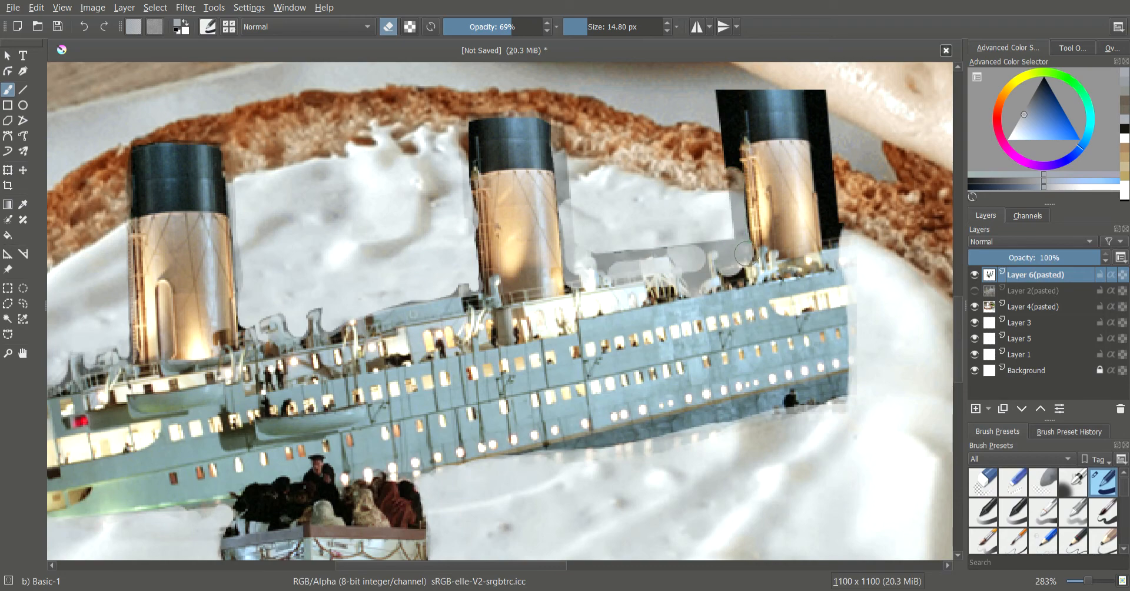
mouse_move(744, 253)
left_mouse_down()
mouse_move(728, 107)
mouse_move(715, 78)
mouse_move(726, 83)
mouse_move(711, 92)
mouse_move(817, 86)
mouse_move(768, 81)
mouse_move(733, 91)
mouse_move(822, 89)
mouse_move(835, 234)
mouse_move(818, 85)
left_mouse_up()
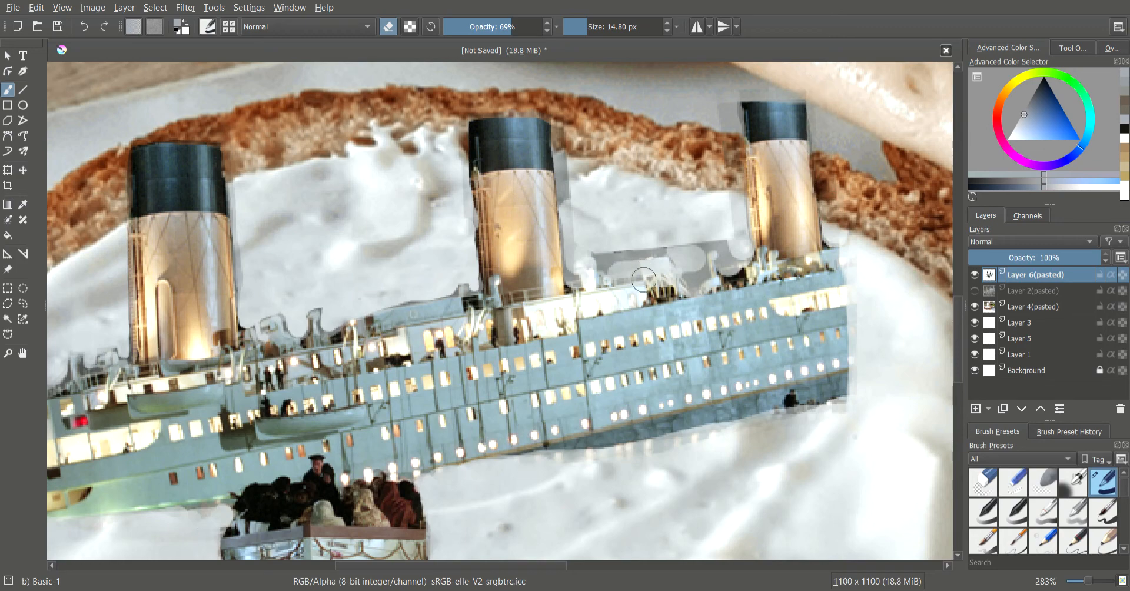
scroll(644, 279, "up", 2)
scroll(312, 244, "down", 2)
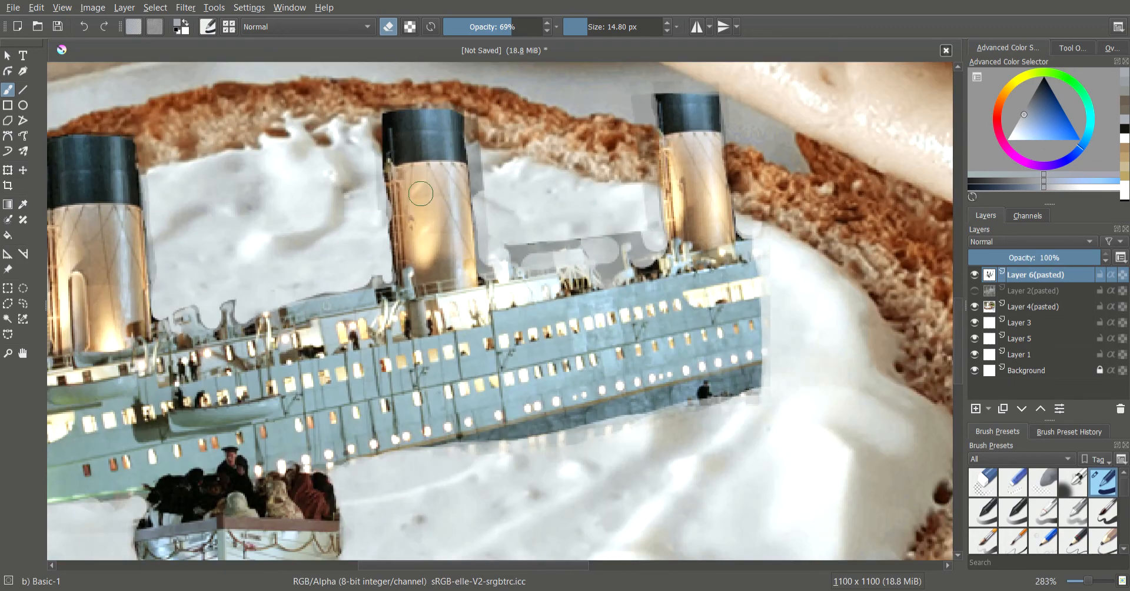
Set the eraser to 81% opacity and 39.77 px, and clear the gray residue beside the middle funnel's upper right edge.
scroll(420, 193, "up", 2)
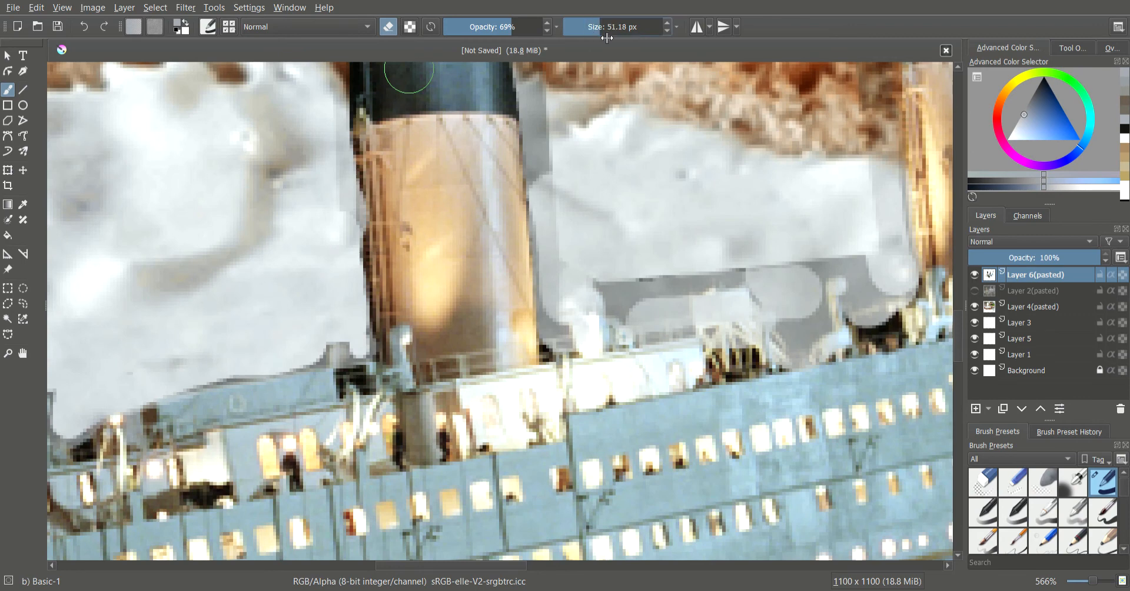
left_click_drag(534, 31, 542, 31)
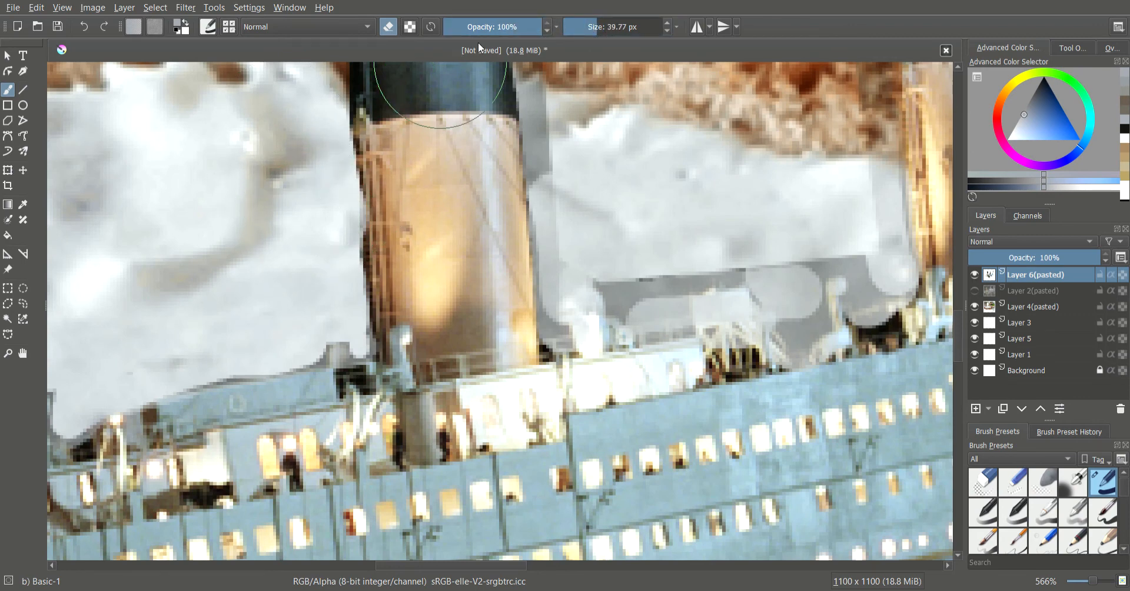
left_click_drag(533, 30, 519, 34)
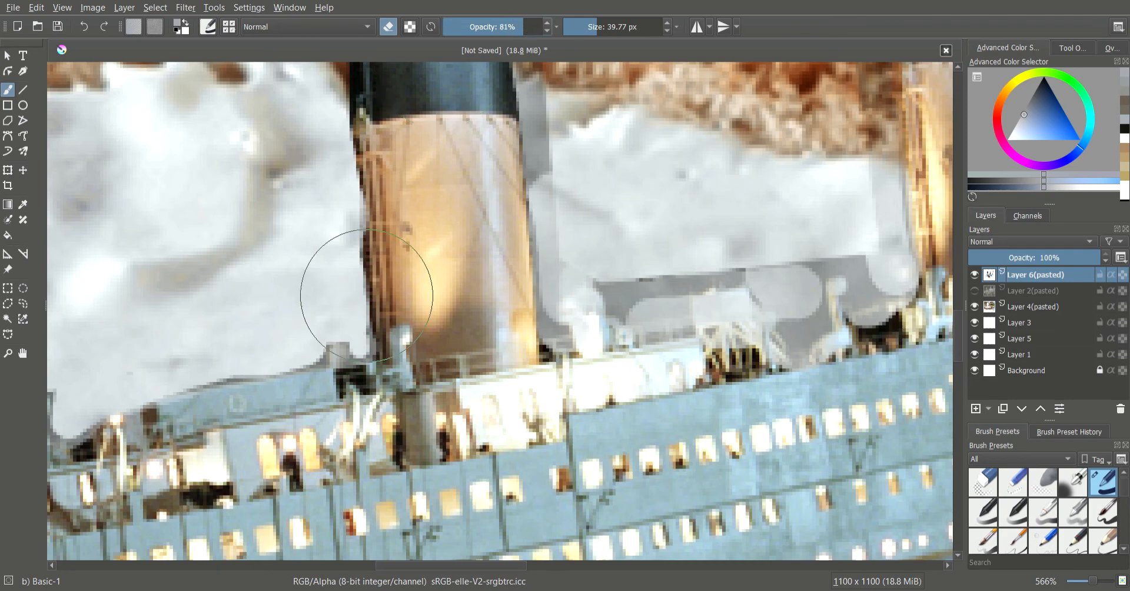
scroll(366, 282, "down", 2)
scroll(327, 167, "up", 1)
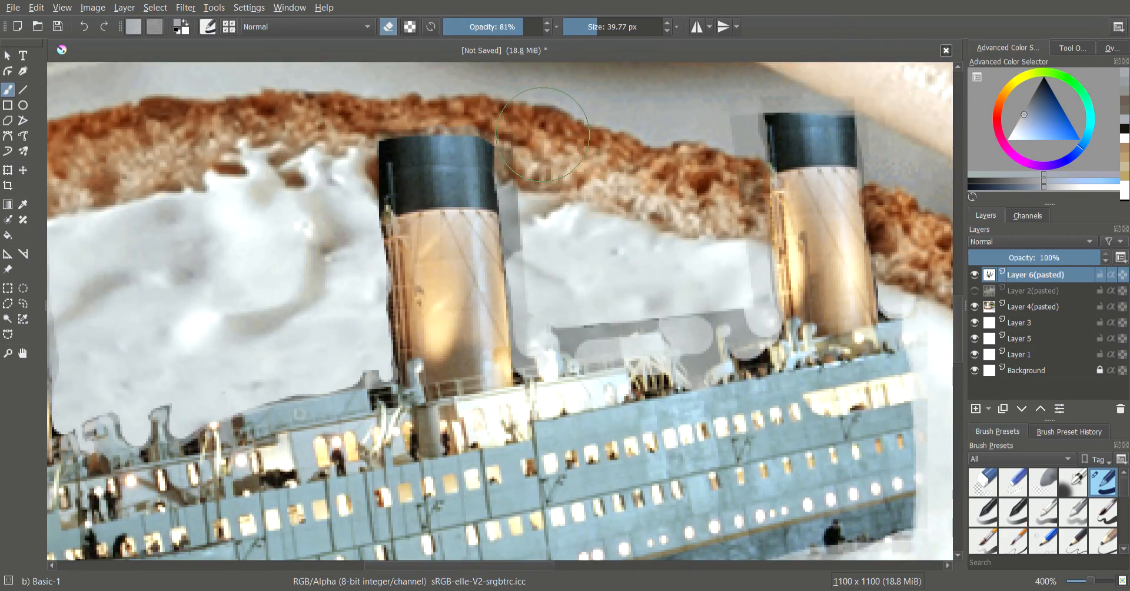
mouse_move(542, 135)
left_mouse_down()
mouse_move(554, 266)
mouse_move(552, 171)
left_mouse_up()
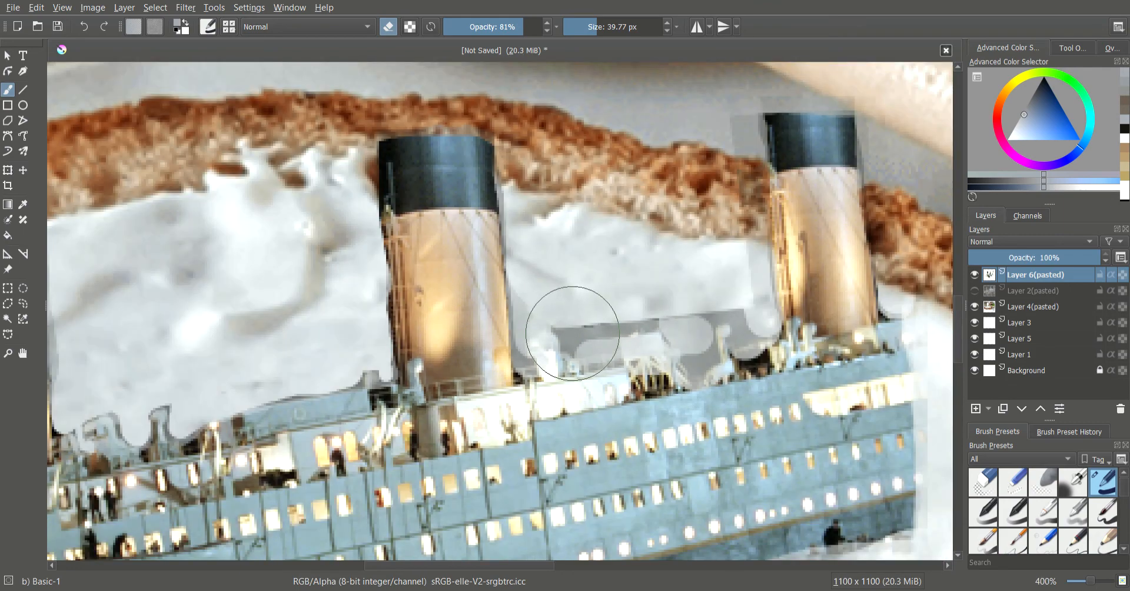
Reduce the eraser to 9.21 px and clear the gray remnants above the deck from the middle funnel's base toward the rightmost funnel.
scroll(572, 333, "up", 2)
left_click(591, 35)
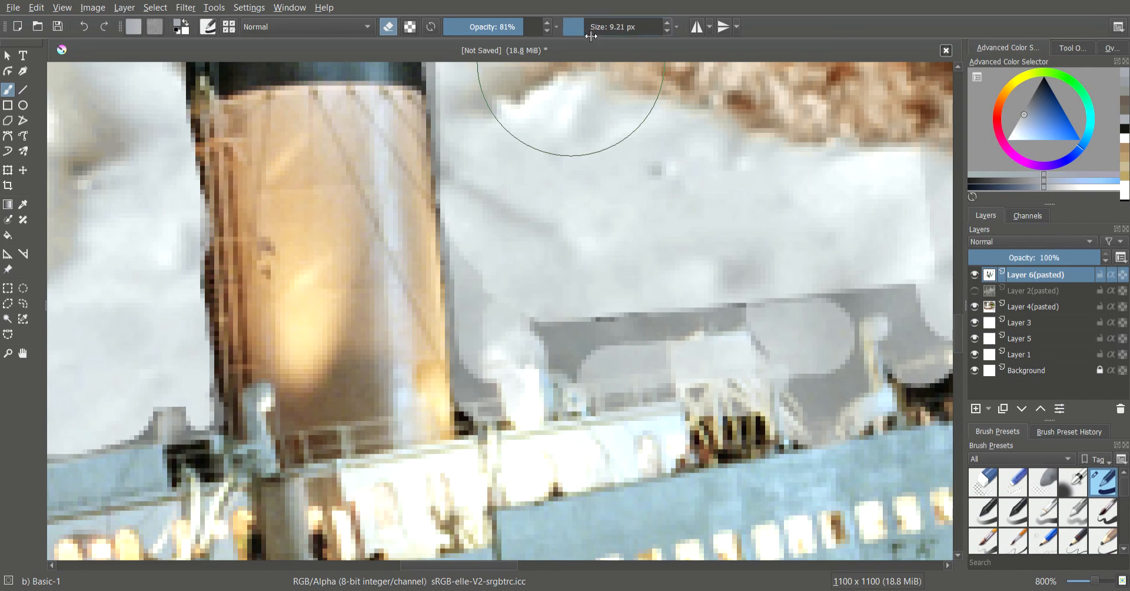
mouse_move(480, 298)
left_mouse_down()
mouse_move(471, 274)
mouse_move(482, 364)
left_mouse_up()
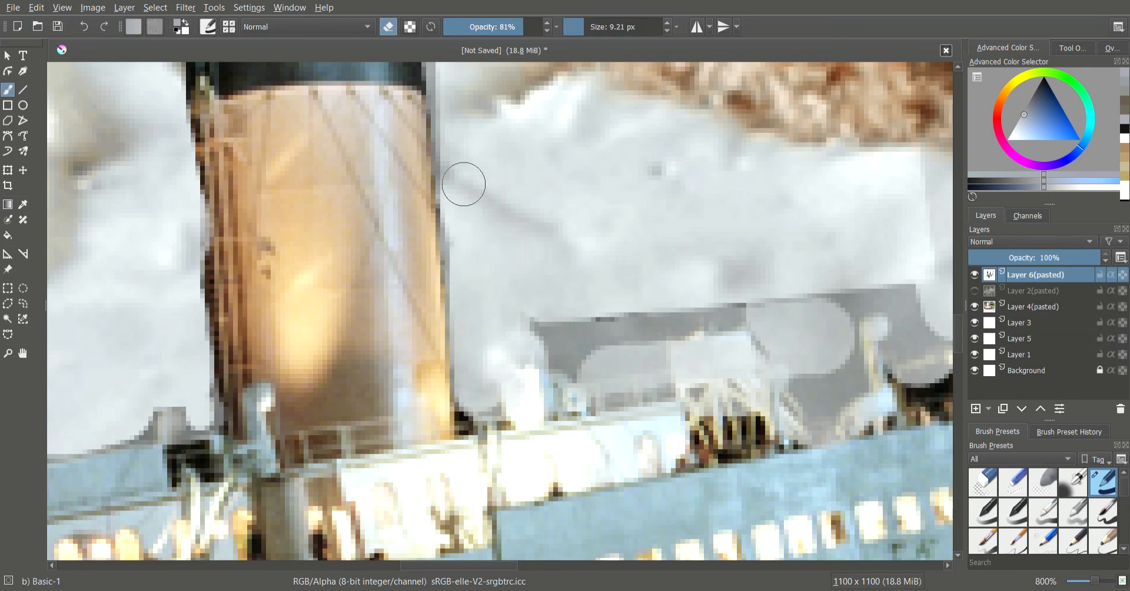
mouse_move(464, 184)
left_mouse_down()
mouse_move(475, 371)
mouse_move(533, 320)
mouse_move(564, 333)
mouse_move(582, 362)
mouse_move(599, 342)
mouse_move(648, 336)
mouse_move(576, 326)
mouse_move(669, 324)
mouse_move(554, 327)
mouse_move(655, 344)
mouse_move(584, 333)
mouse_move(748, 312)
mouse_move(781, 324)
mouse_move(795, 349)
mouse_move(780, 336)
mouse_move(817, 346)
mouse_move(810, 288)
mouse_move(843, 293)
mouse_move(825, 380)
mouse_move(803, 371)
mouse_move(822, 404)
mouse_move(834, 357)
left_mouse_up()
Raise the eraser opacity to 95% and remove the gray patch above the deck and the haze along the rightmost funnel's left side.
left_click(537, 28)
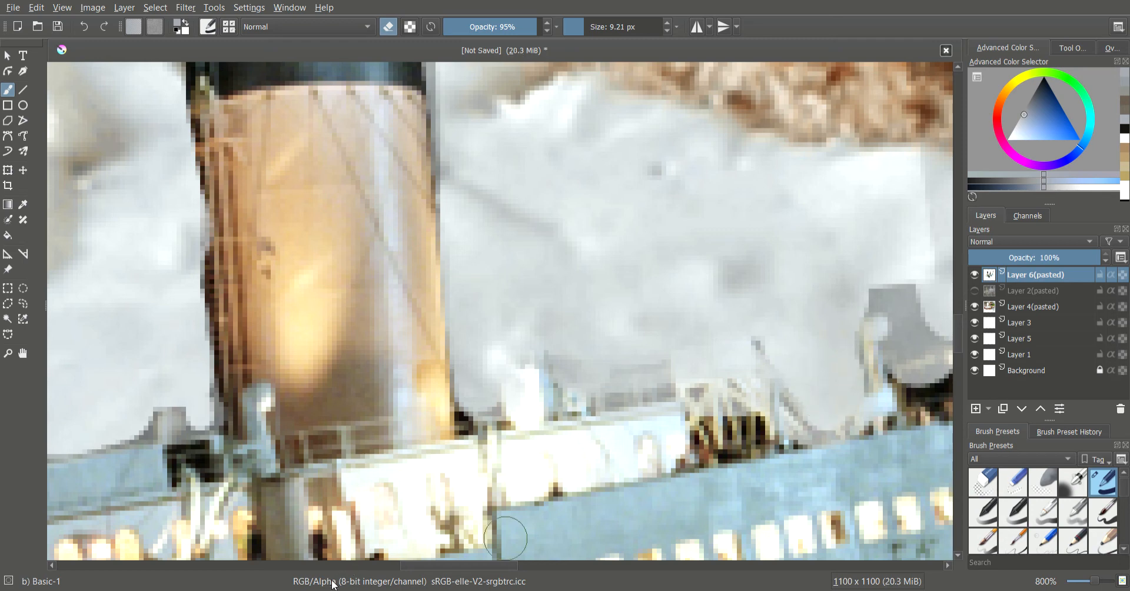
left_click_drag(419, 570, 504, 570)
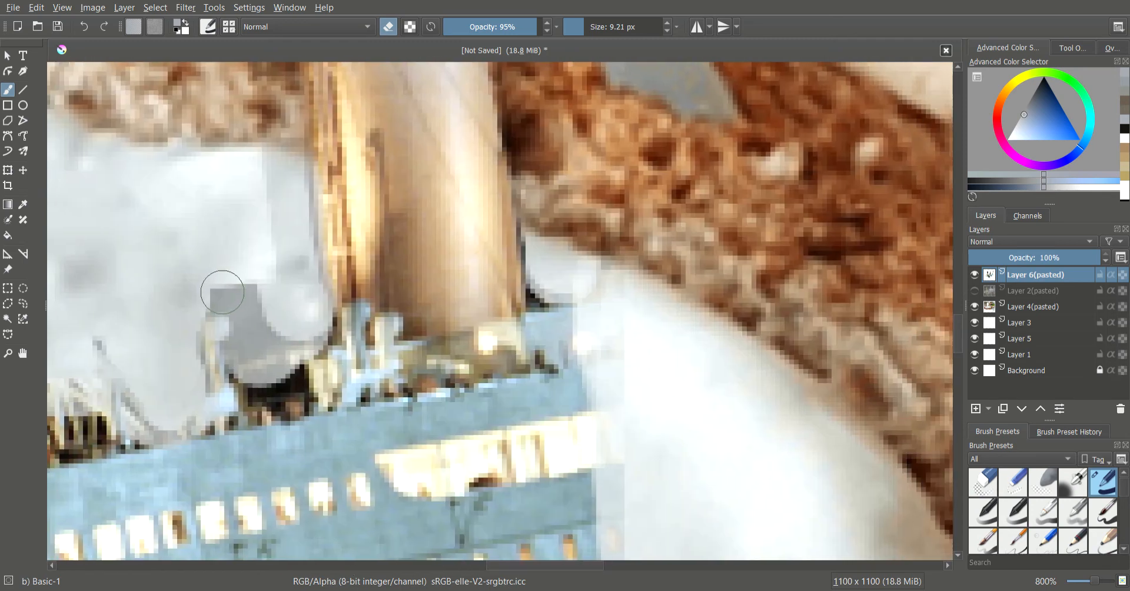
mouse_move(251, 305)
left_mouse_down()
mouse_move(246, 339)
mouse_move(186, 342)
mouse_move(265, 327)
mouse_move(239, 368)
mouse_move(285, 318)
mouse_move(293, 335)
mouse_move(307, 236)
mouse_move(308, 303)
mouse_move(284, 329)
left_mouse_up()
key("ctrl+z")
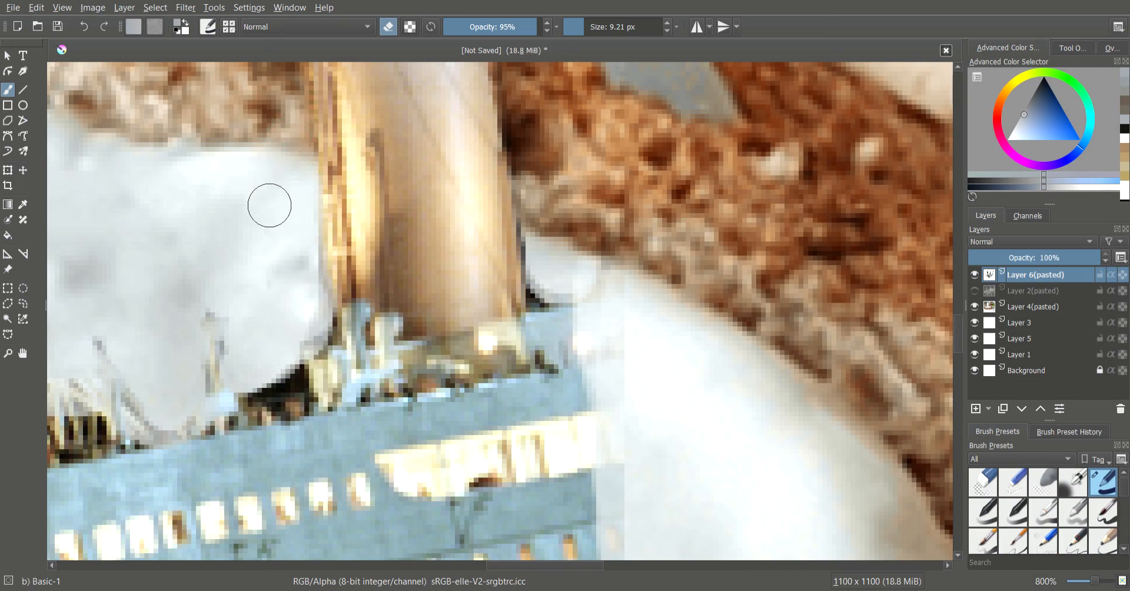
Enlarge the eraser to 31.97 px and clean the haze around the rightmost funnel's top and sides and beside the hull's cut right end.
scroll(271, 217, "down", 2)
scroll(308, 189, "down", 2)
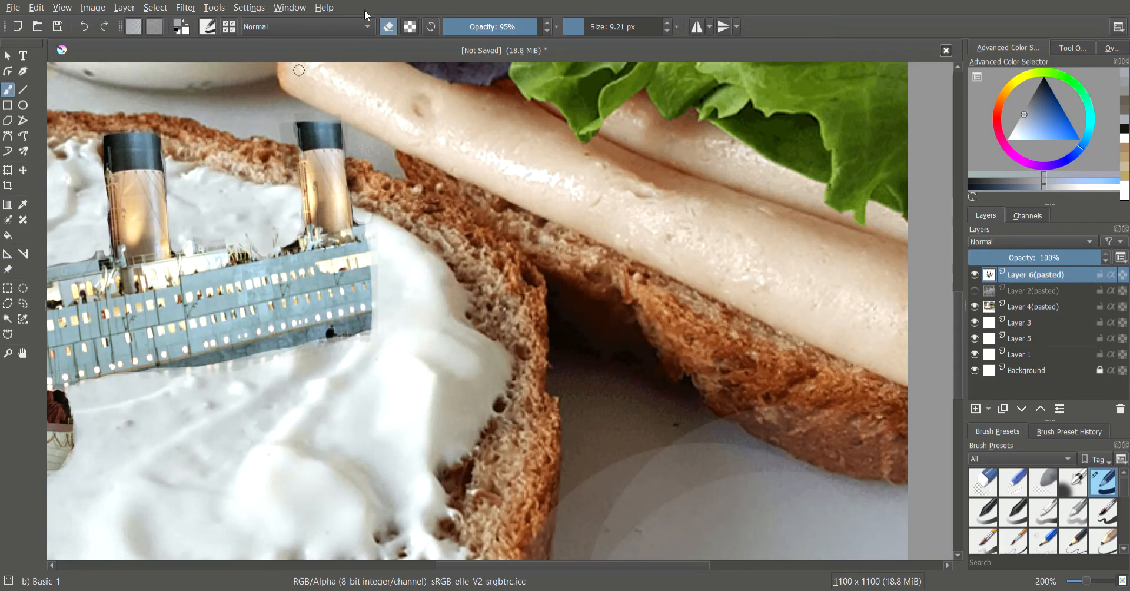
left_click_drag(579, 29, 600, 34)
left_click_drag(280, 102, 276, 182)
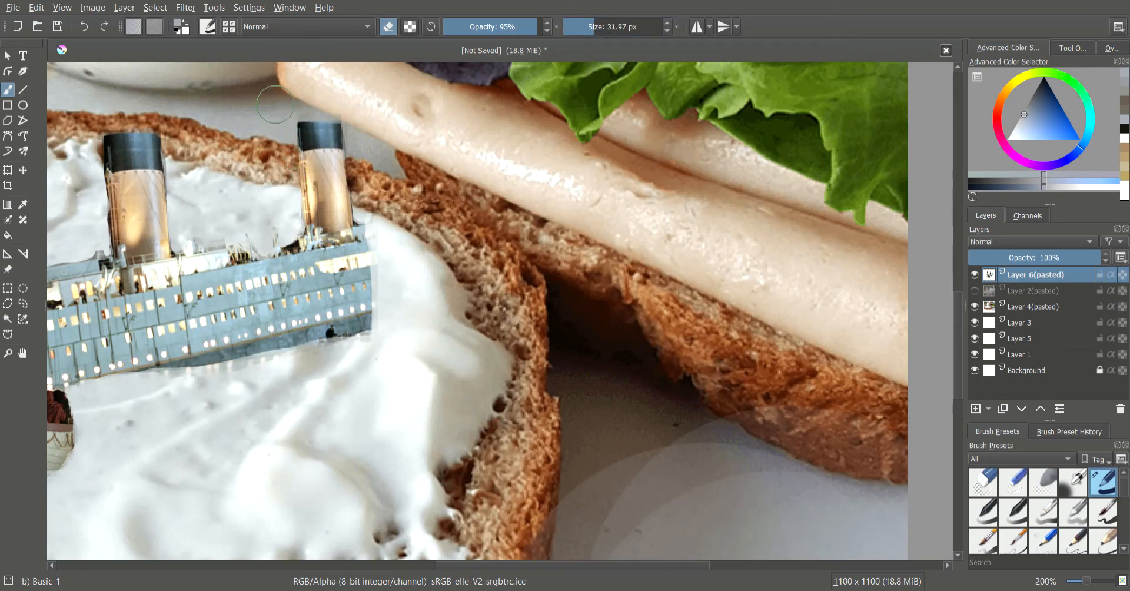
mouse_move(305, 104)
left_mouse_down()
mouse_move(335, 96)
mouse_move(361, 114)
mouse_move(361, 140)
left_mouse_up()
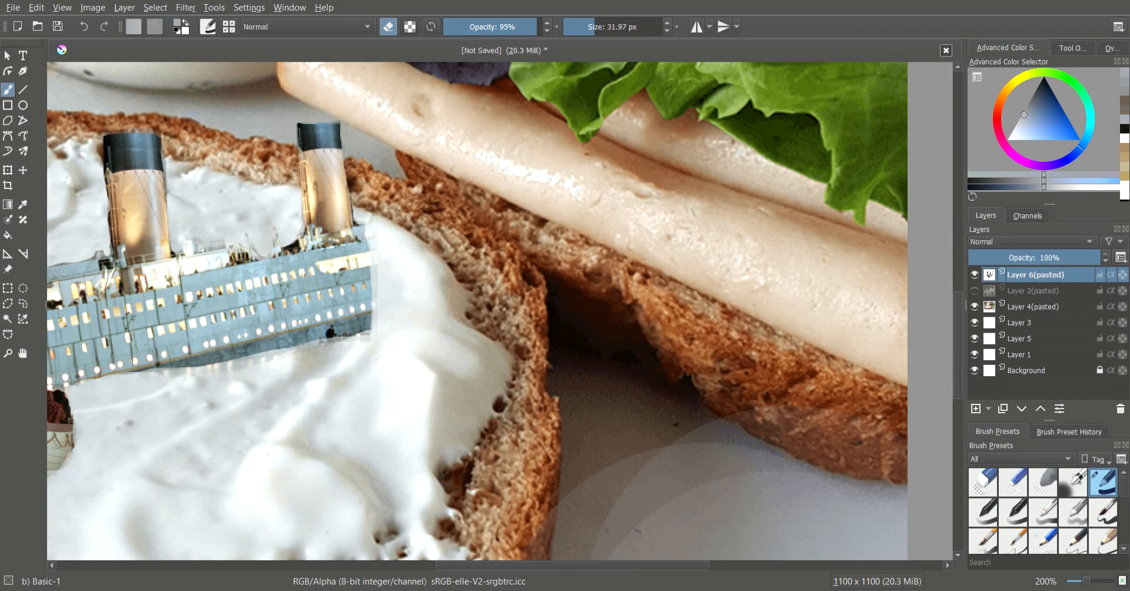
key("ctrl+z")
left_click_drag(322, 107, 312, 110)
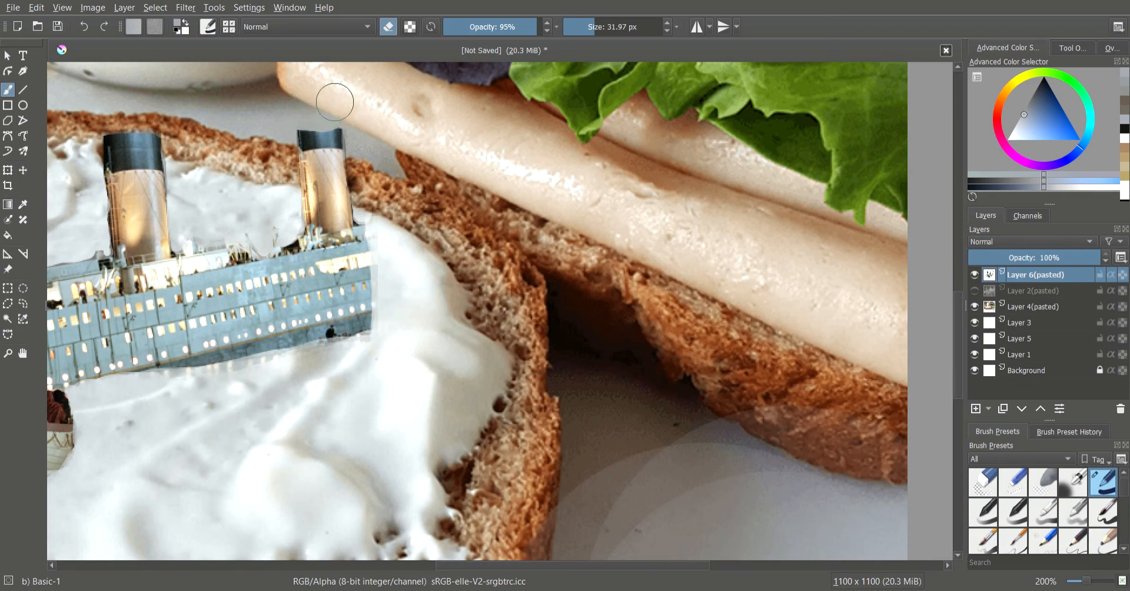
key("ctrl+z")
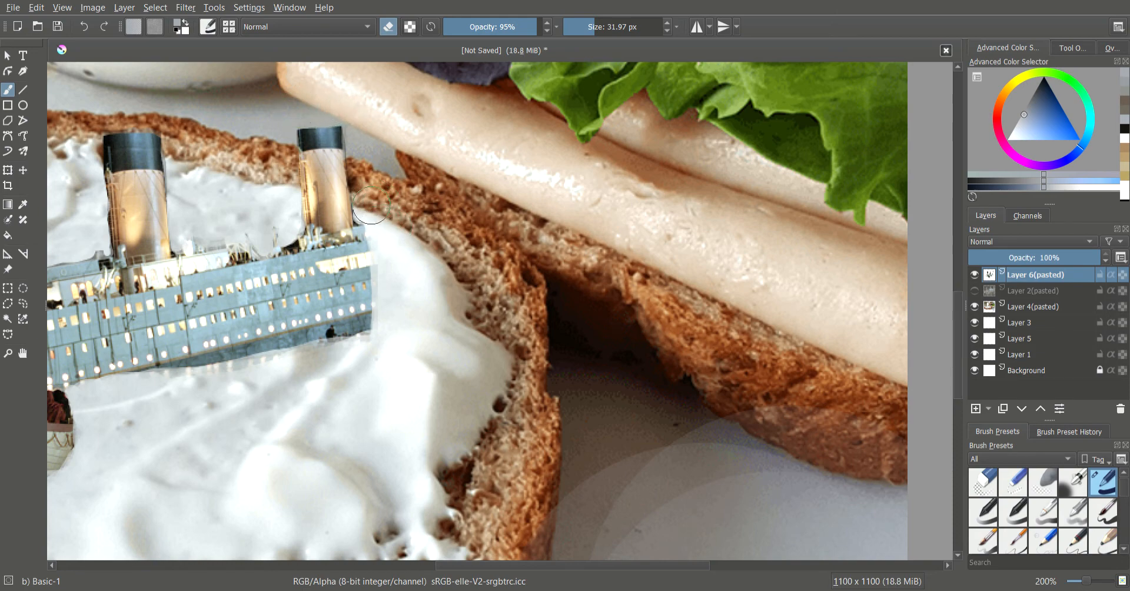
mouse_move(407, 291)
left_mouse_down()
mouse_move(399, 324)
mouse_move(364, 354)
left_mouse_up()
Add a text block with the Text tool across the jar, starting in the dark background beside it.
scroll(326, 385, "down", 4)
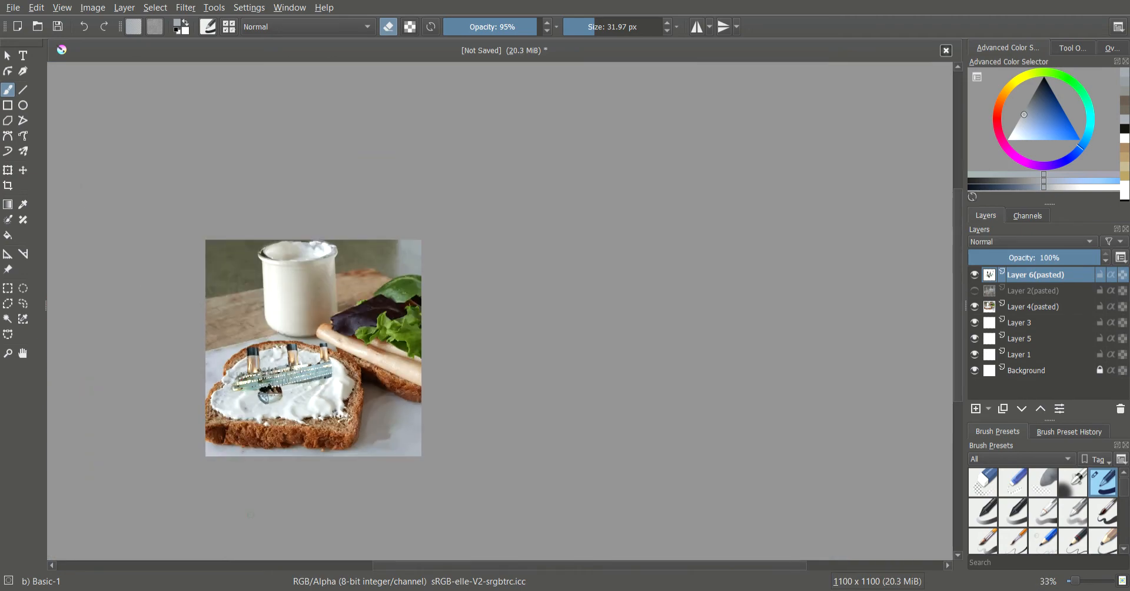
scroll(284, 429, "up", 2)
scroll(285, 429, "down", 1)
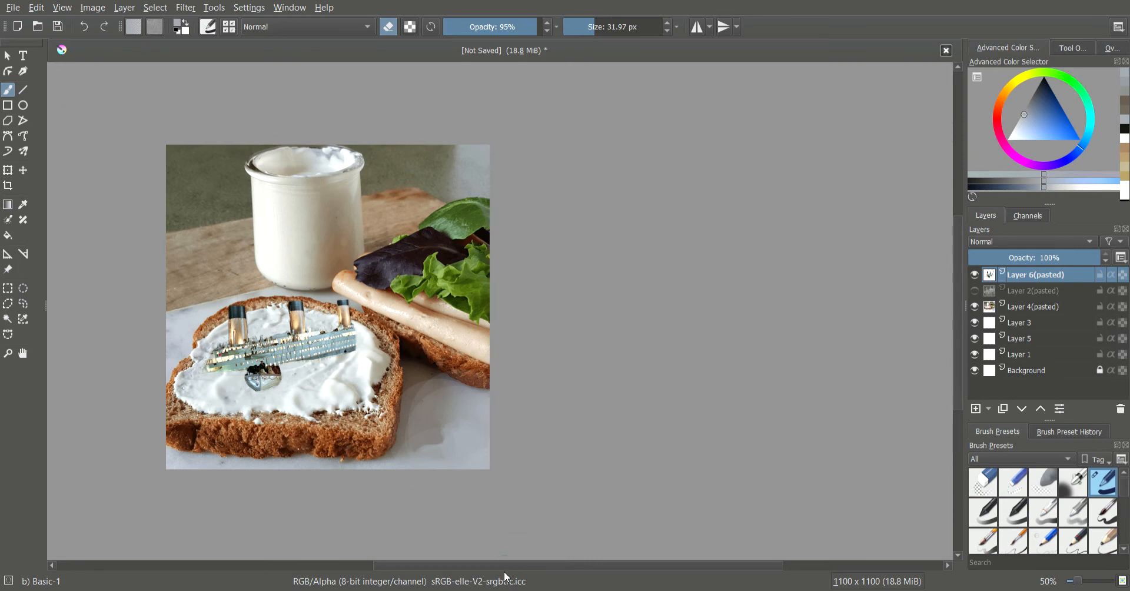
left_click_drag(507, 566, 441, 588)
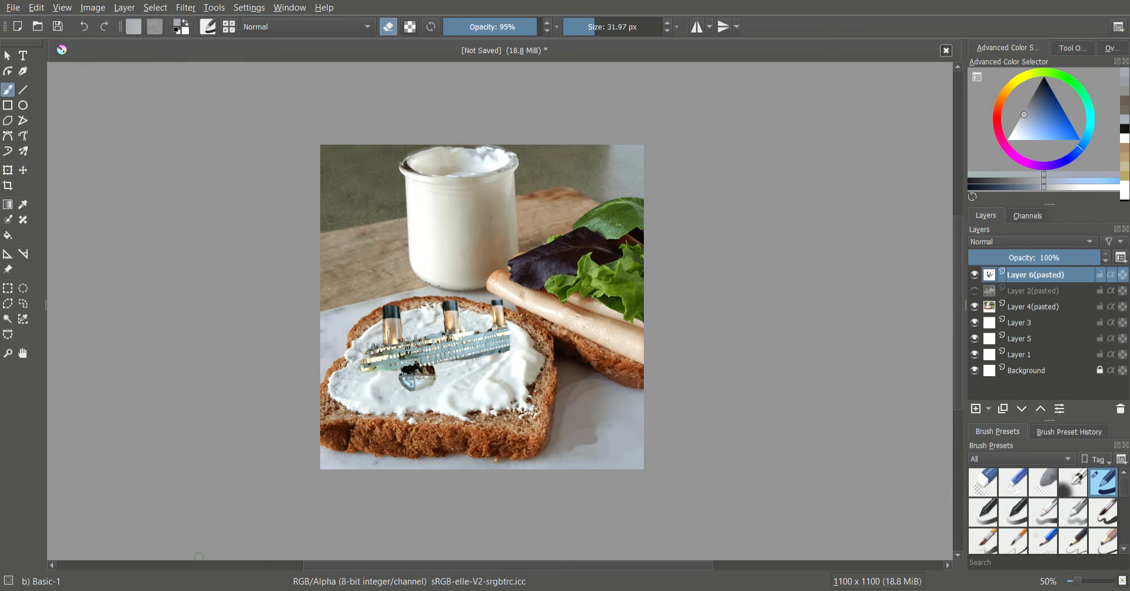
left_click(23, 55)
left_click_drag(362, 204, 537, 277)
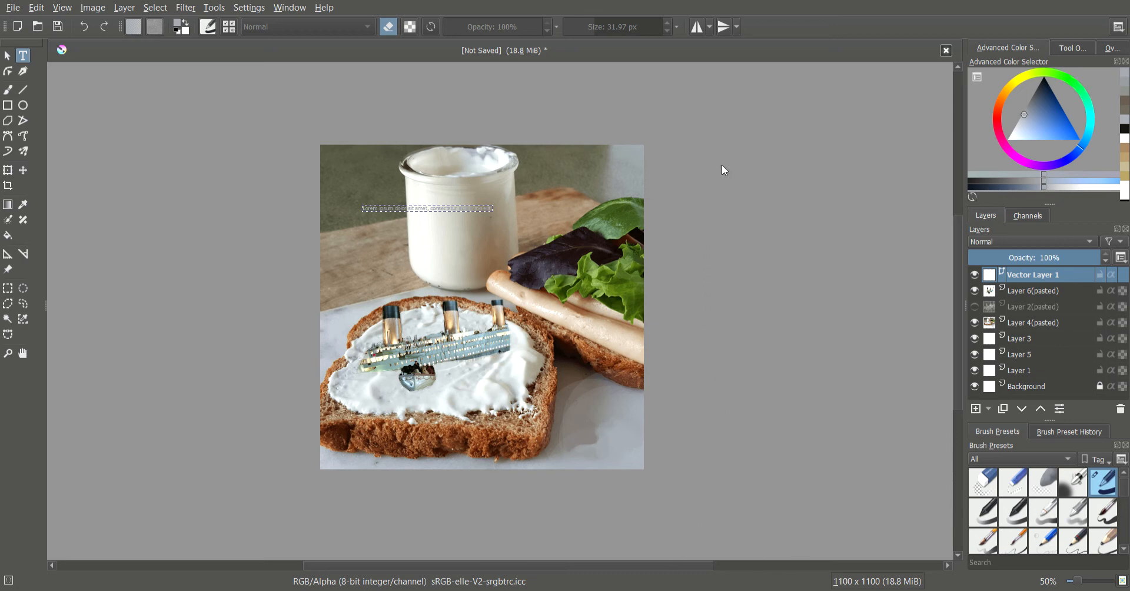
Set the text to "Sink In The Mayo" in white with a heavy bold typeface and move it down across the jar's base.
left_click(786, 445)
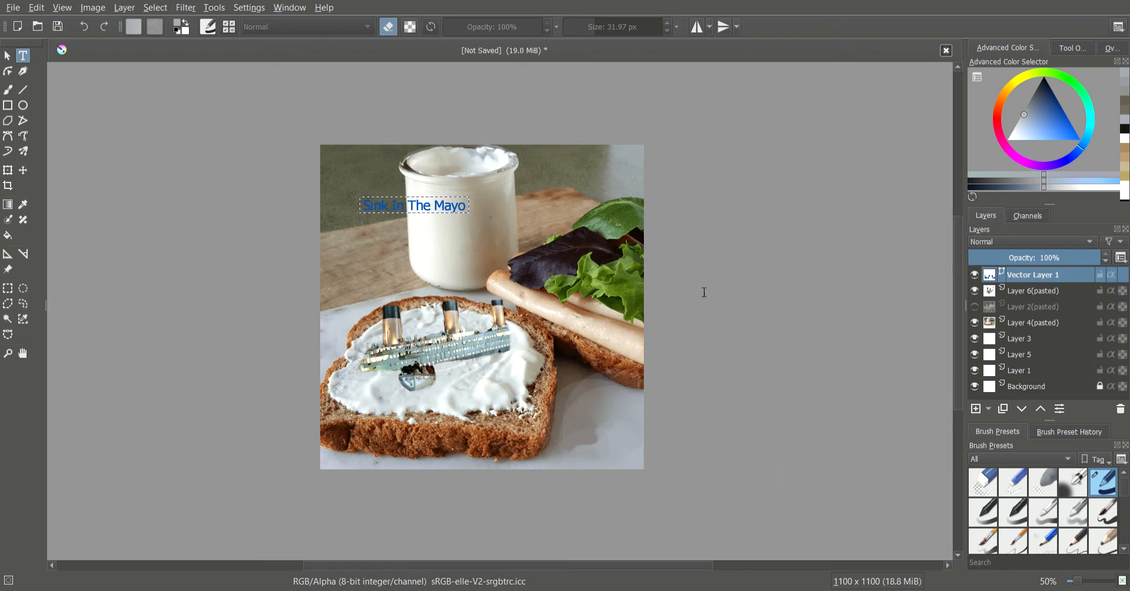
left_click(785, 452)
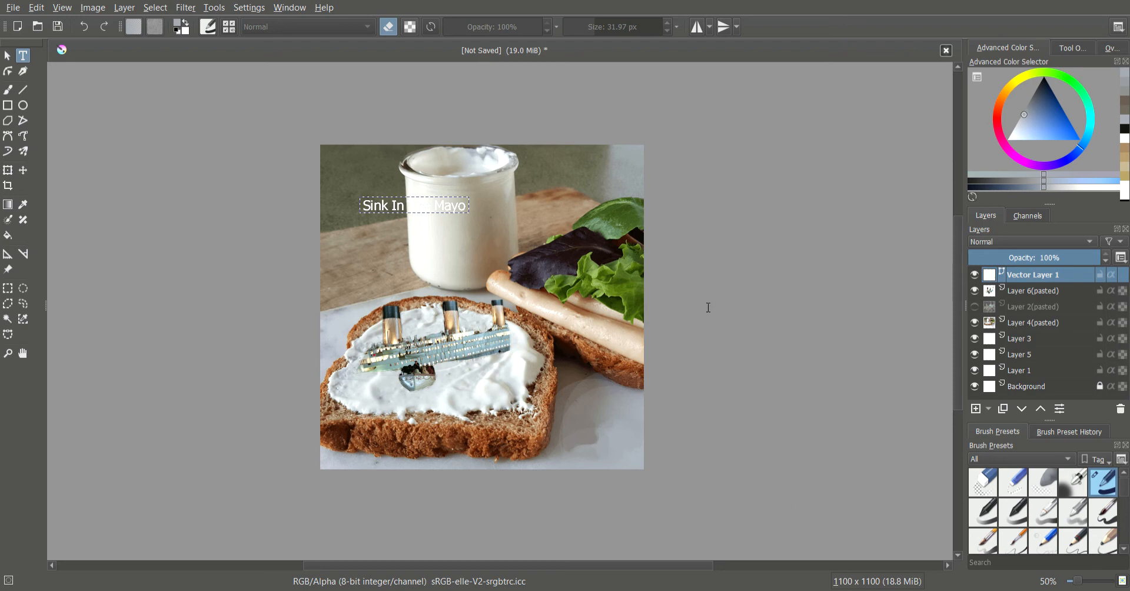
left_click(788, 451)
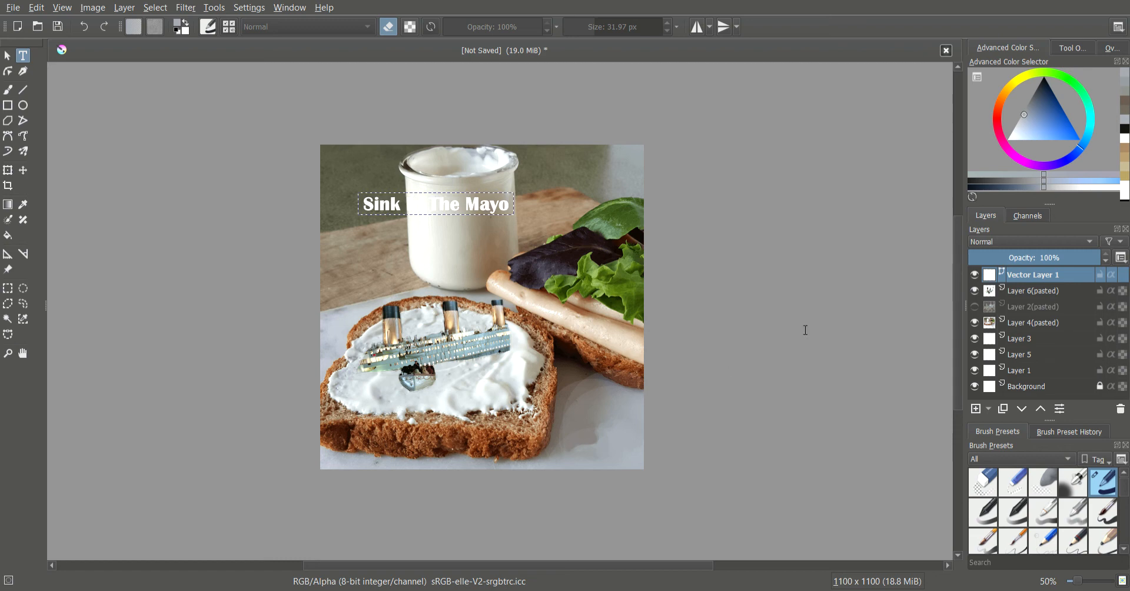
left_click(837, 450)
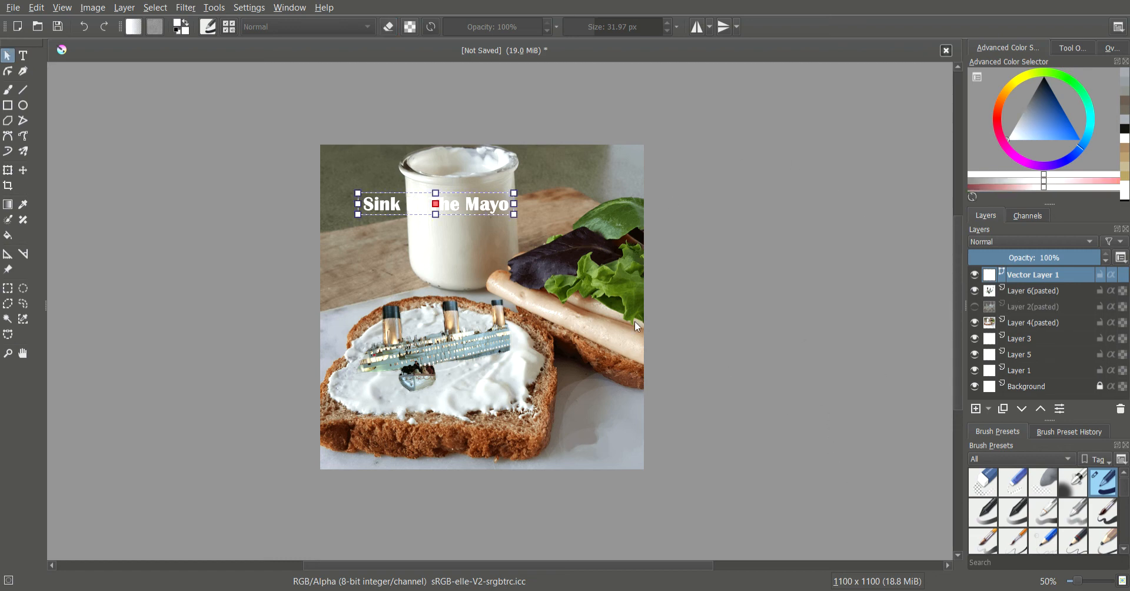
left_click_drag(486, 212, 481, 292)
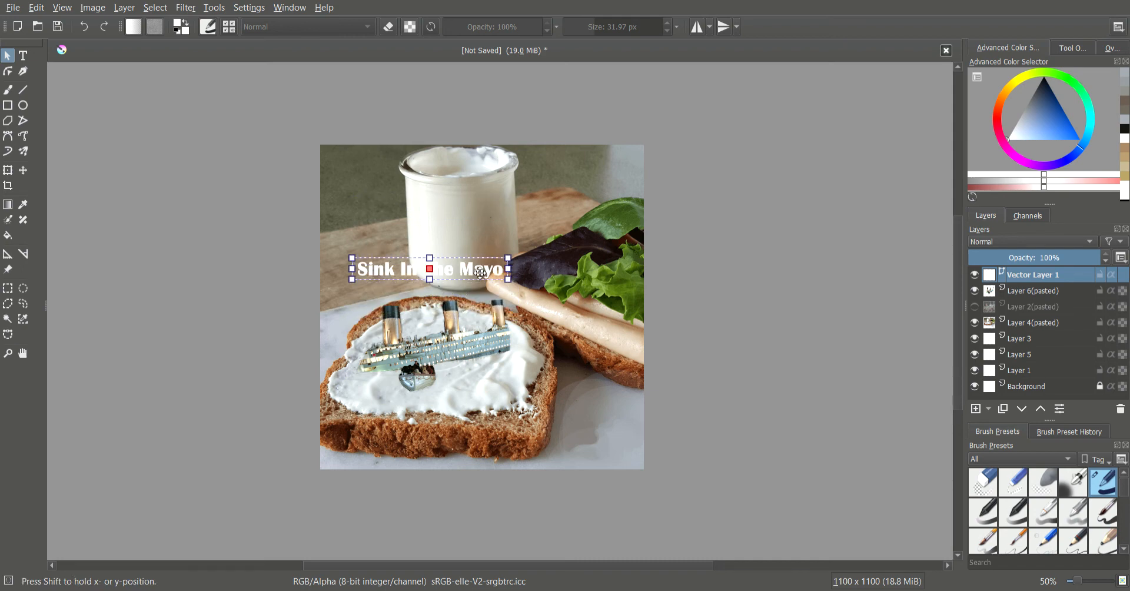
Add a paint layer above the text and outline a curved label band around the jar's middle with a polygonal selection.
scroll(471, 224, "up", 1)
scroll(471, 225, "up", 2)
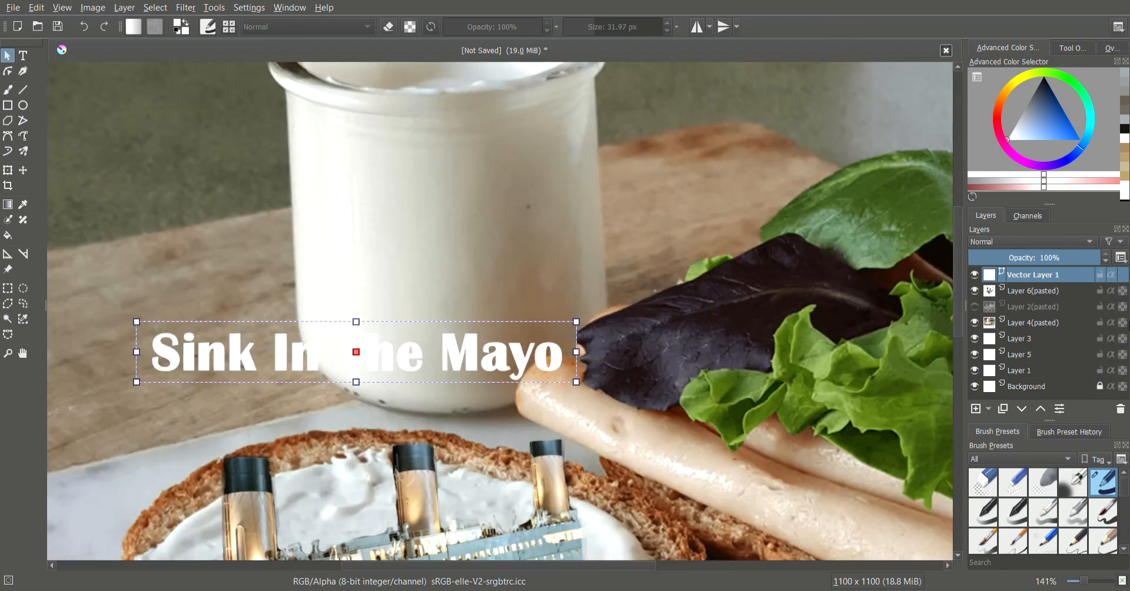
left_click(976, 408)
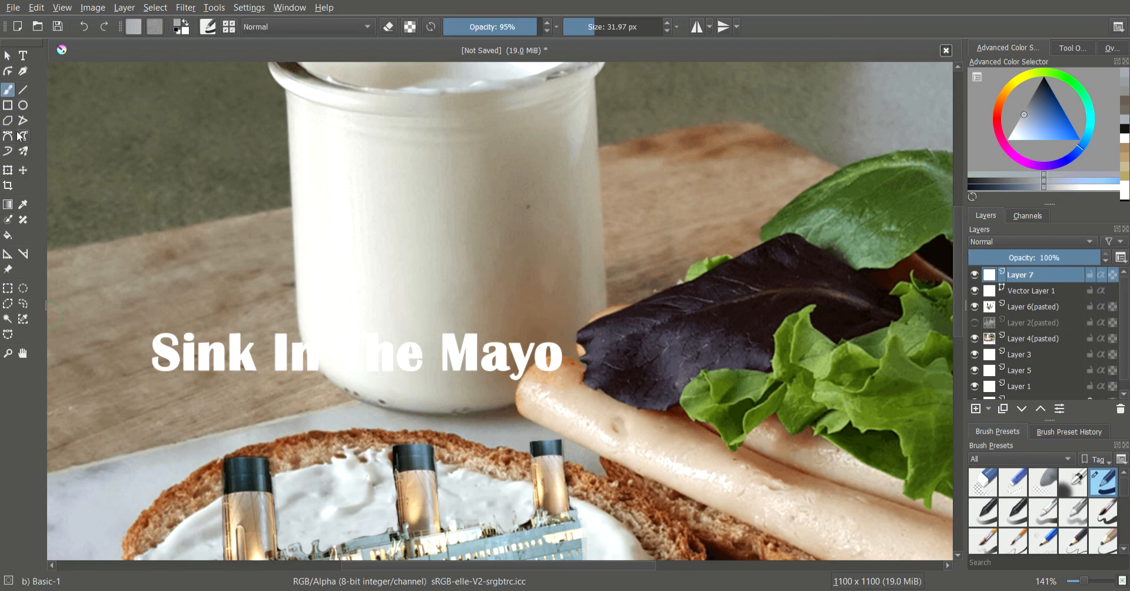
left_click(8, 304)
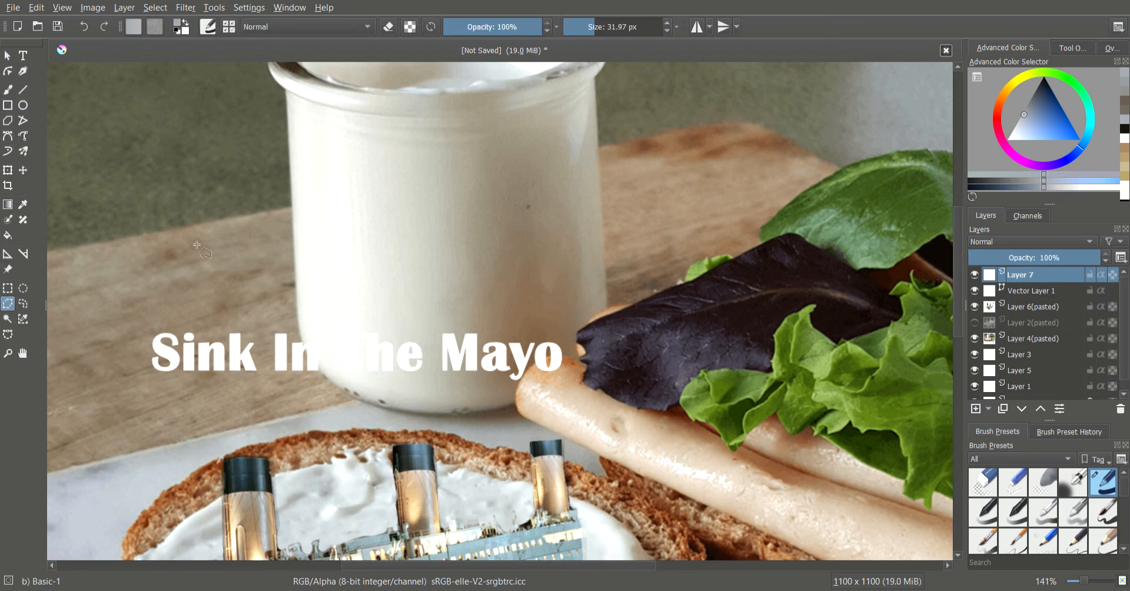
left_click(294, 213)
left_click(338, 277)
left_click(439, 290)
left_click(528, 281)
left_click(584, 260)
left_click(600, 187)
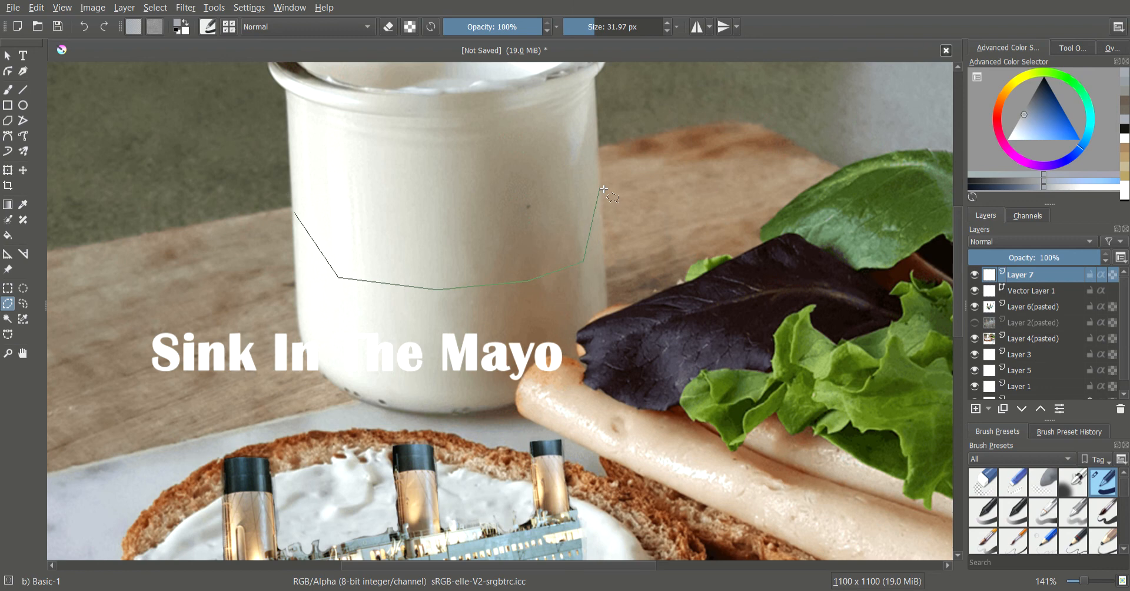
left_click(596, 118)
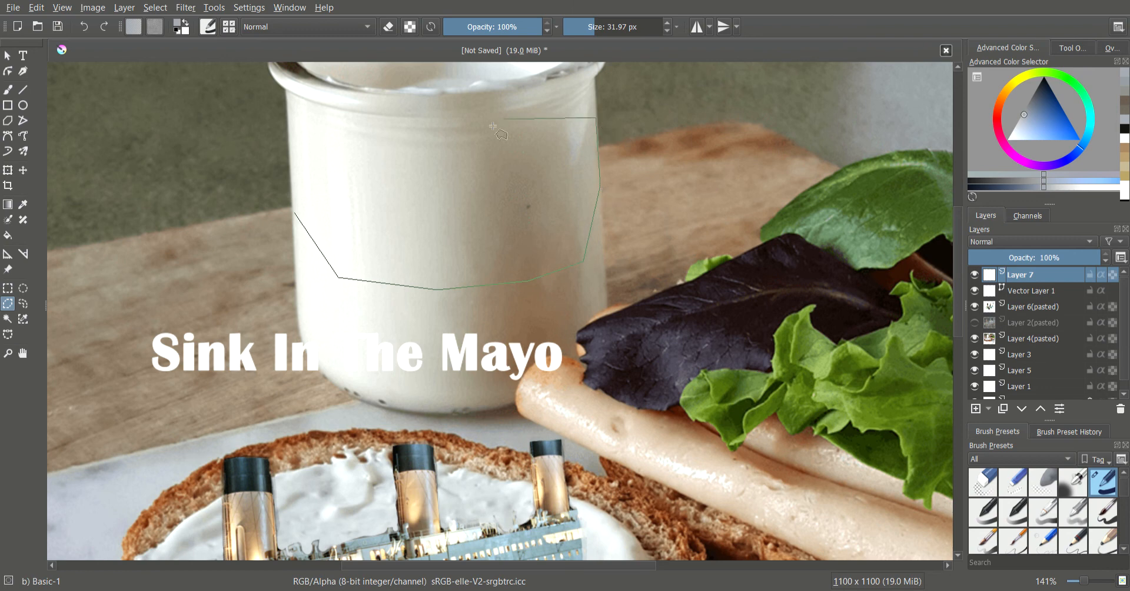
left_click(483, 159)
left_click(425, 163)
left_click(359, 155)
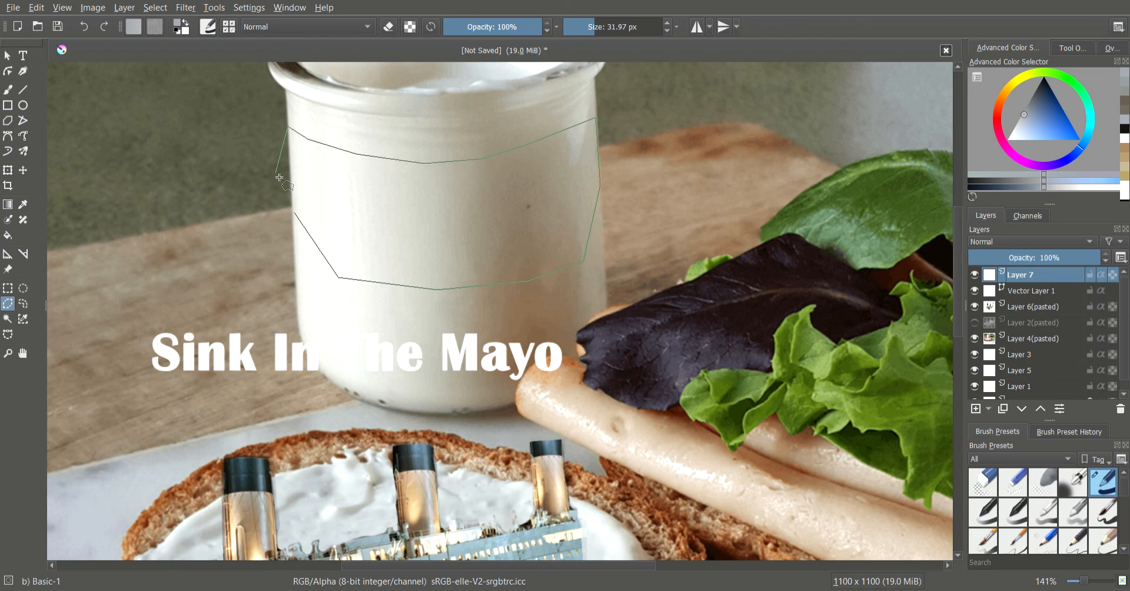
double_click(296, 216)
Fill the selected label band with bright blue at 72% opacity and clear the selection.
left_click_drag(1060, 117, 1065, 134)
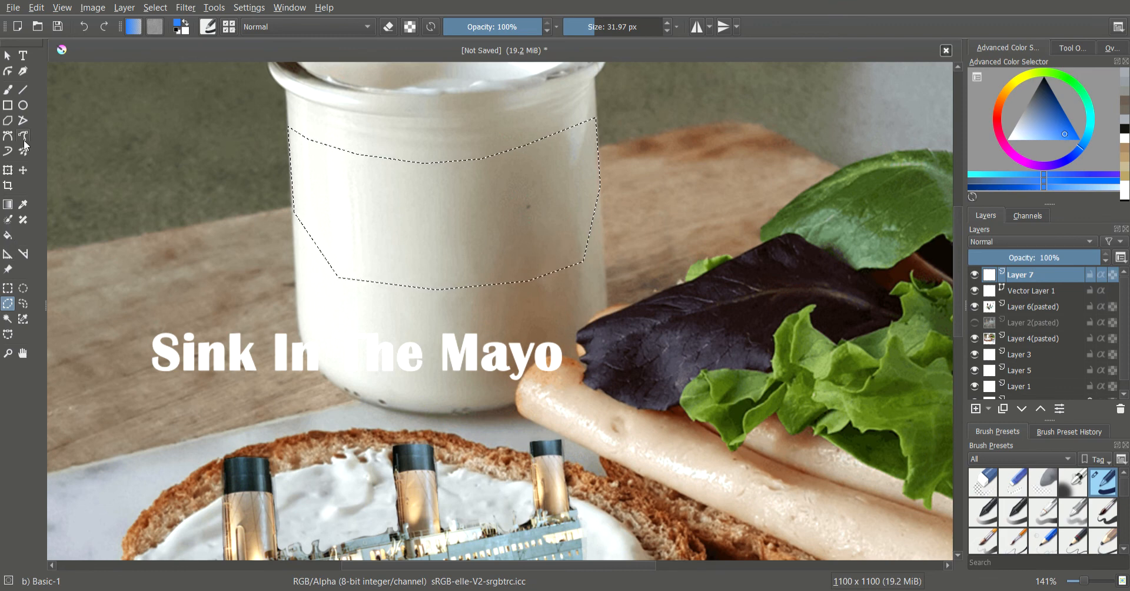
left_click(8, 235)
left_click(429, 239)
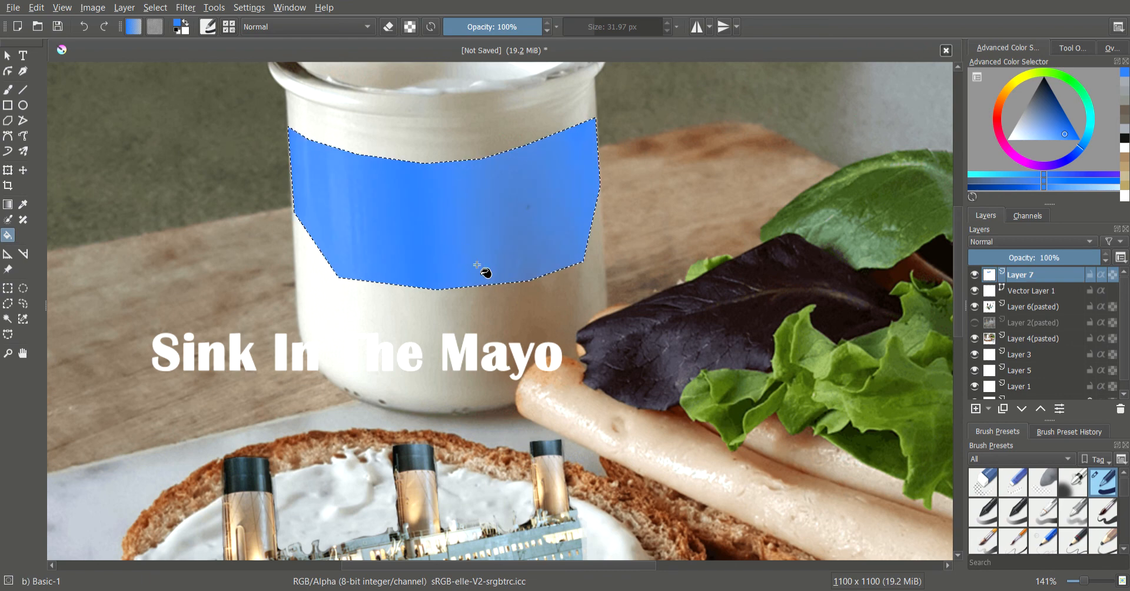
left_click_drag(537, 34, 521, 32)
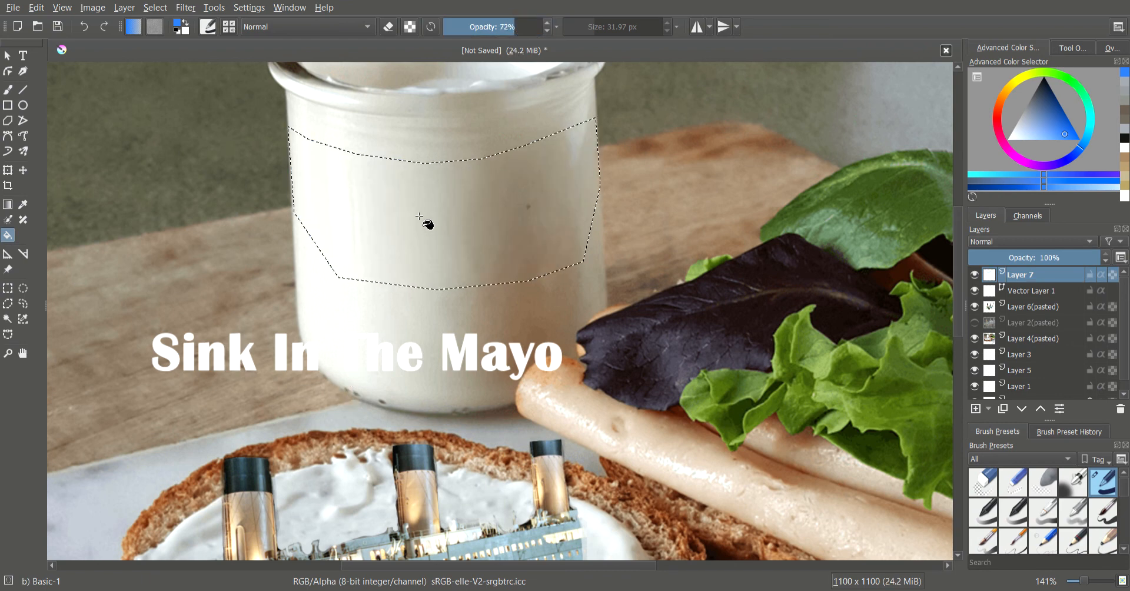
left_click(434, 232)
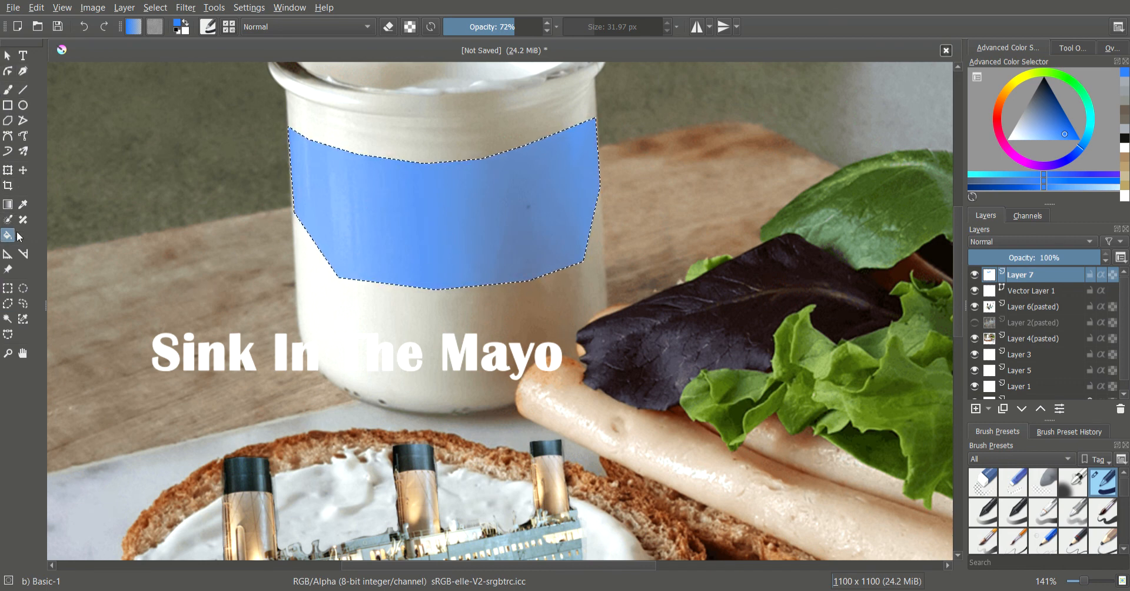
left_click(10, 292)
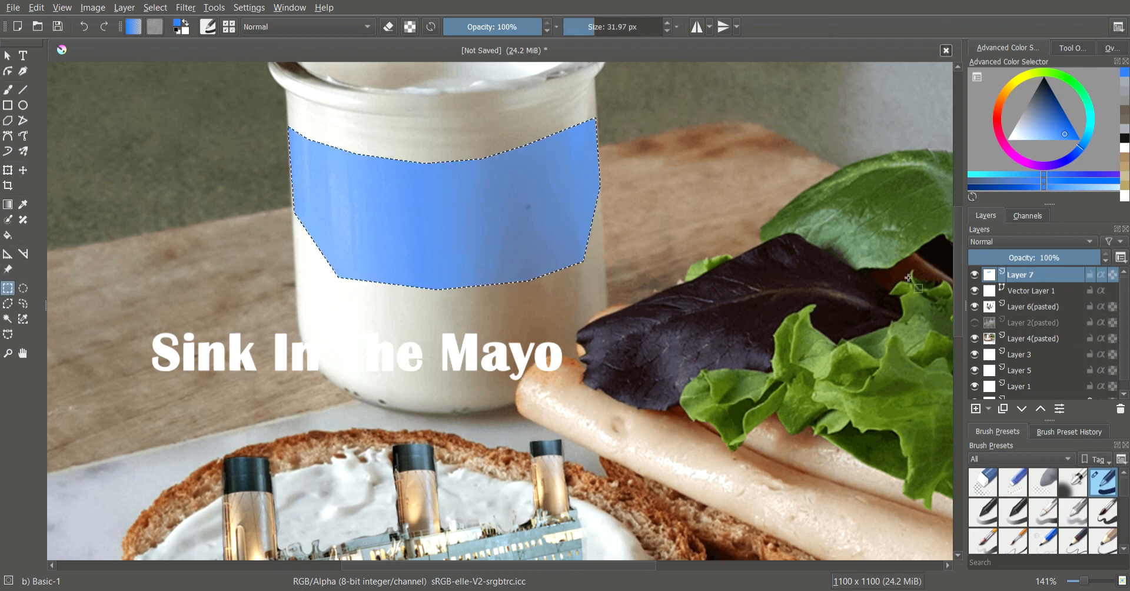
Add another paint layer and outline a taller band around the blue label, across the jar's full width, with a polygonal selection.
left_click(976, 412)
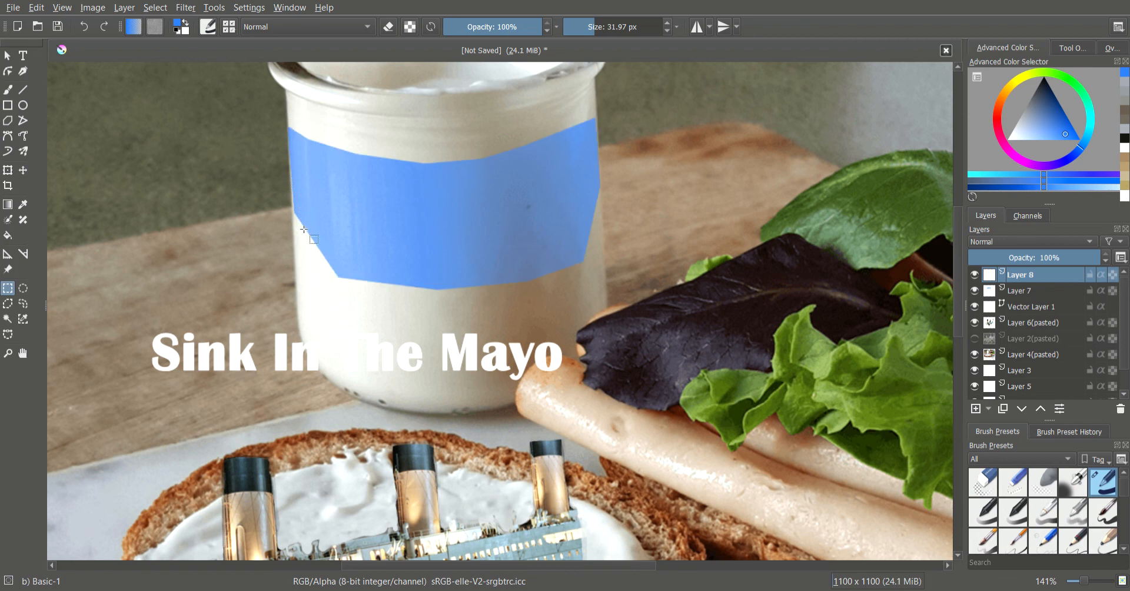
left_click(8, 303)
left_click(290, 112)
left_click(298, 298)
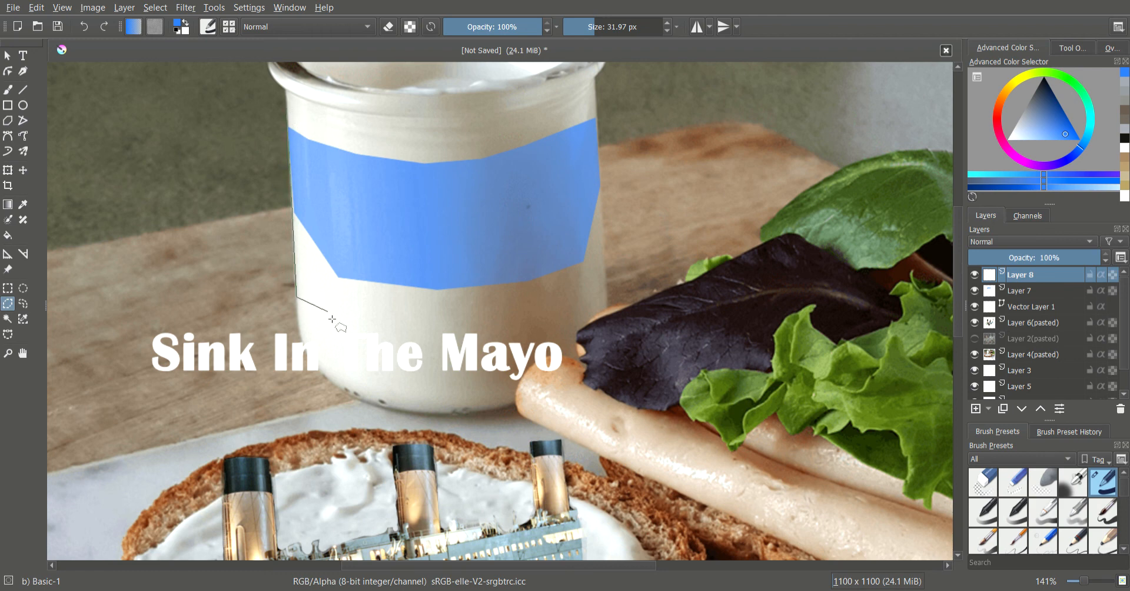
left_click(333, 322)
left_click(543, 323)
left_click(606, 300)
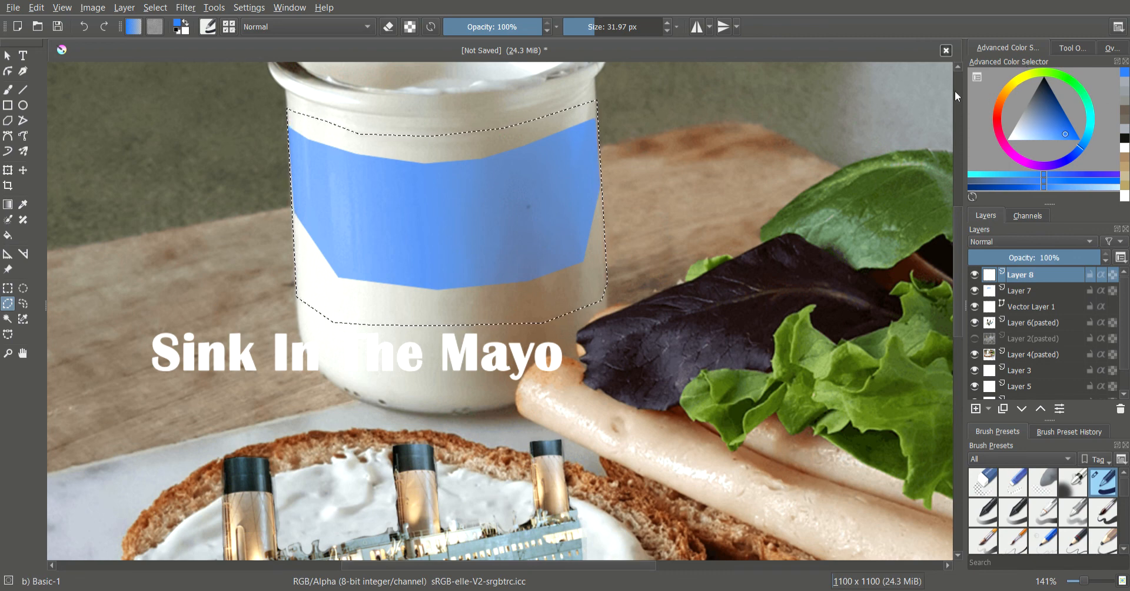
Choose a bright yellow and fill the taller band selection on the jar at 72% opacity.
left_click(1033, 70)
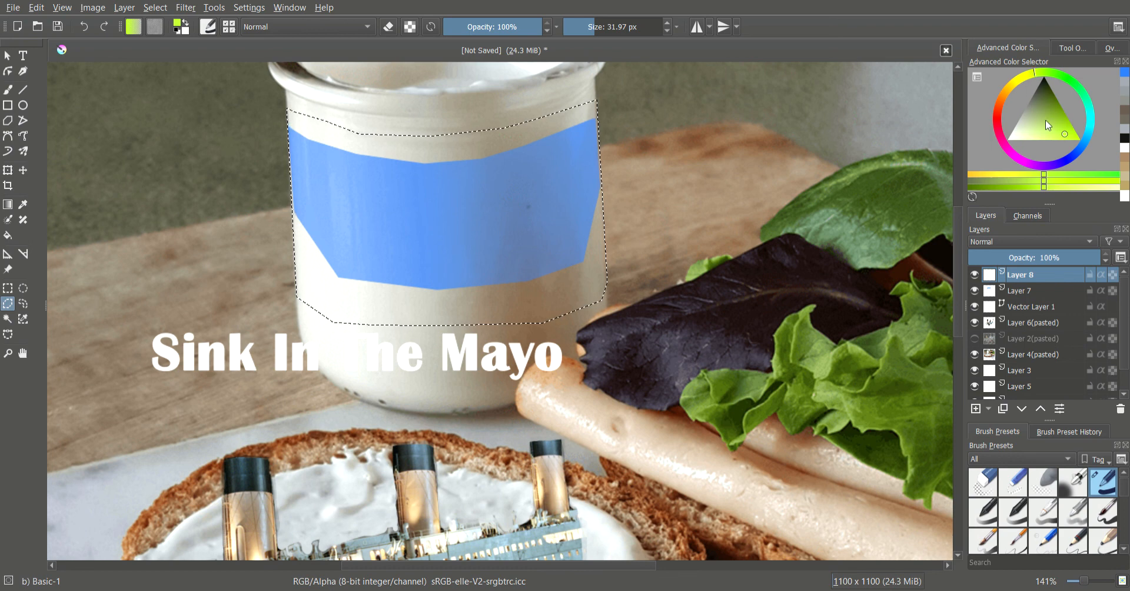
left_click_drag(1069, 135, 1063, 133)
left_click(995, 174)
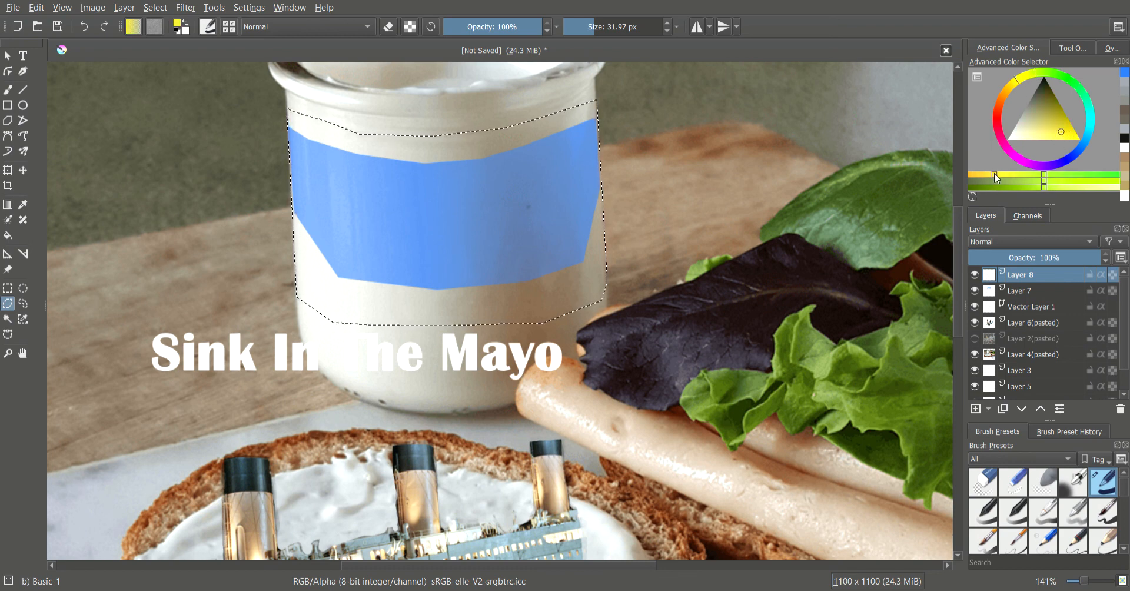
left_click(1058, 135)
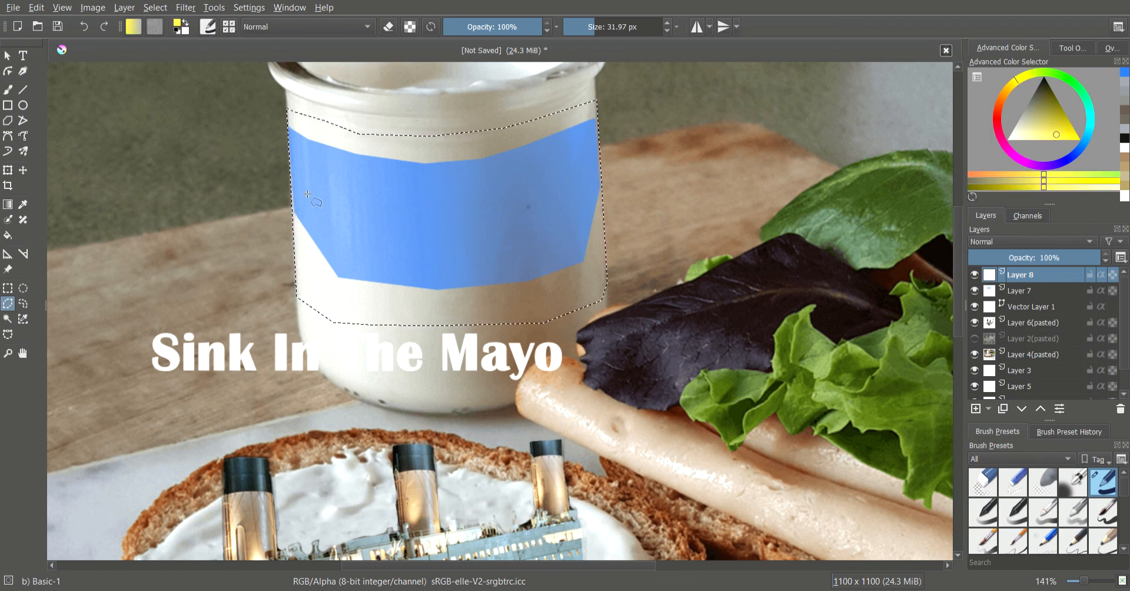
key("f")
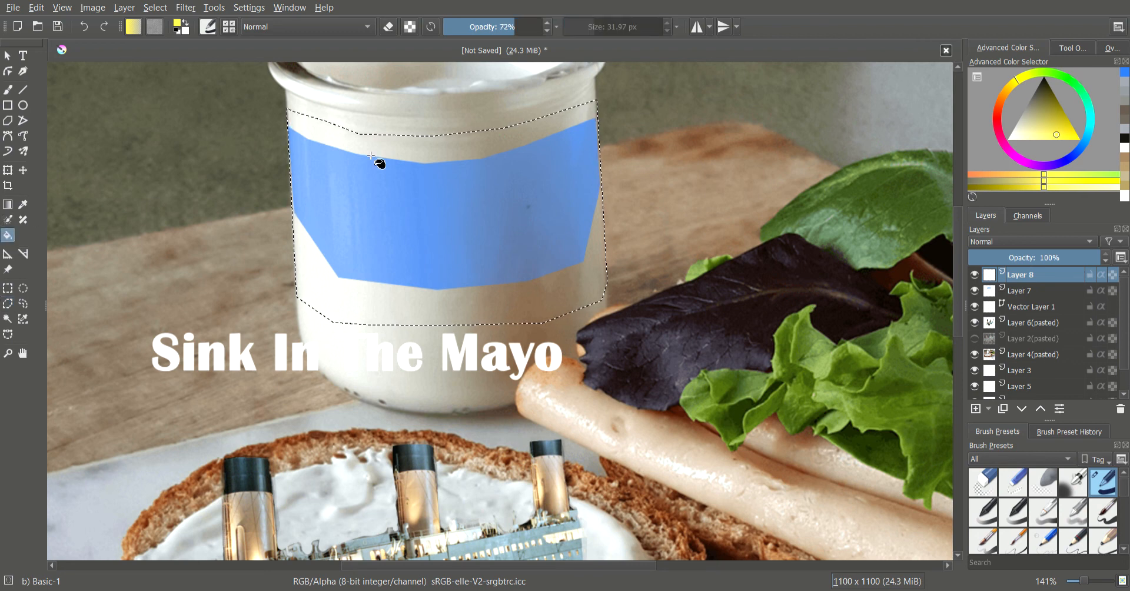
left_click(389, 156)
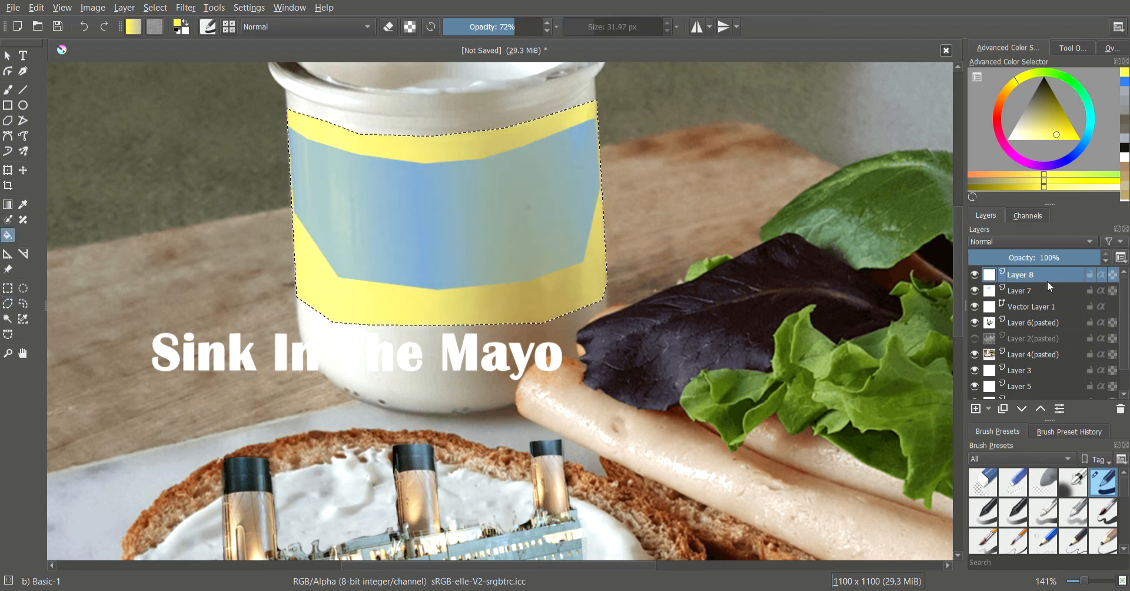
Place the yellow band's layer beneath the blue label's layer and clear the selection.
left_click_drag(1058, 277, 1056, 293)
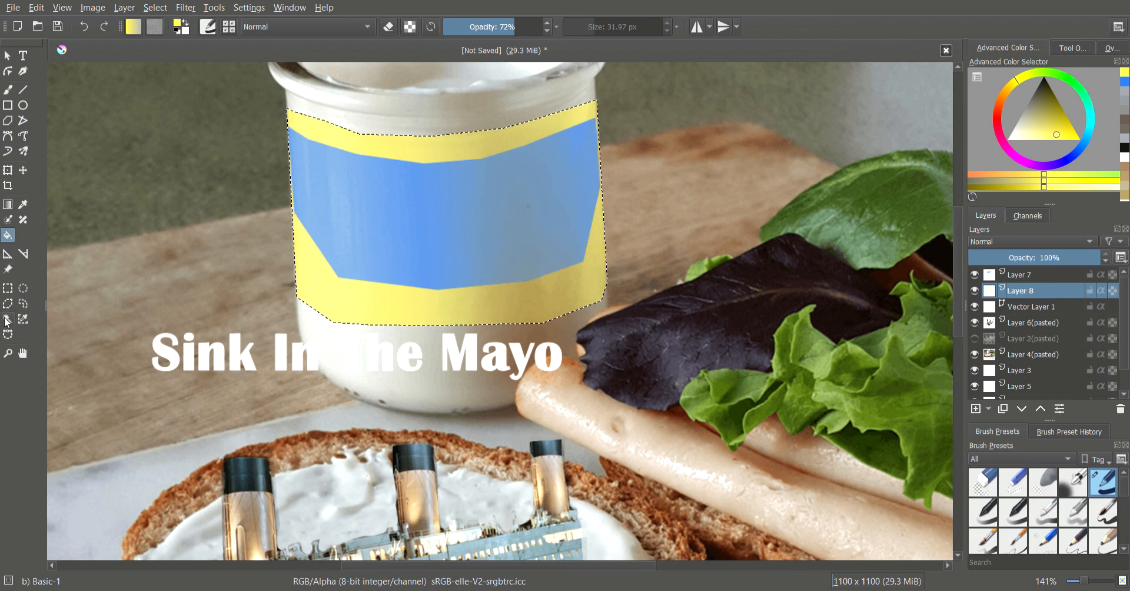
left_click(14, 295)
left_click(202, 320)
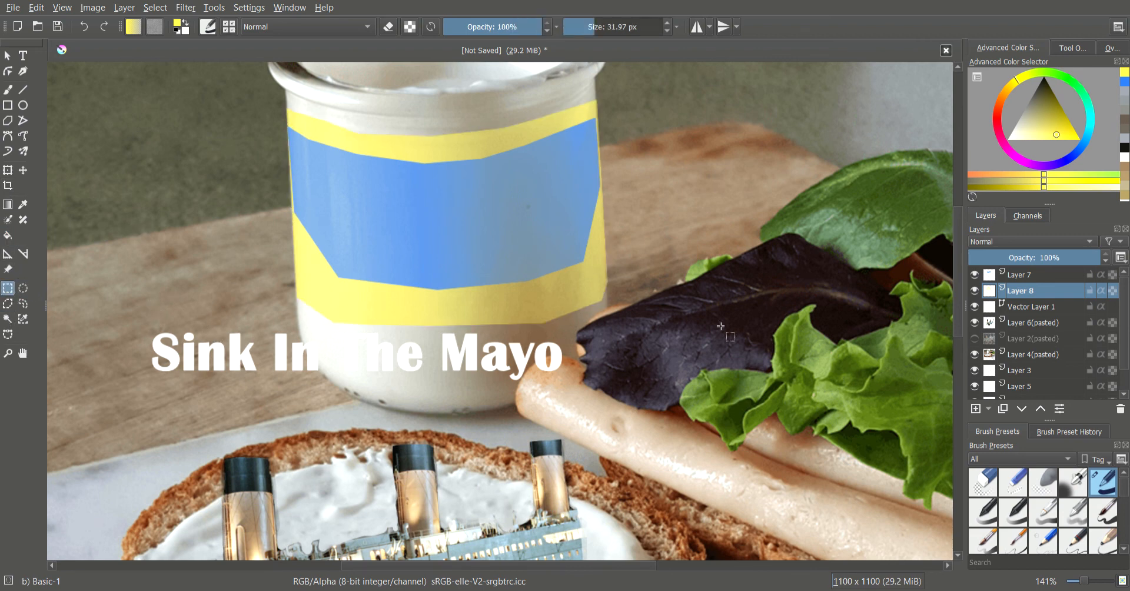
Move the "Sink In The Mayo" text up onto the blue label and bring its vector layer to the top of the stack.
left_click(23, 56)
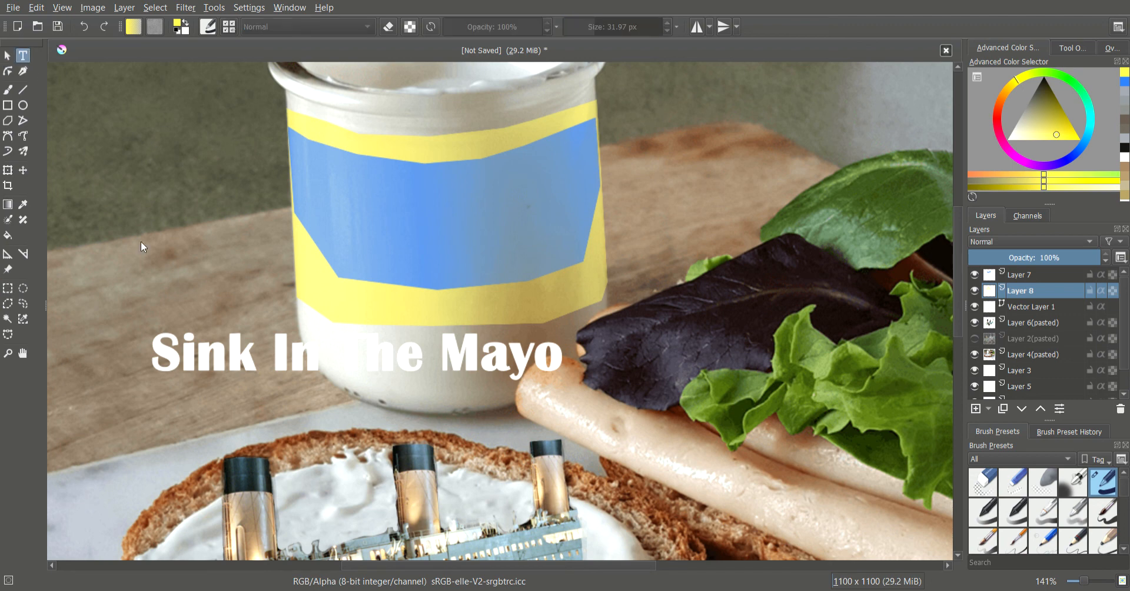
left_click(1034, 307)
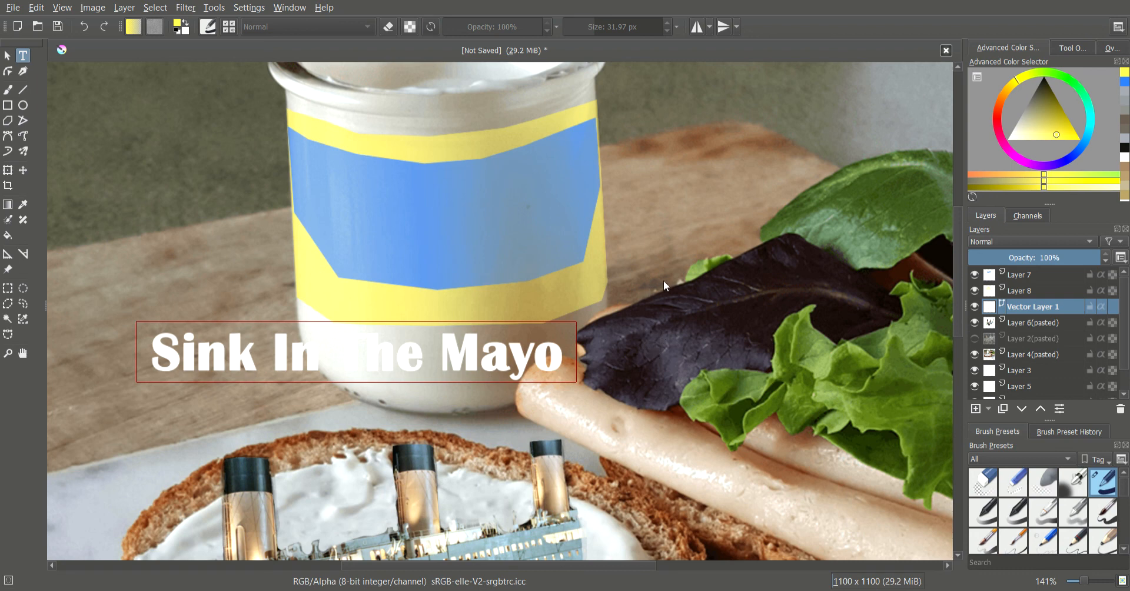
key("d")
left_click(7, 71)
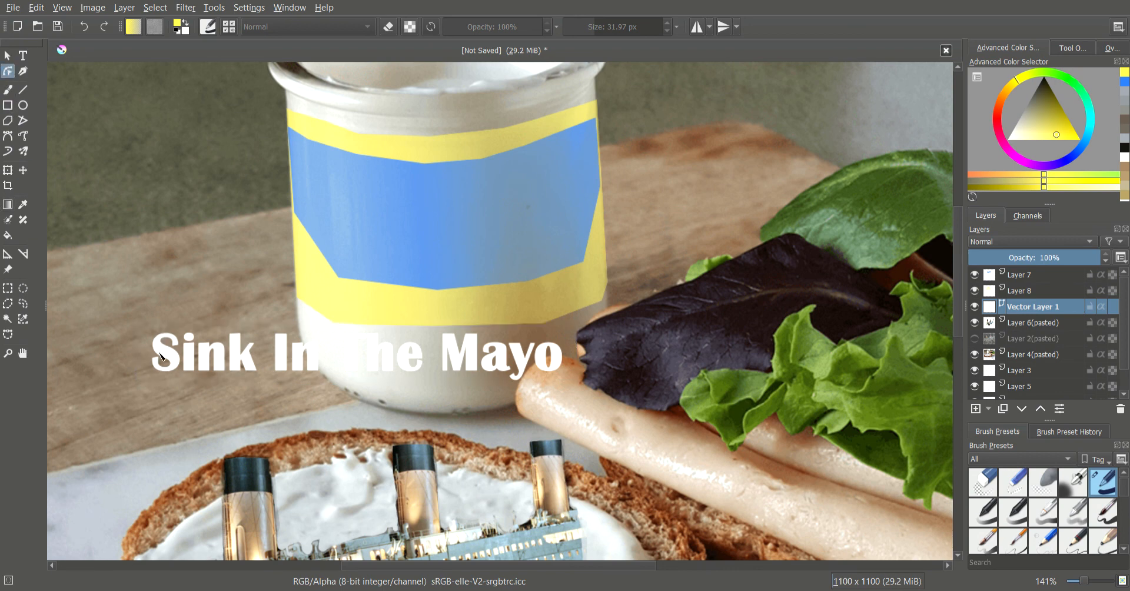
left_click_drag(92, 297, 625, 410)
left_click(8, 56)
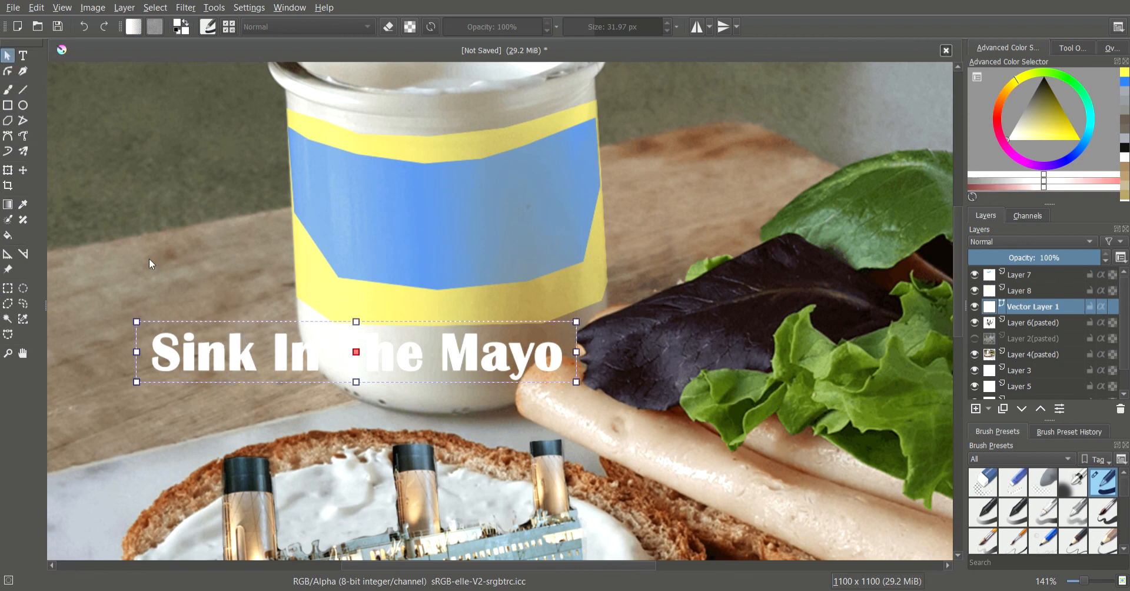
left_click_drag(292, 352, 401, 210)
left_click_drag(1078, 307, 1077, 270)
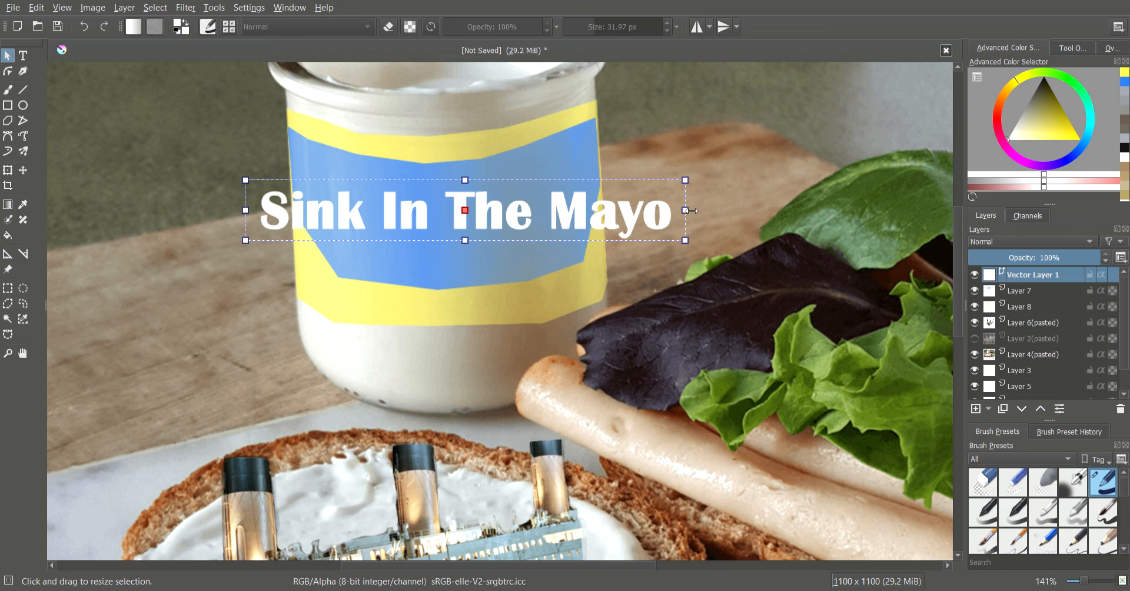
Transform the text to narrow it to about the jar's width, shift it over the blue label and stretch it slightly taller.
key("ctrl+t")
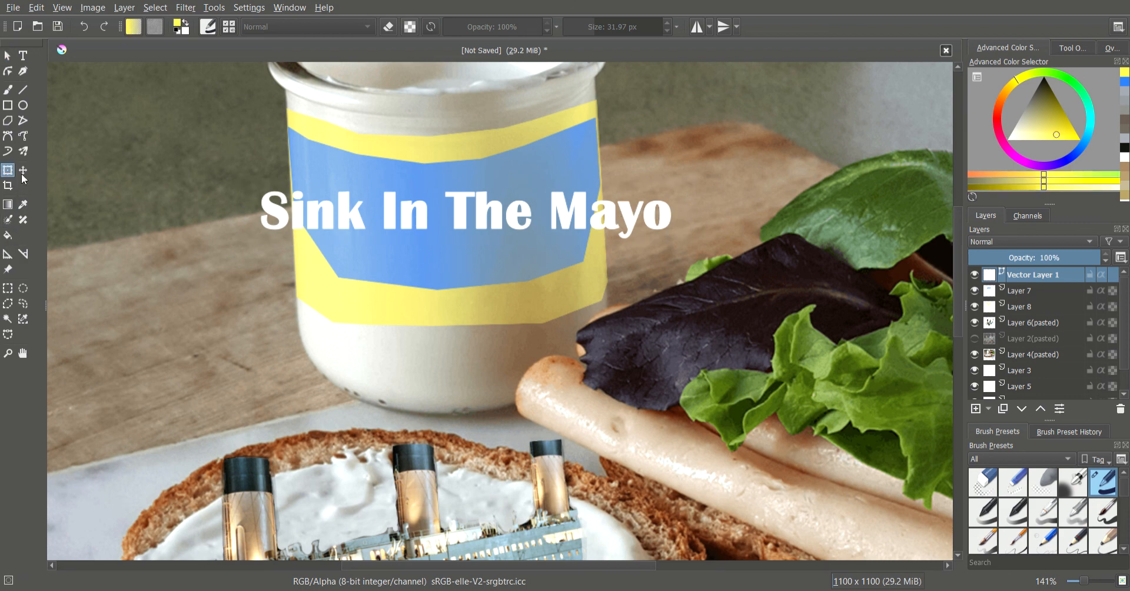
left_click_drag(671, 214, 583, 214)
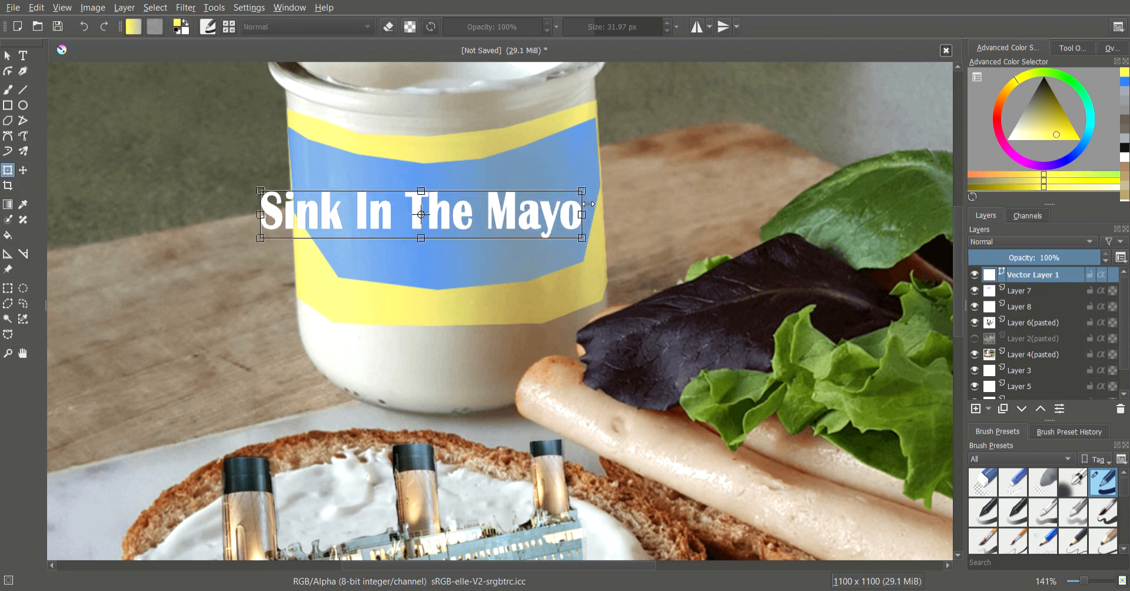
left_click_drag(484, 210, 512, 194)
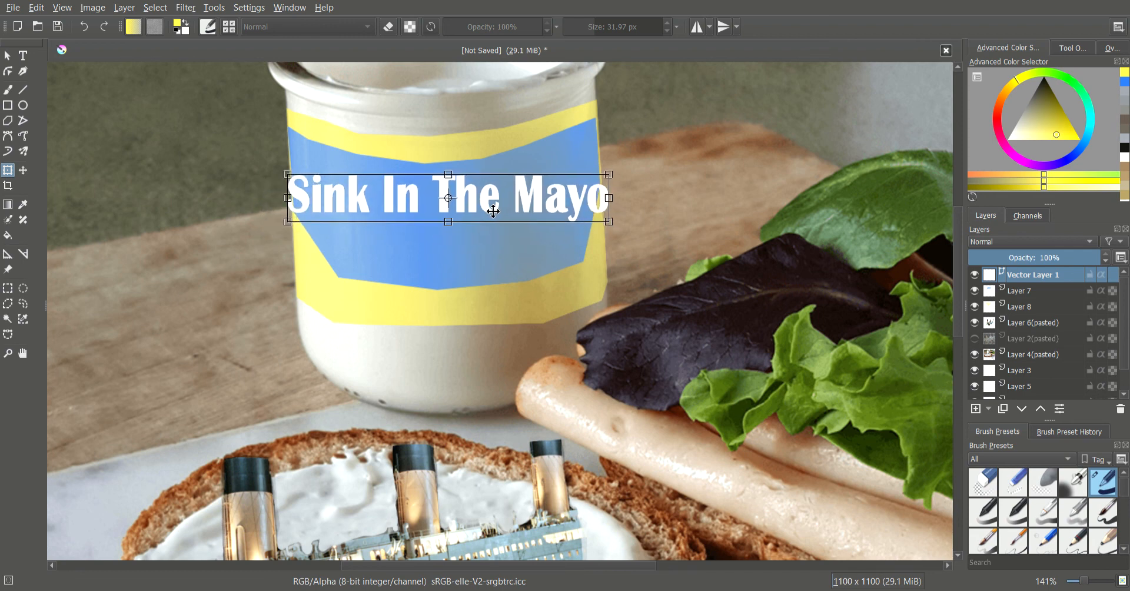
left_click_drag(451, 230, 451, 242)
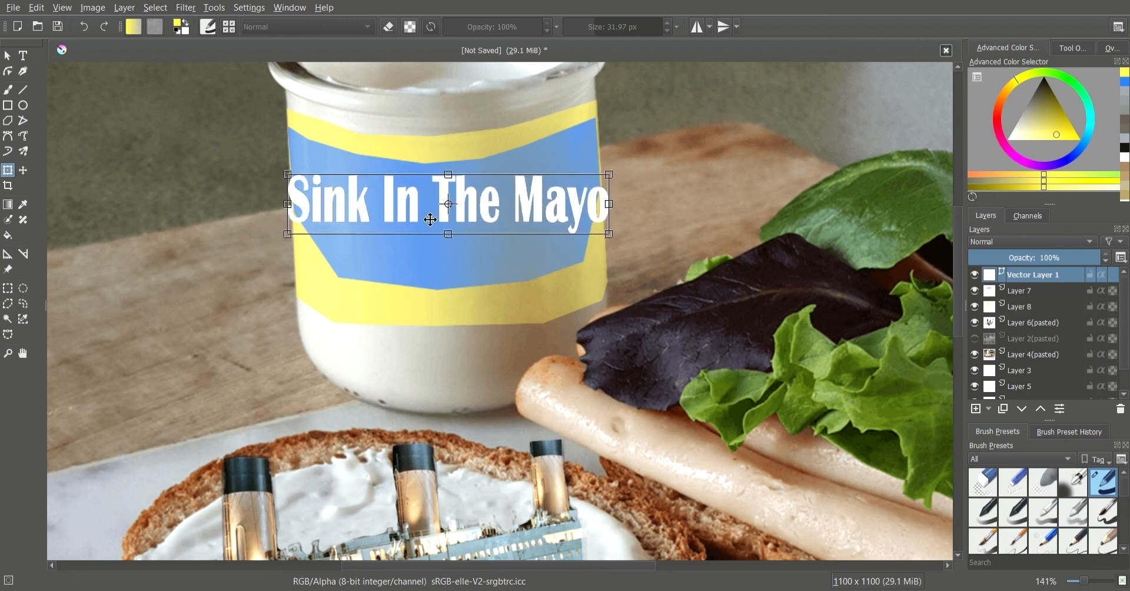
Tilt the "Sink In The Mayo" text slightly clockwise, narrow it to fit inside the blue label, and reposition it there.
mouse_move(459, 201)
left_mouse_down()
mouse_move(478, 182)
mouse_move(470, 200)
left_mouse_up()
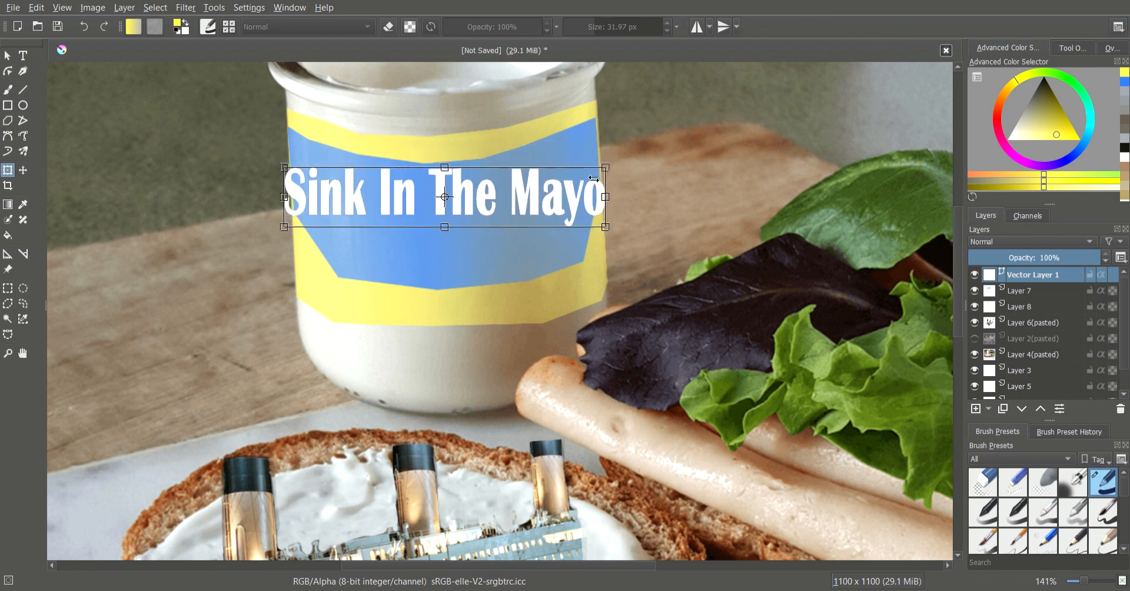
left_click_drag(613, 169, 612, 263)
left_click_drag(605, 218, 584, 216)
left_click_drag(496, 217, 519, 226)
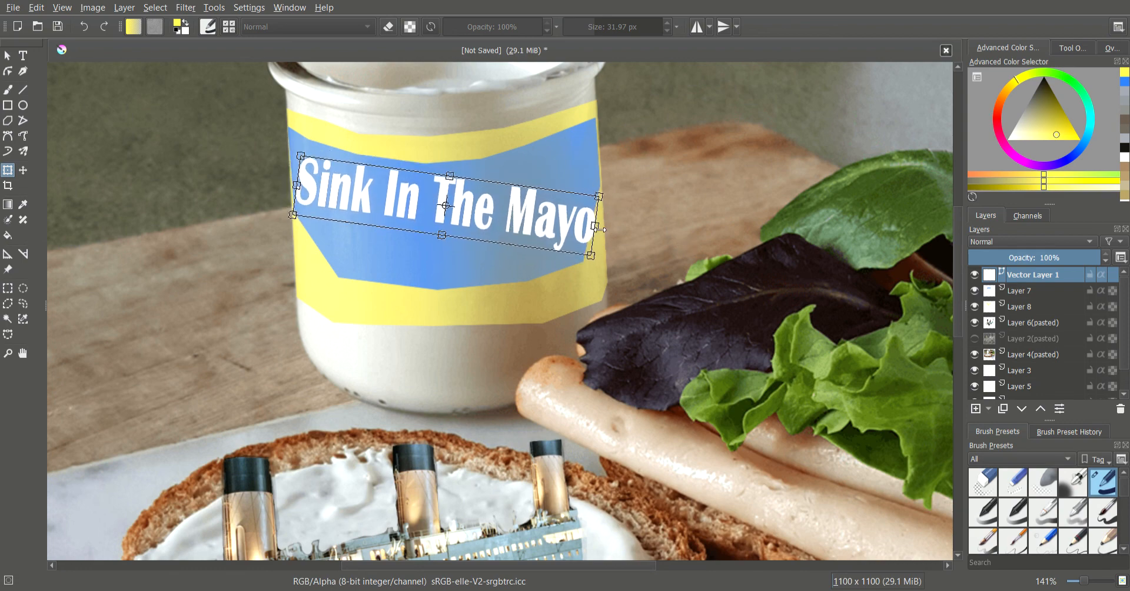
left_click_drag(603, 228, 589, 228)
mouse_move(507, 226)
left_mouse_down()
mouse_move(518, 232)
mouse_move(507, 230)
left_mouse_up()
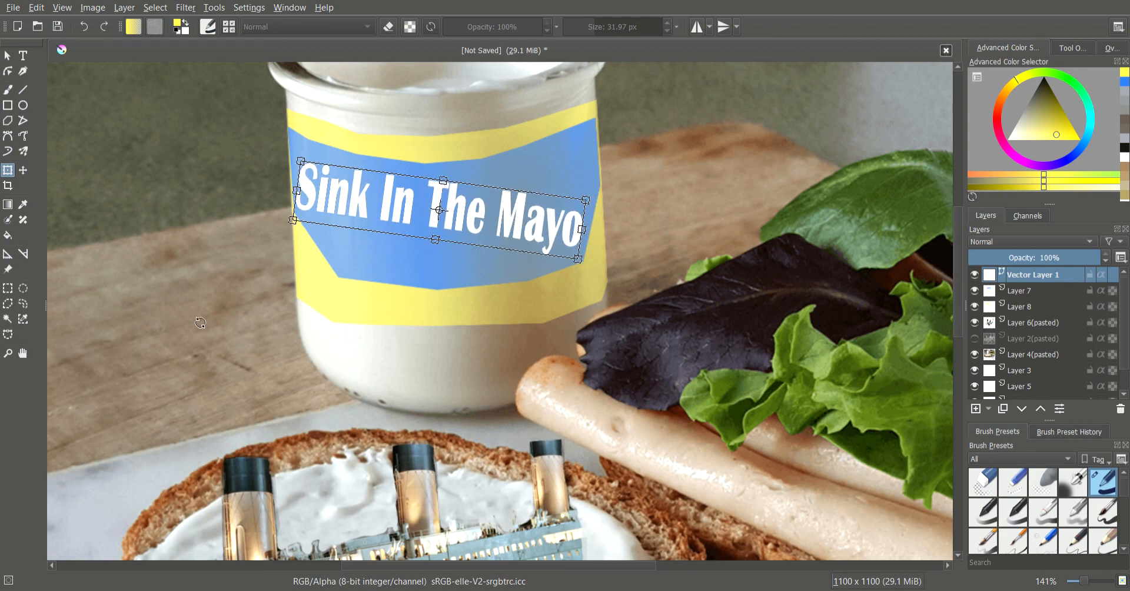
left_click(22, 137)
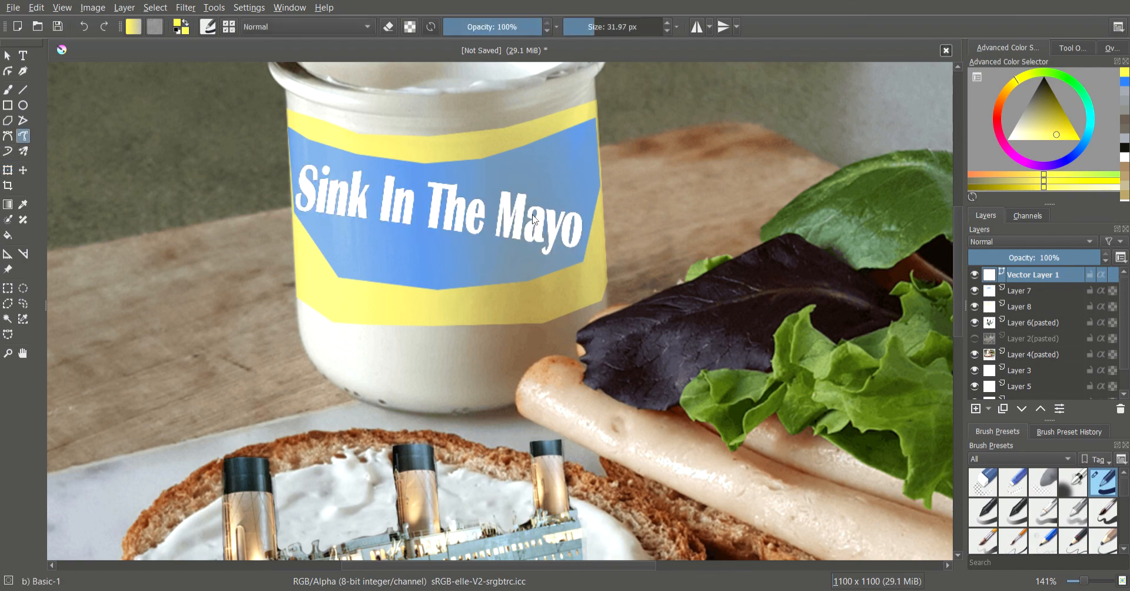
left_click(24, 56)
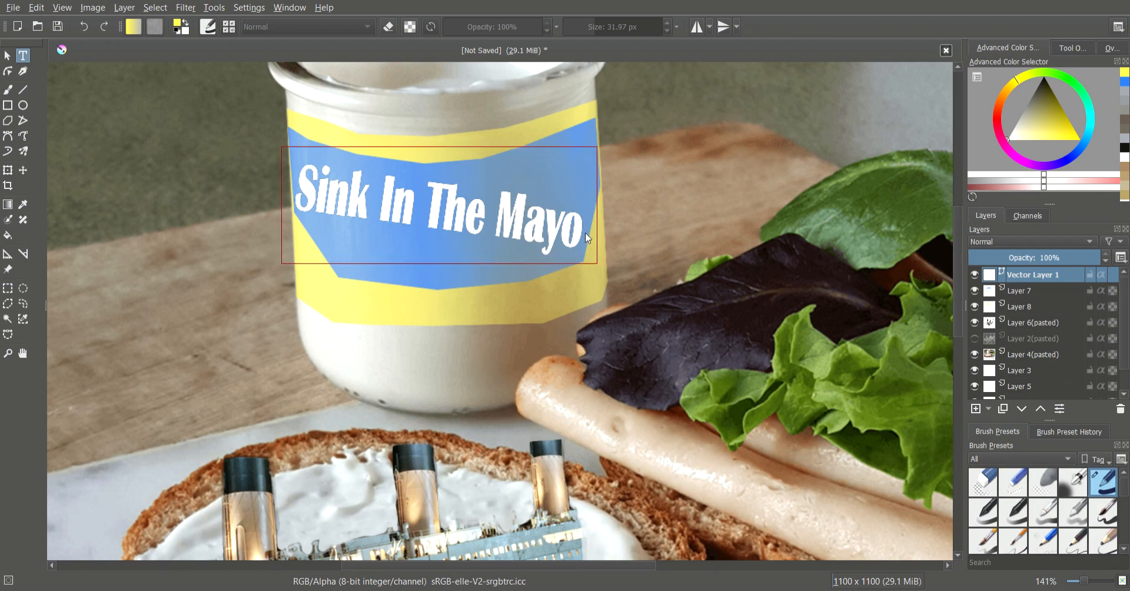
right_click(495, 216)
left_click(301, 183)
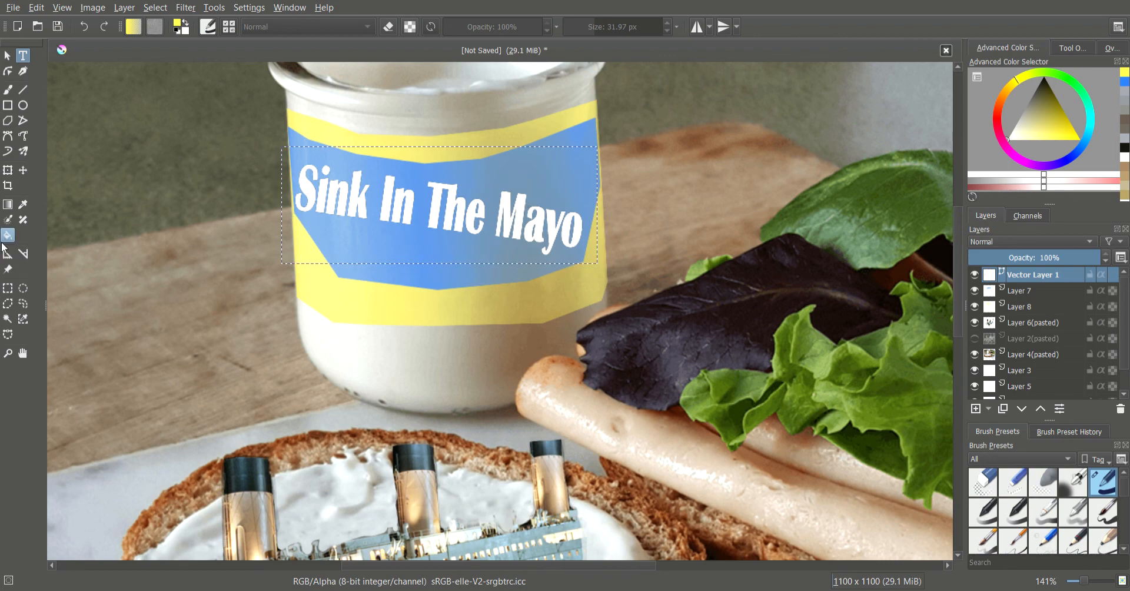
left_click(8, 288)
Examine the whole composition, checking how the jar label and its text look alongside the ship on the sandwich.
scroll(283, 246, "down", 1)
scroll(284, 246, "down", 1)
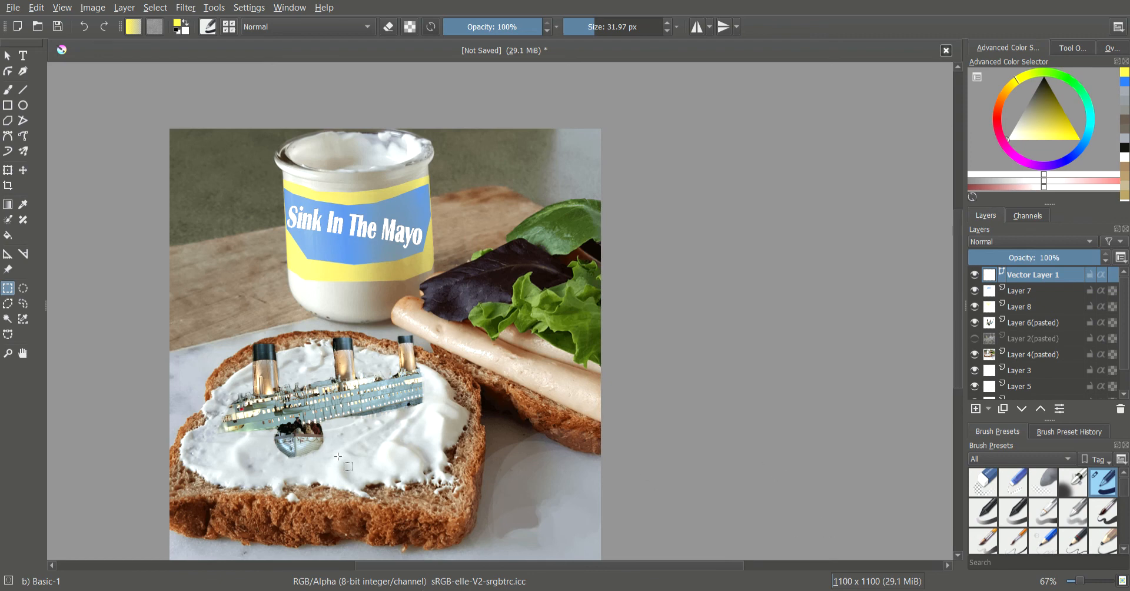
scroll(472, 451, "down", 1)
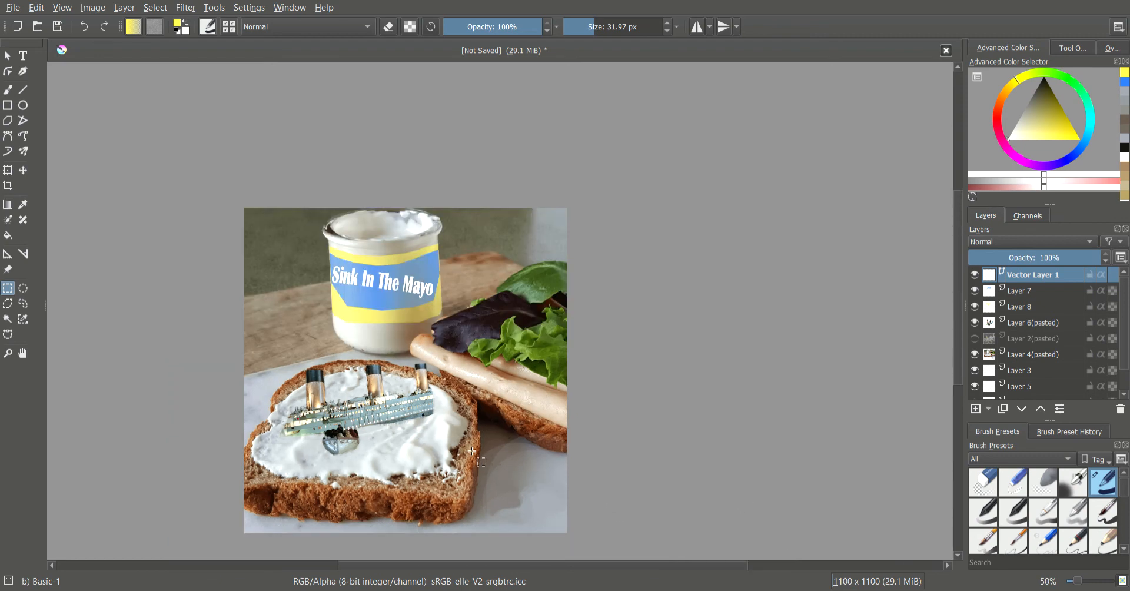
scroll(472, 451, "up", 1)
scroll(472, 451, "up", 1)
scroll(637, 433, "down", 2)
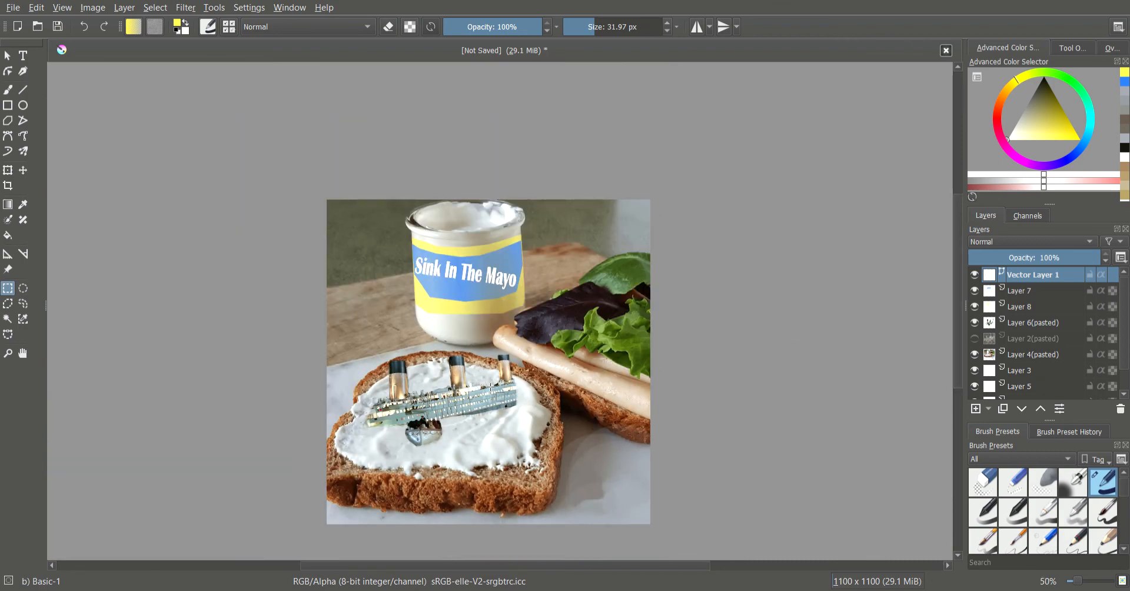
scroll(495, 380, "up", 1)
scroll(494, 380, "up", 1)
scroll(499, 376, "down", 1)
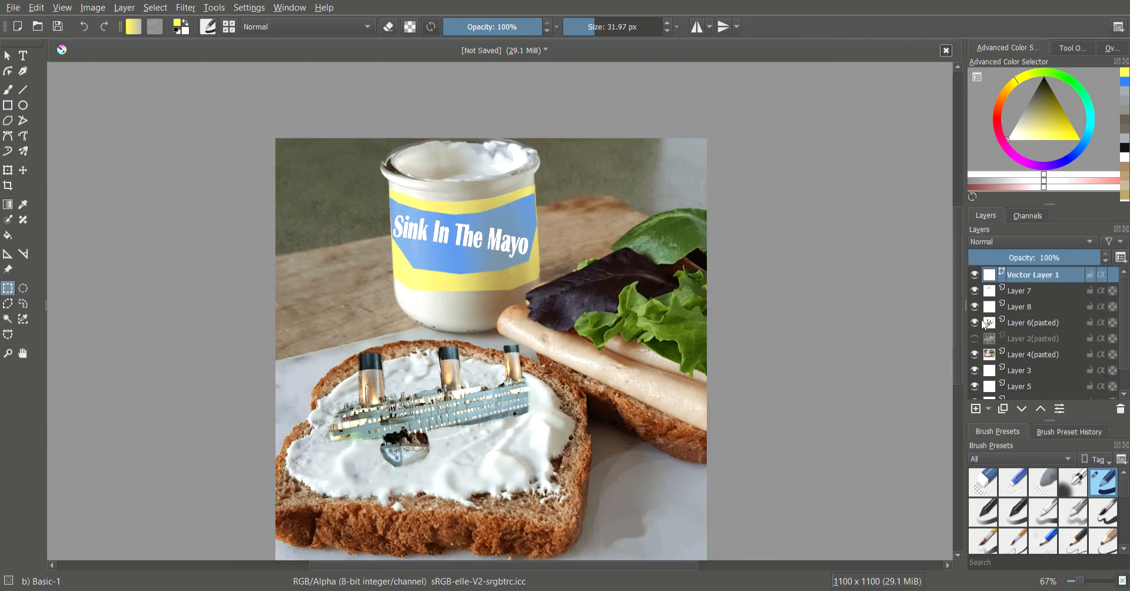
left_click_drag(959, 225, 959, 243)
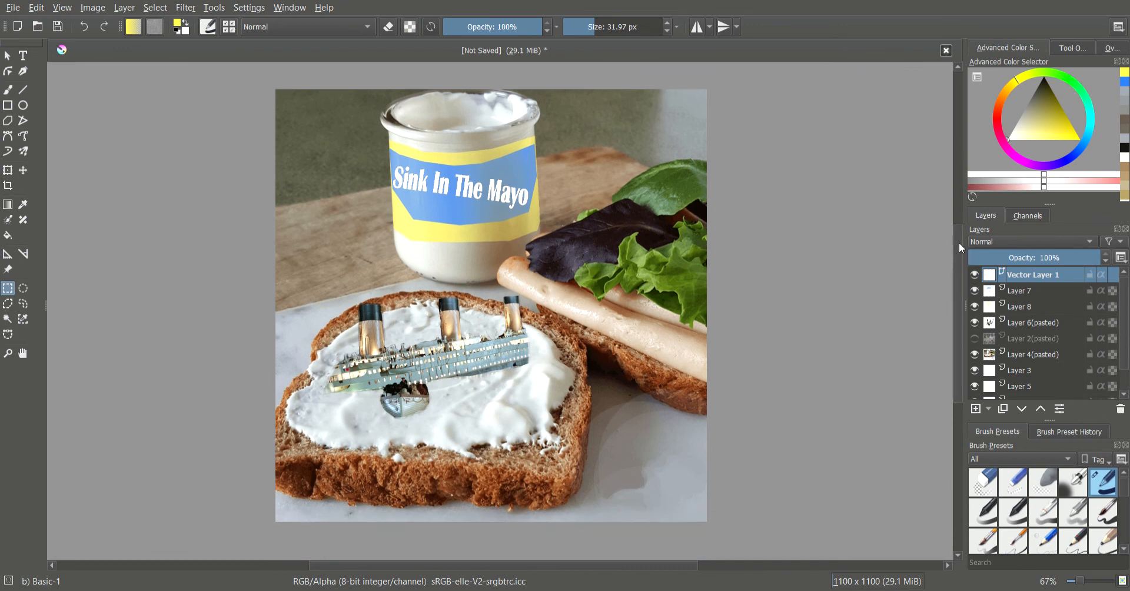